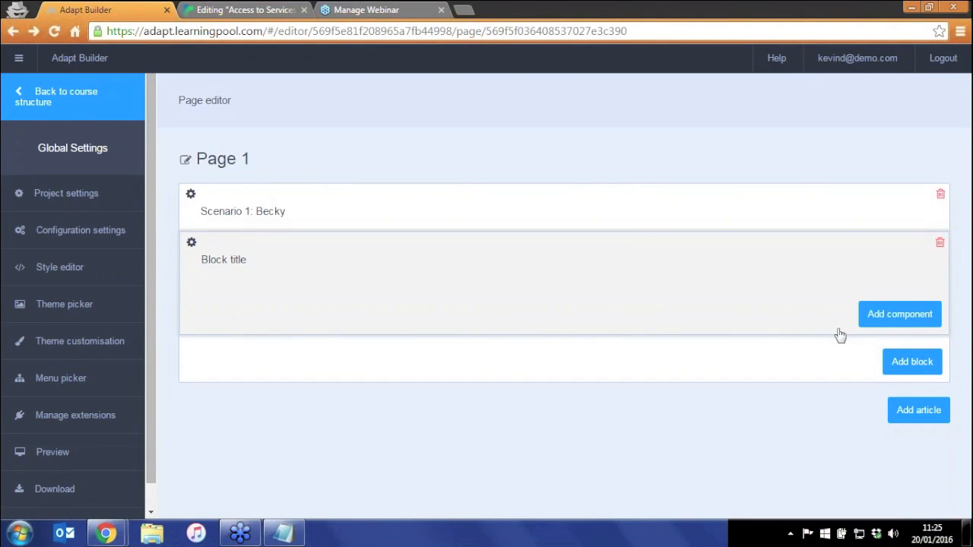
- Add a full-width Branching component to the empty block on Page 1
click(892, 316)
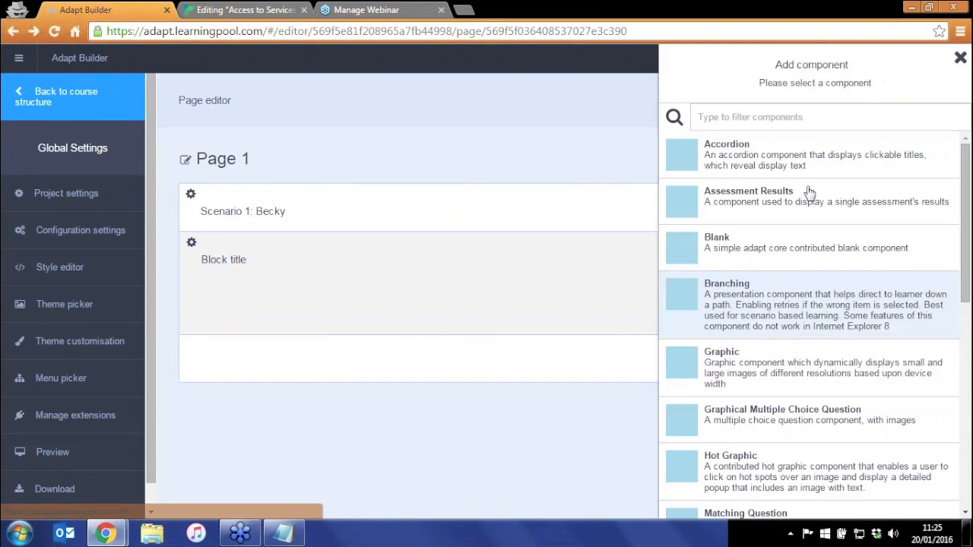
click(750, 303)
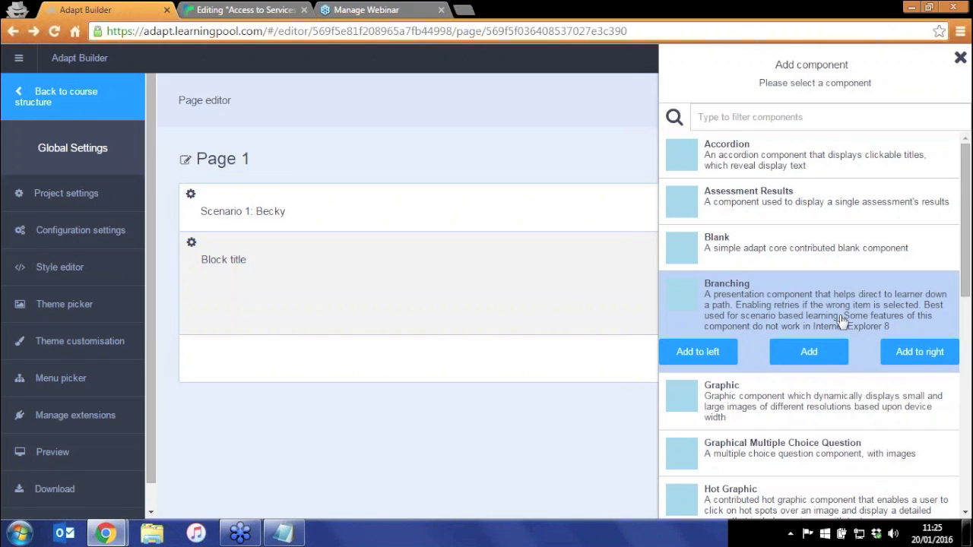
click(811, 354)
click(901, 380)
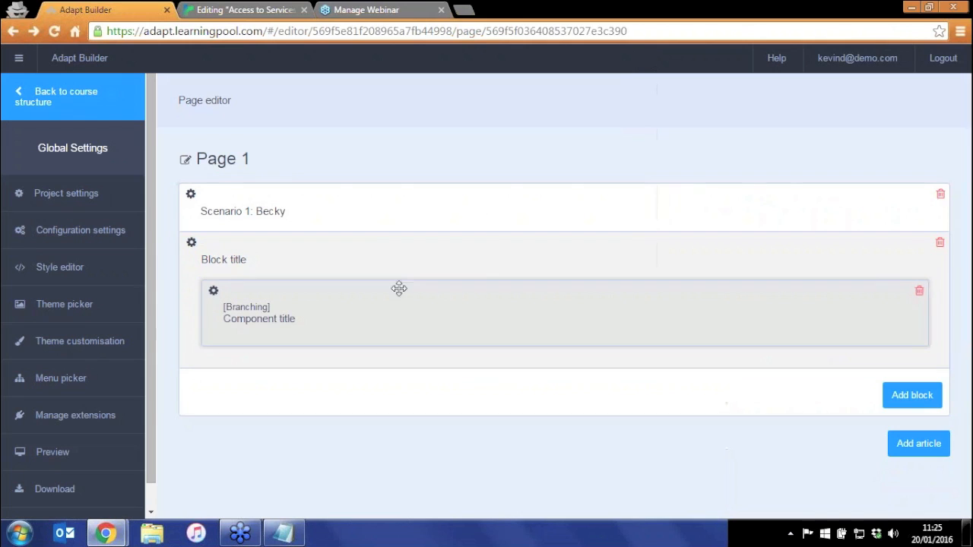
- Open the new Branching component for editing and give it the same title as the Scenario 1 article
double_click(328, 314)
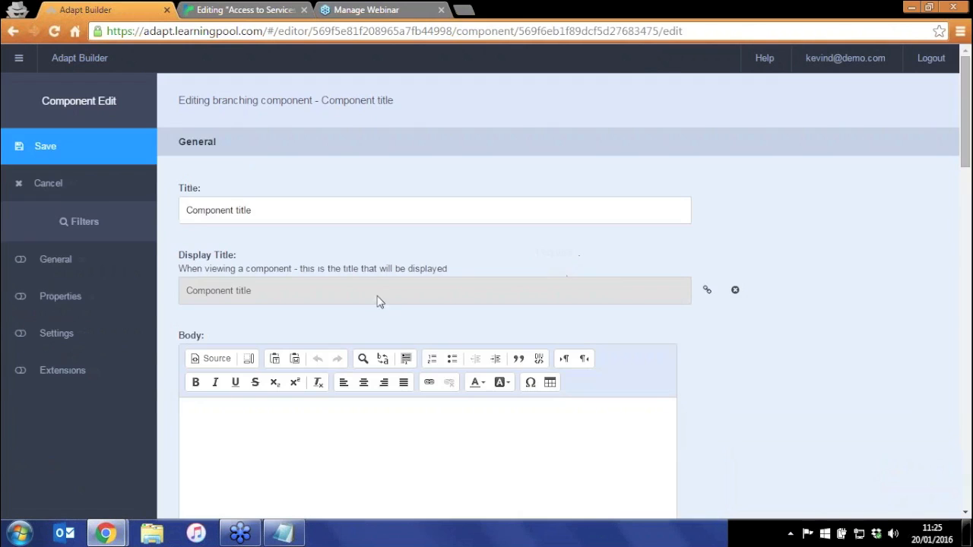
key(ctrl+a)
text(Scenario )
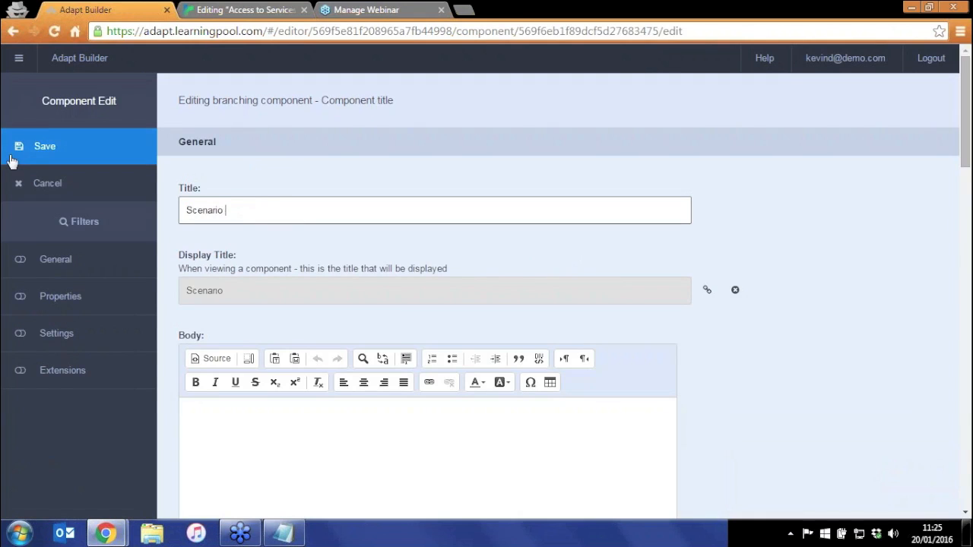
text(1: Becky)
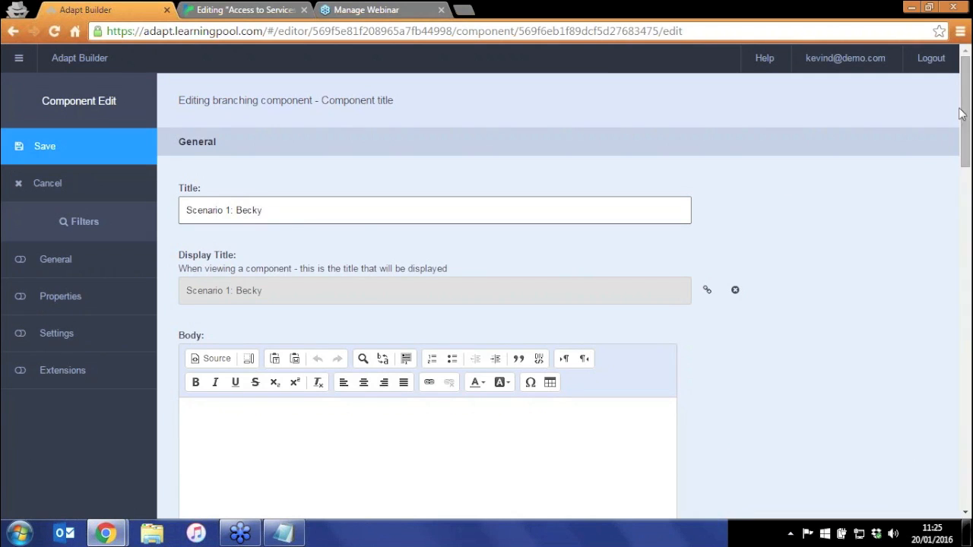
- Enter "Select the correct response below" as the component's body text
drag(962, 114, 969, 159)
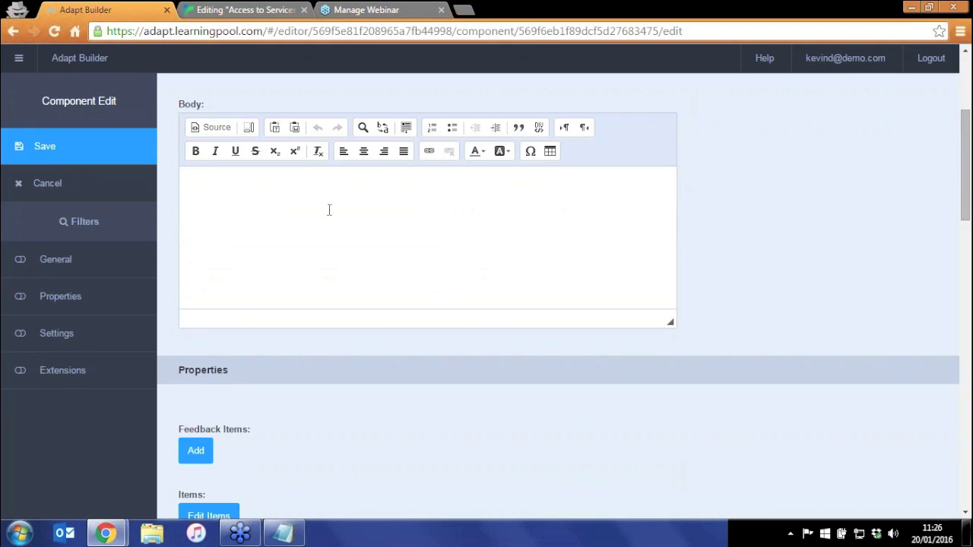
click(364, 248)
text(Select the c)
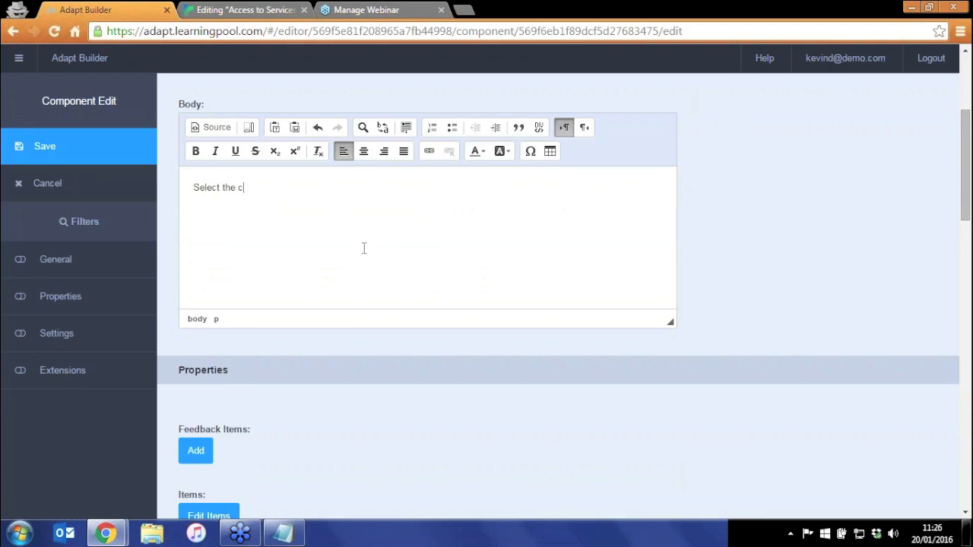
text(orrect reponse below)
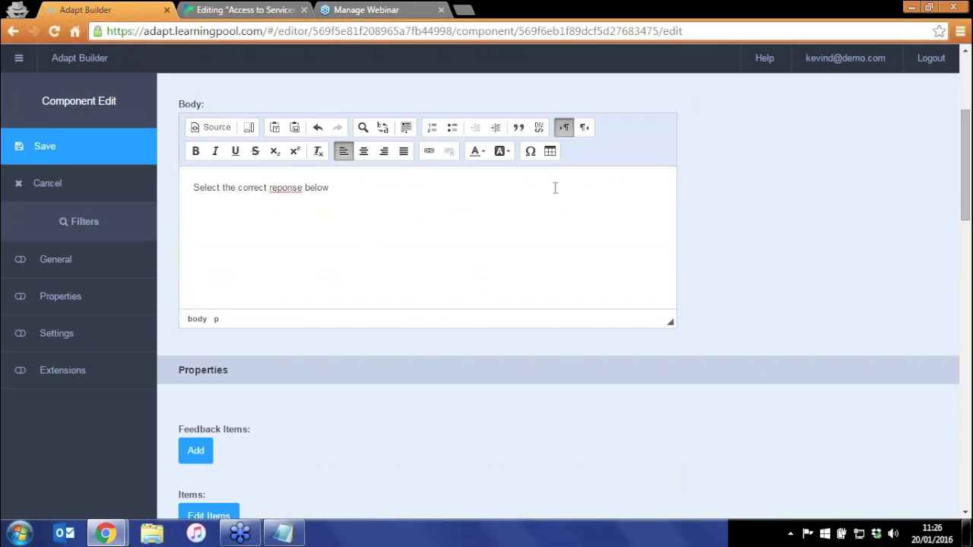
click(278, 188)
text(s)
click(365, 188)
- Open the component's branching items for editing and consult the "Access to Services" story map in Twine
scroll(774, 190, down, 3)
scroll(408, 167, down, 4)
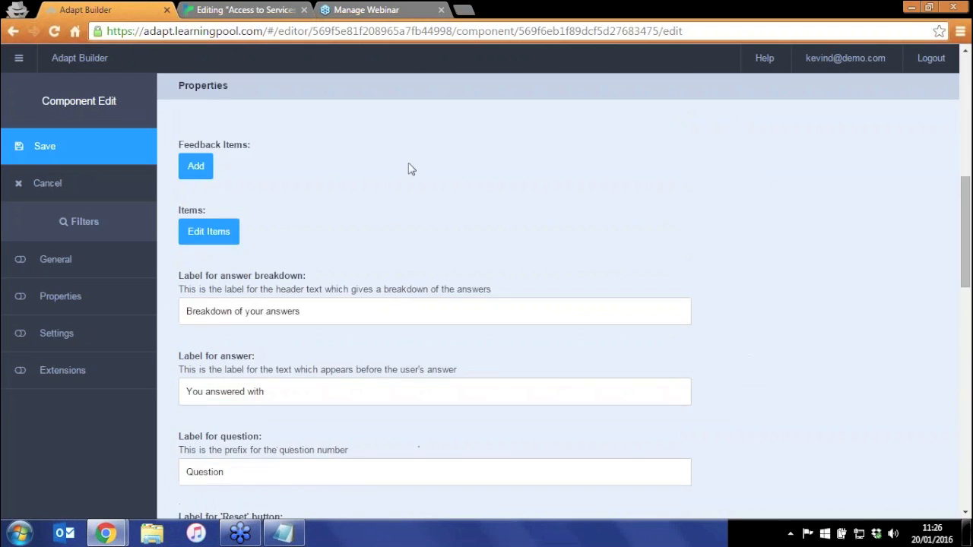
scroll(434, 254, down, 5)
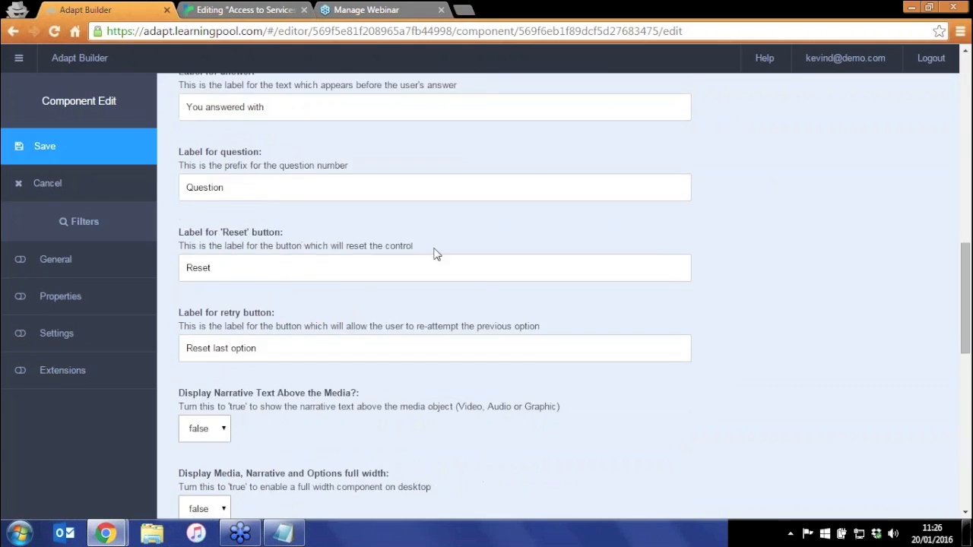
scroll(278, 196, up, 6)
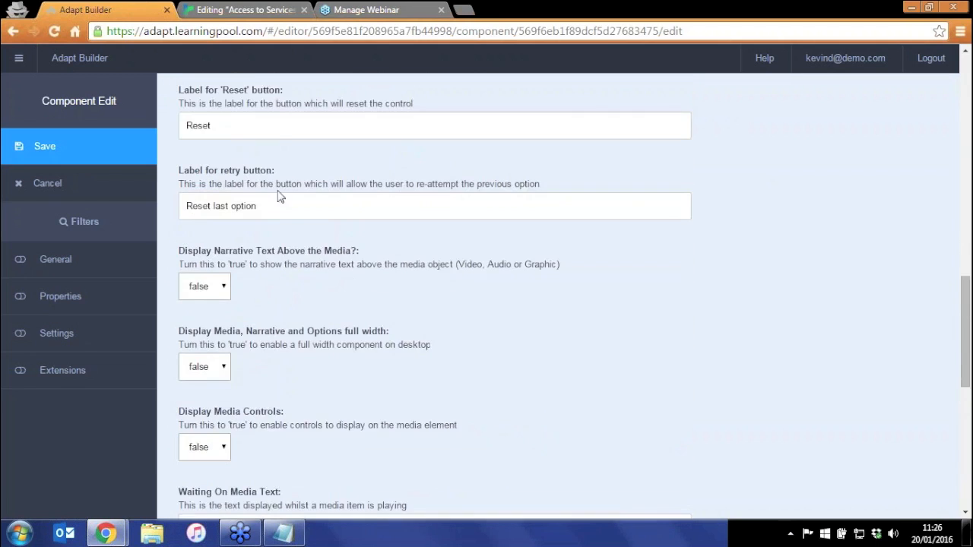
scroll(279, 196, down, 2)
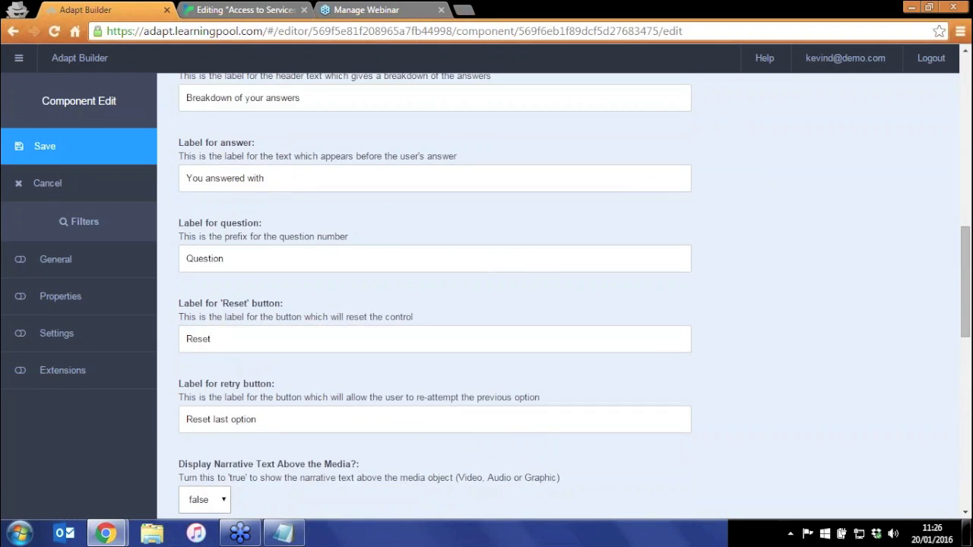
scroll(371, 241, up, 4)
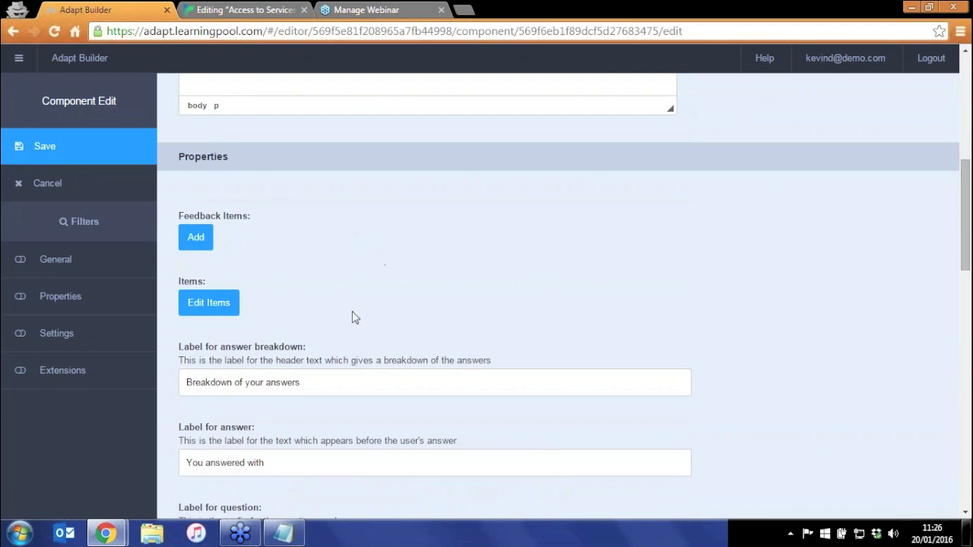
click(207, 306)
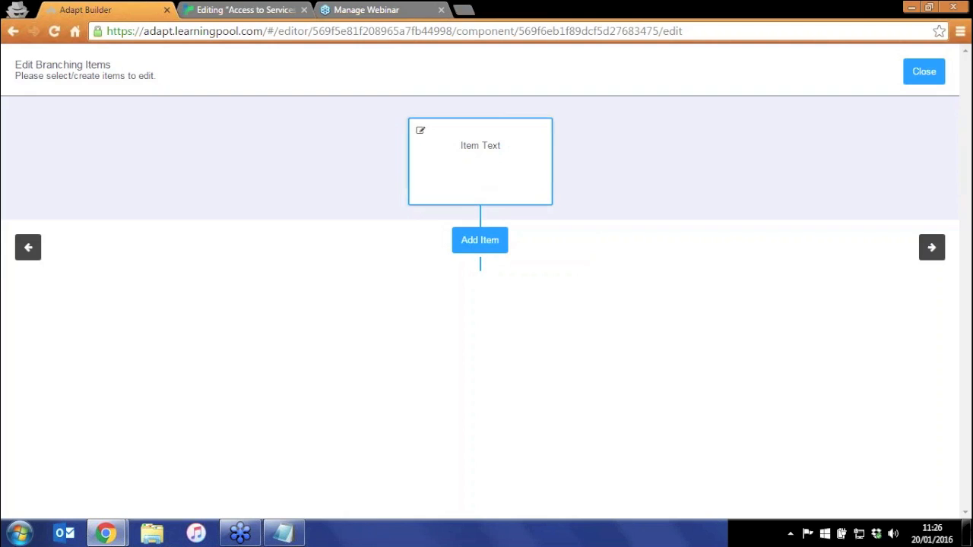
click(247, 10)
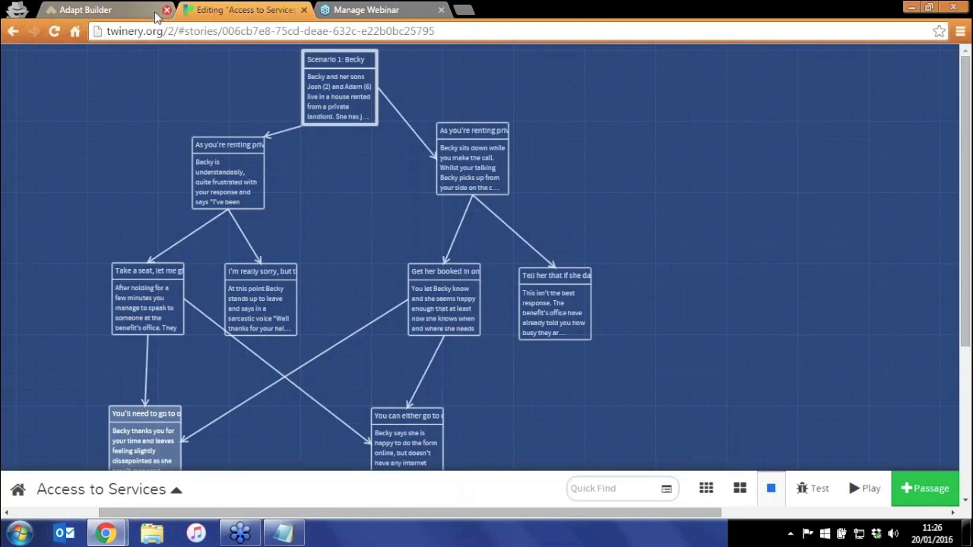
click(109, 10)
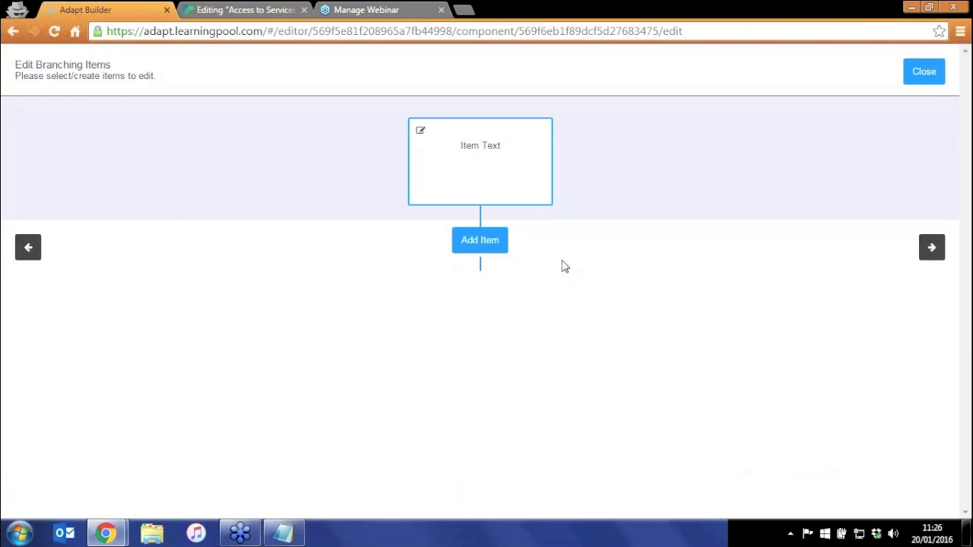
- Fill the first branching item's narrative body with the Item 1 narrative copied from Branching Items.txt in Notepad
click(421, 133)
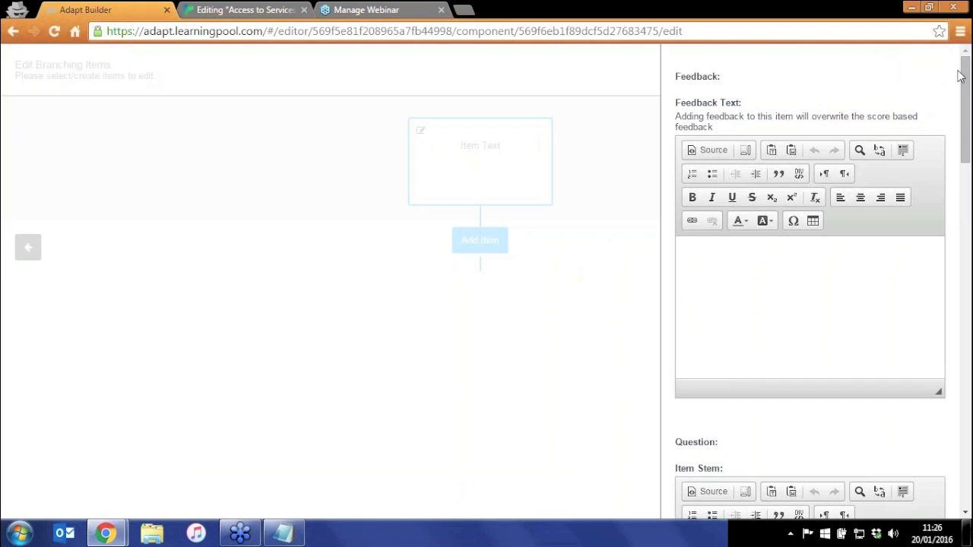
drag(968, 80, 969, 227)
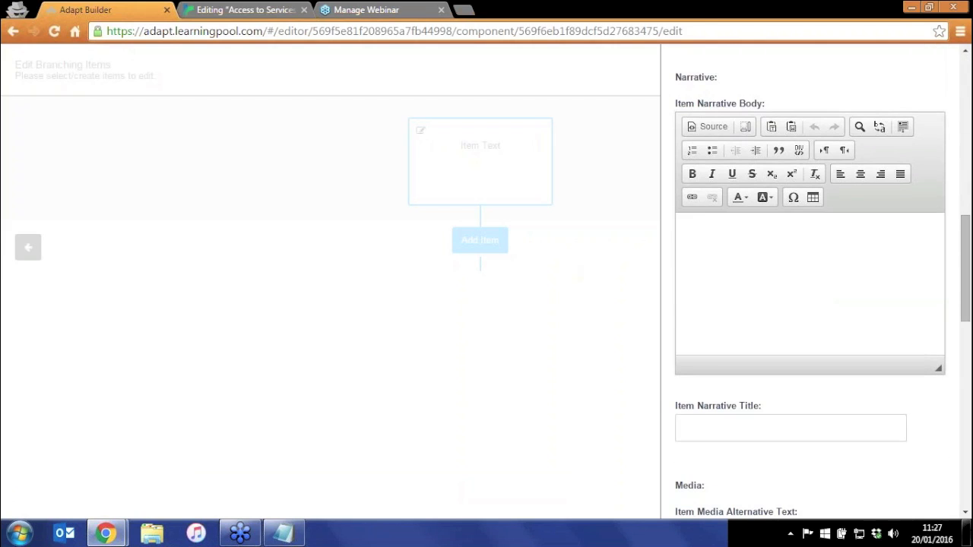
click(808, 273)
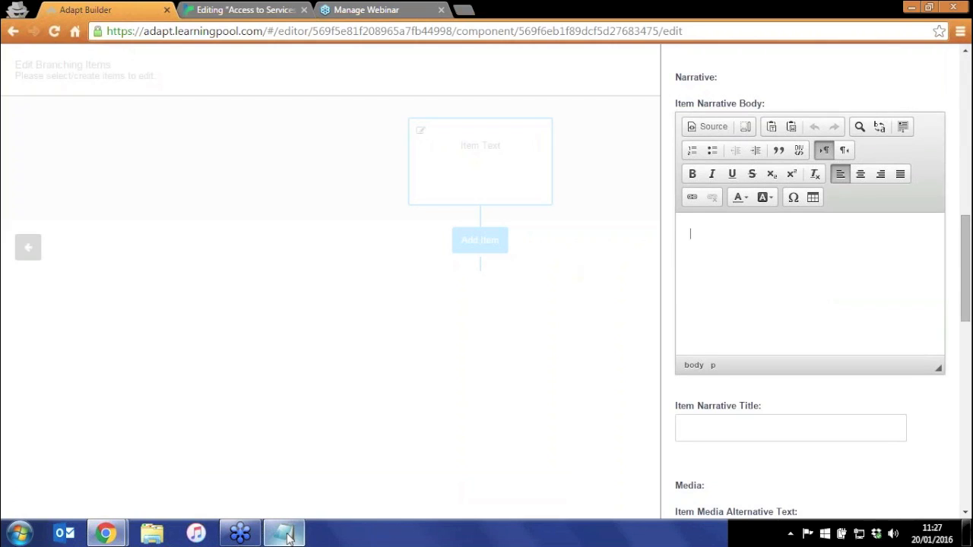
mouse_move(287, 539)
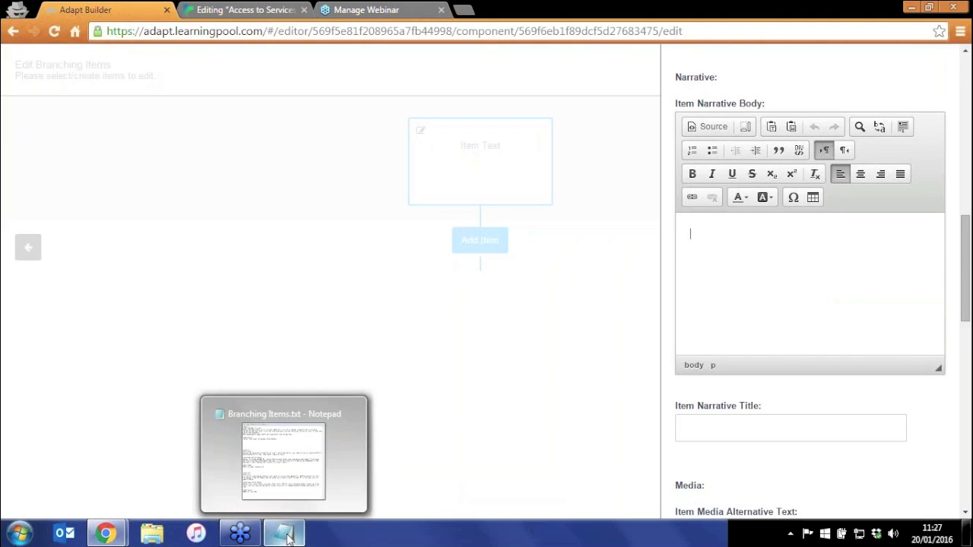
click(287, 538)
drag(781, 105, 449, 74)
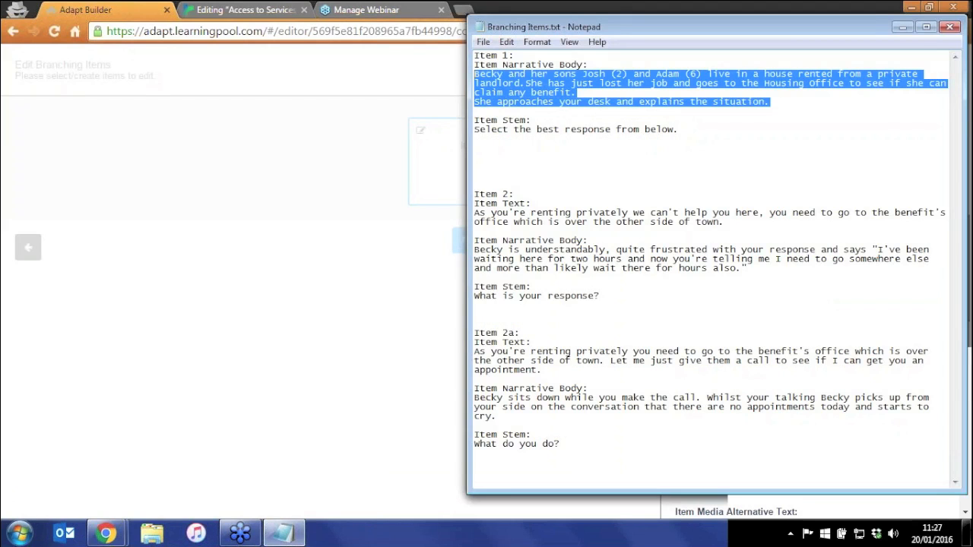
click(903, 27)
text(Becky and her sons Josh (2) and Adam (6) live in a house rented from a private landlord. She has just lost her job and goes to the Housing Office to see if she can claim any benefit. She approaches your desk and explains the situation.)
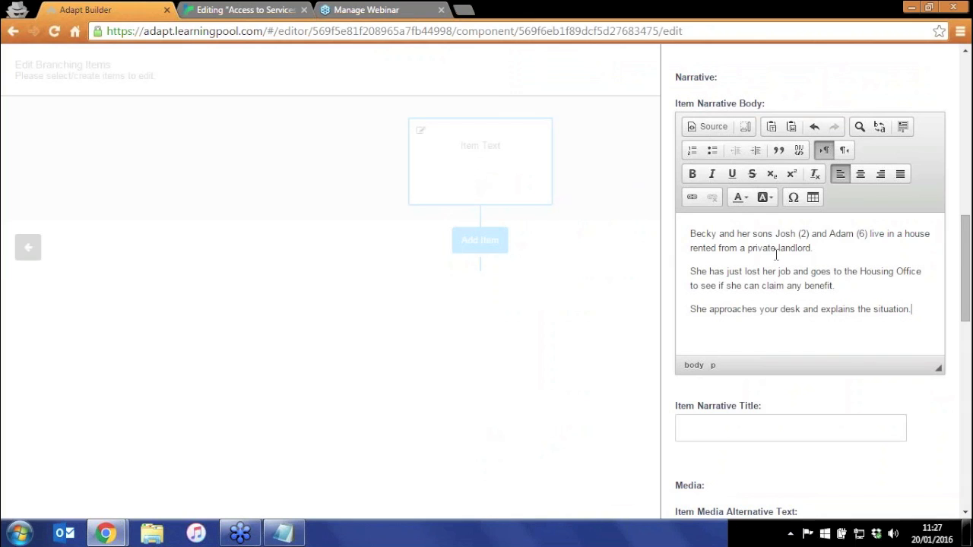
- Copy "Select the best response from below." from Branching Items.txt into the first item's Item Stem
drag(969, 281, 963, 210)
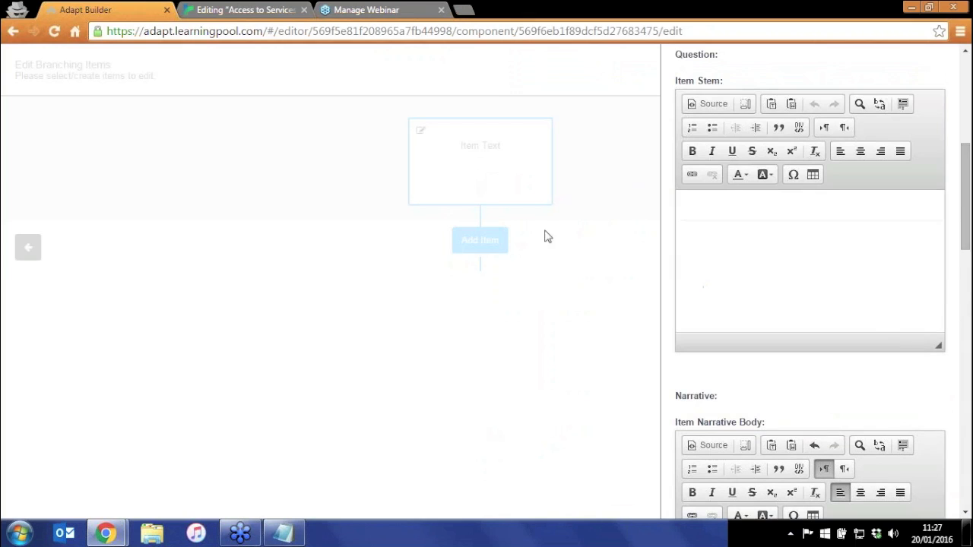
click(354, 450)
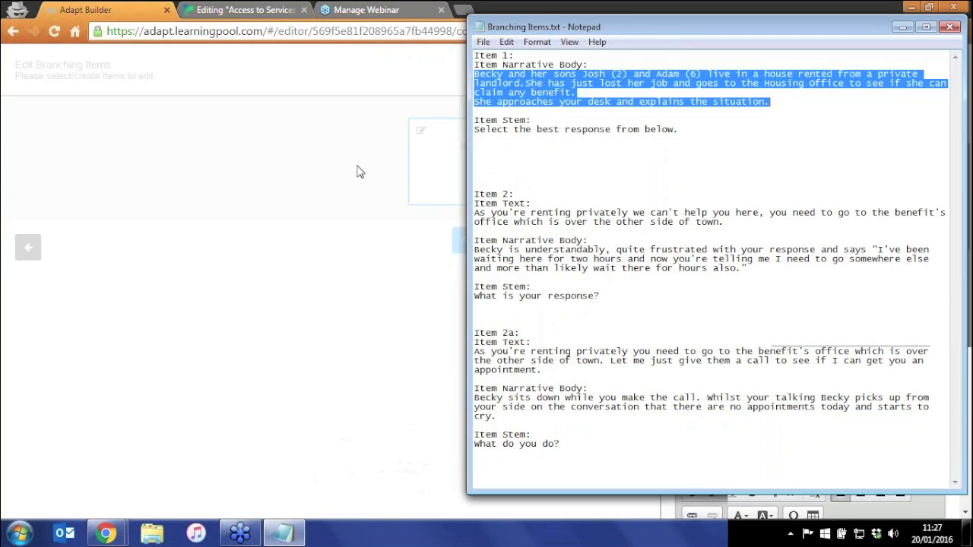
drag(680, 130, 457, 125)
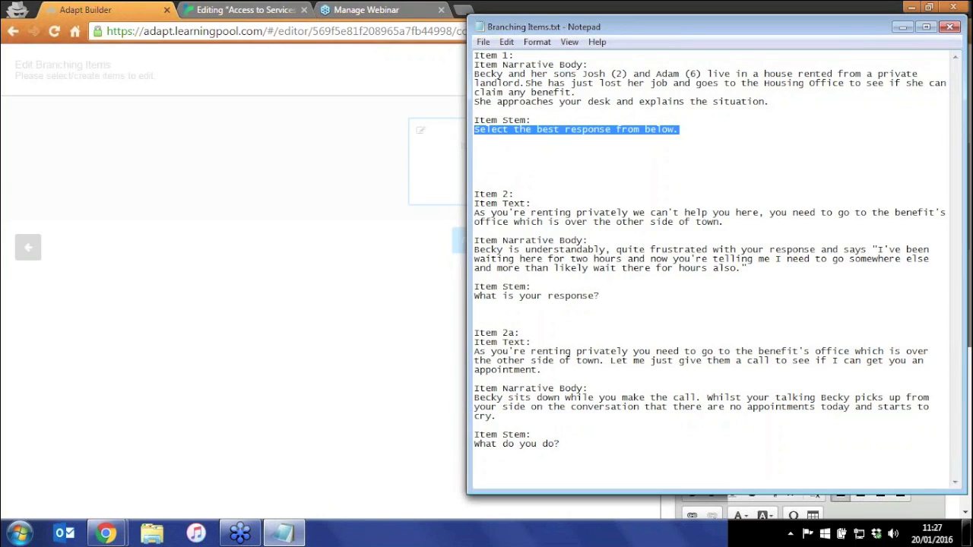
click(402, 270)
click(758, 256)
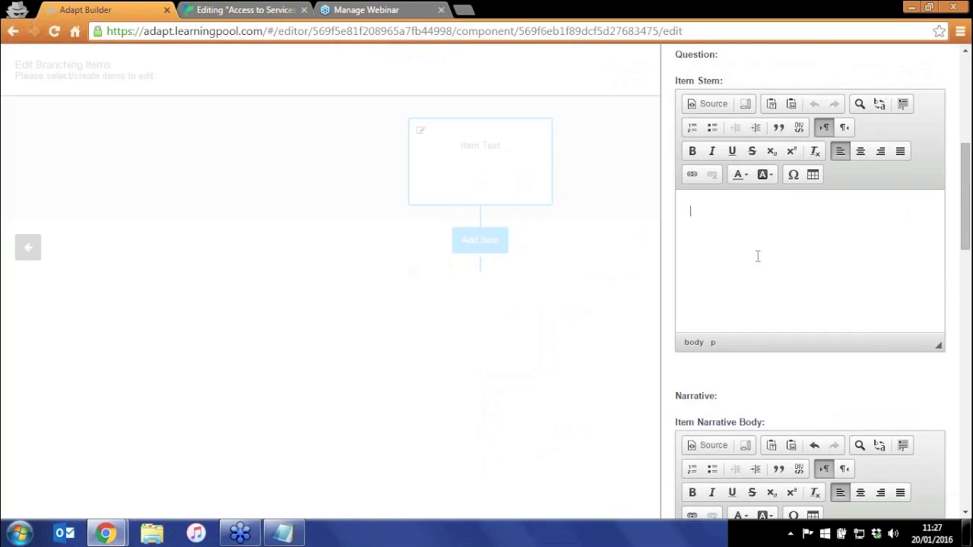
text(Select the best response from below.)
- Copy the Item 2 Item Text from Branching Items.txt in Notepad and return to the branching item's settings in Adapt Builder
drag(959, 181, 970, 280)
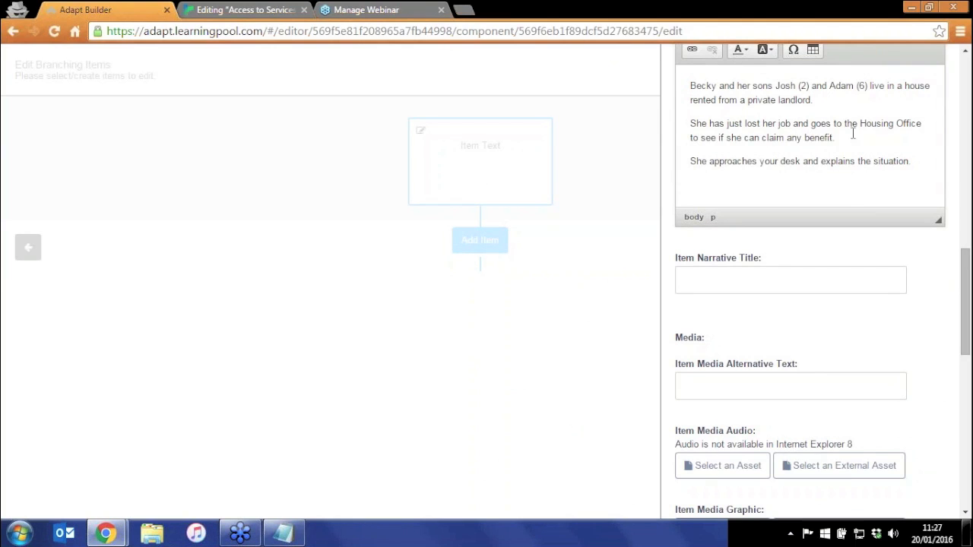
drag(964, 287, 971, 231)
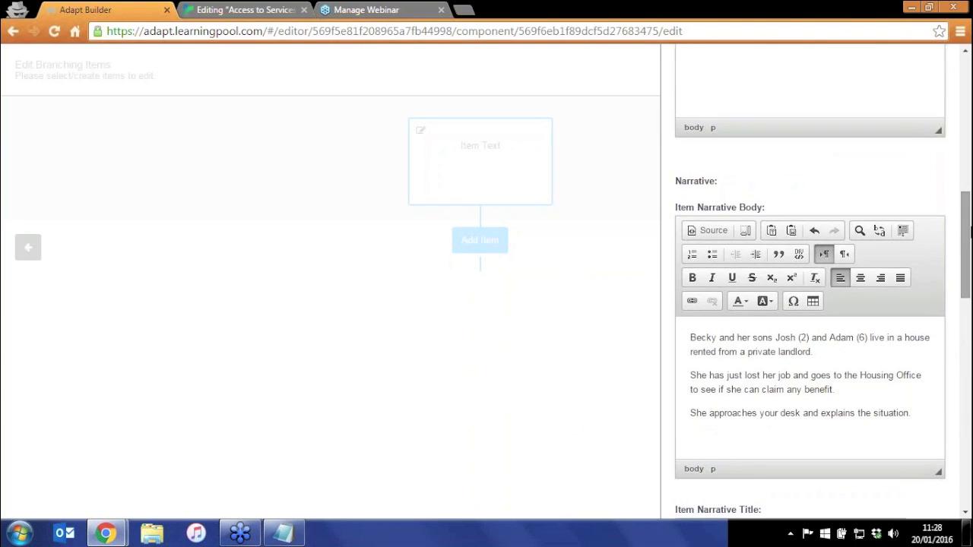
click(283, 533)
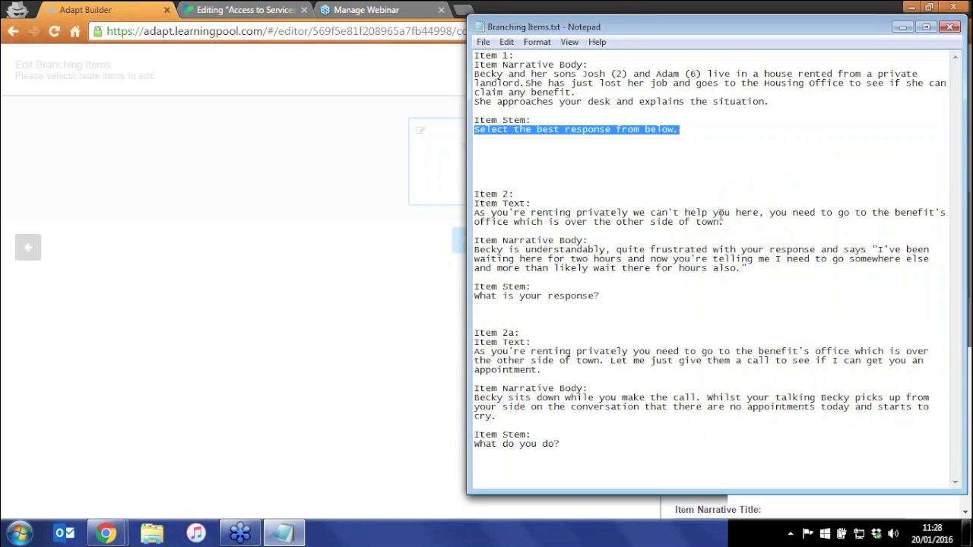
click(524, 356)
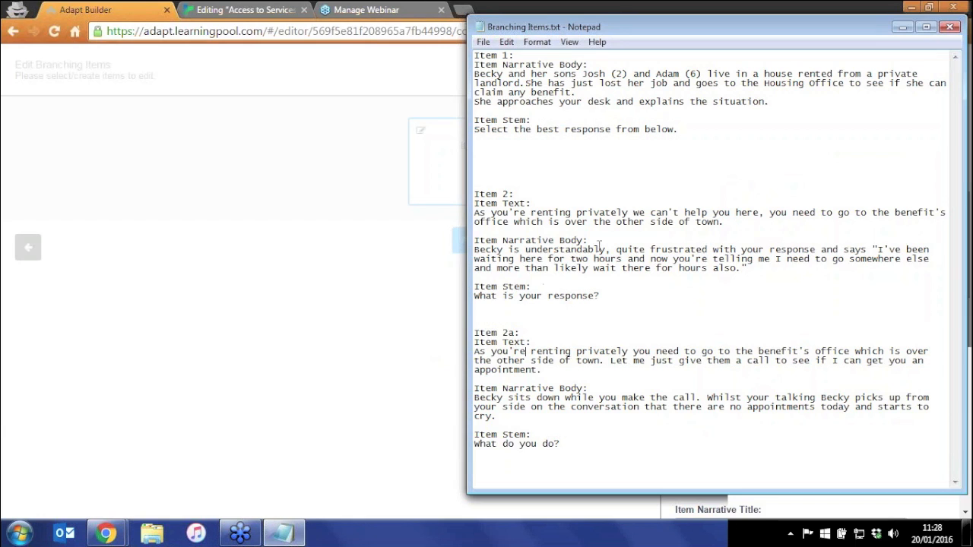
drag(727, 224, 464, 215)
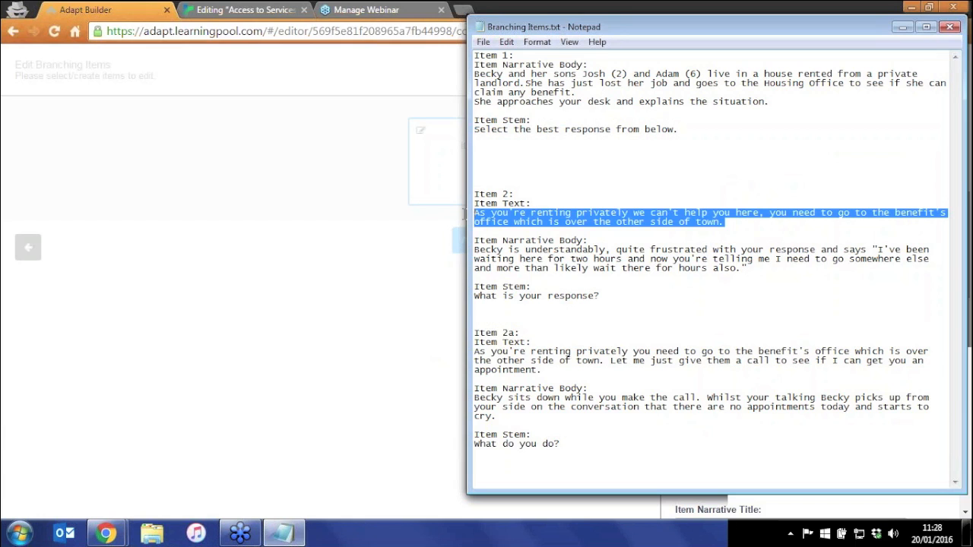
click(382, 340)
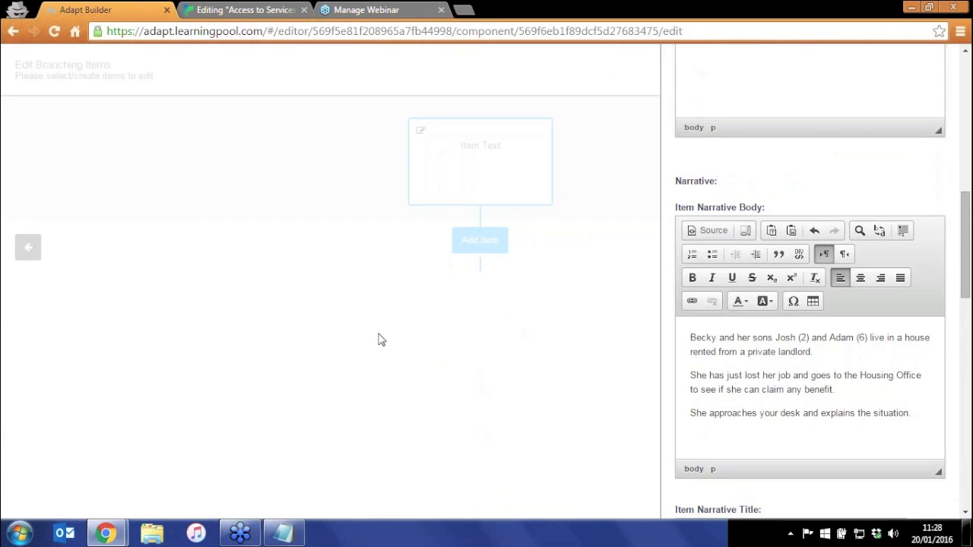
- Finish editing the first branching item, keeping its remaining settings at their defaults
scroll(769, 231, down, 2)
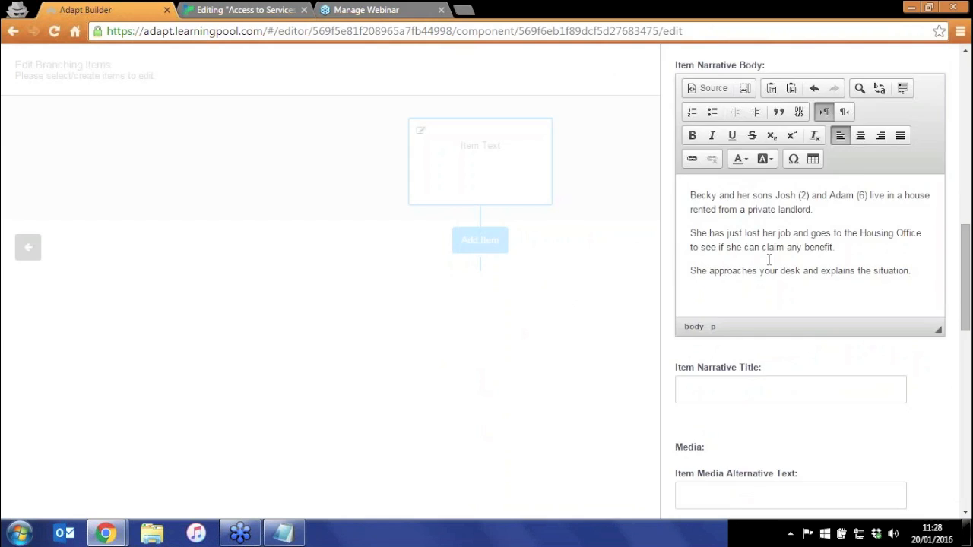
scroll(769, 260, up, 6)
scroll(773, 279, down, 4)
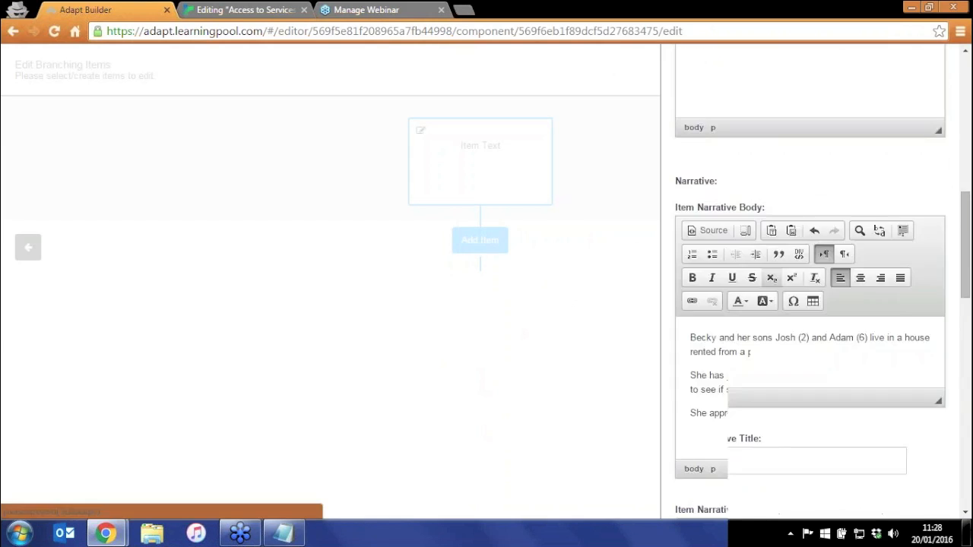
scroll(729, 213, down, 5)
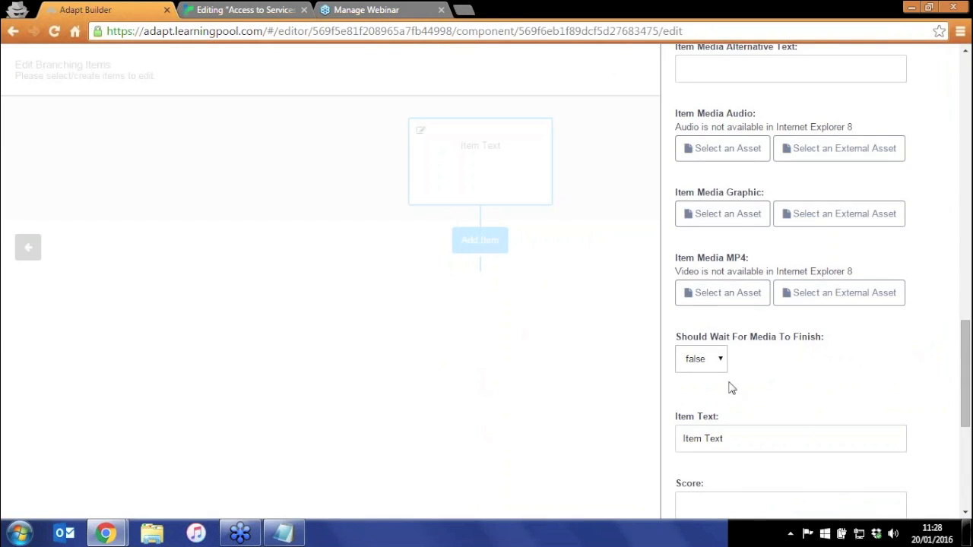
scroll(726, 397, down, 1)
scroll(726, 396, down, 4)
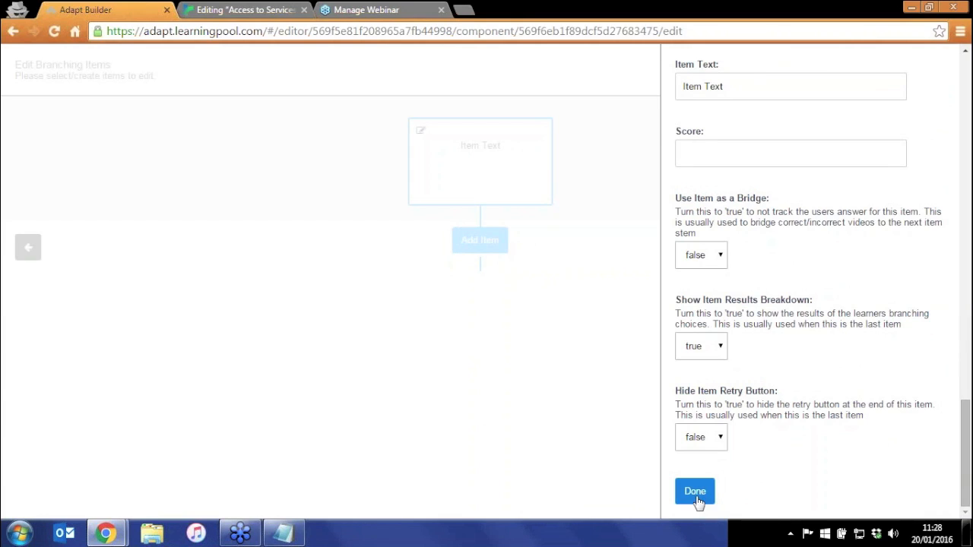
click(695, 492)
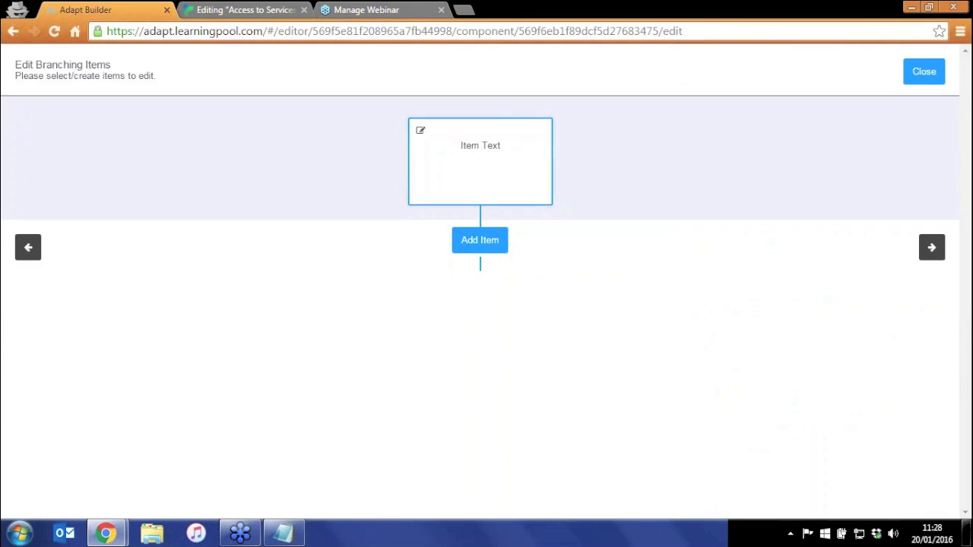
- Add a response item beneath the first branching item and replace its Item Text with the copied Item 2 text
click(480, 245)
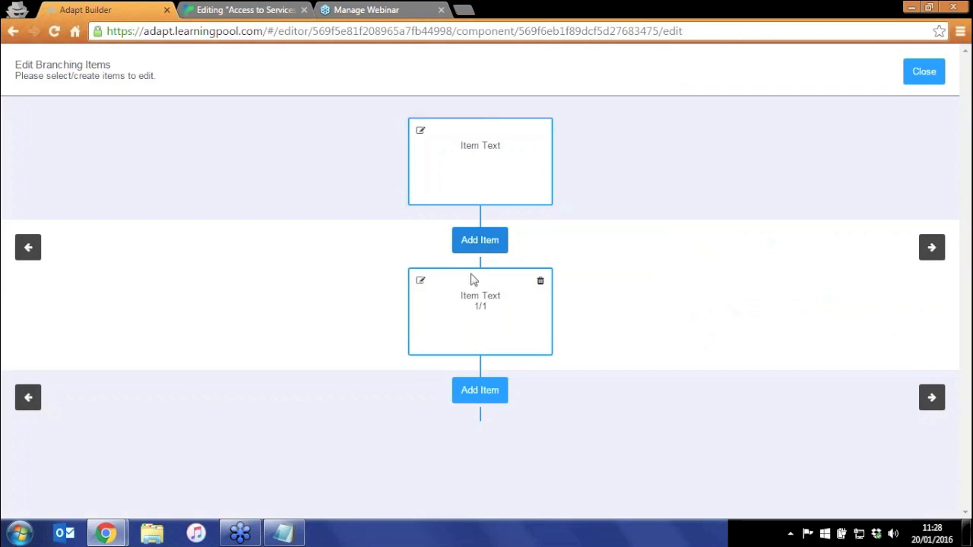
click(420, 285)
drag(966, 84, 962, 237)
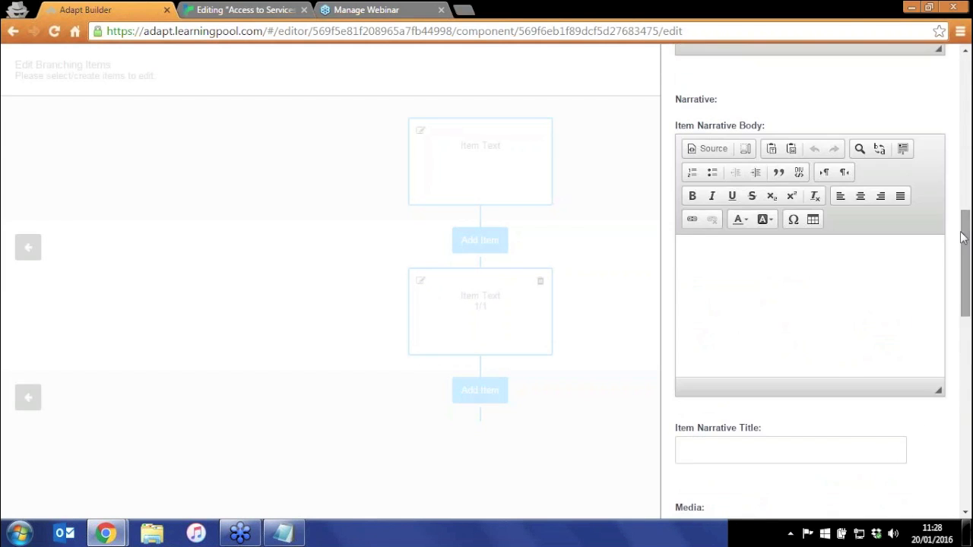
scroll(947, 256, down, 8)
triple_click(725, 285)
key(ctrl+v)
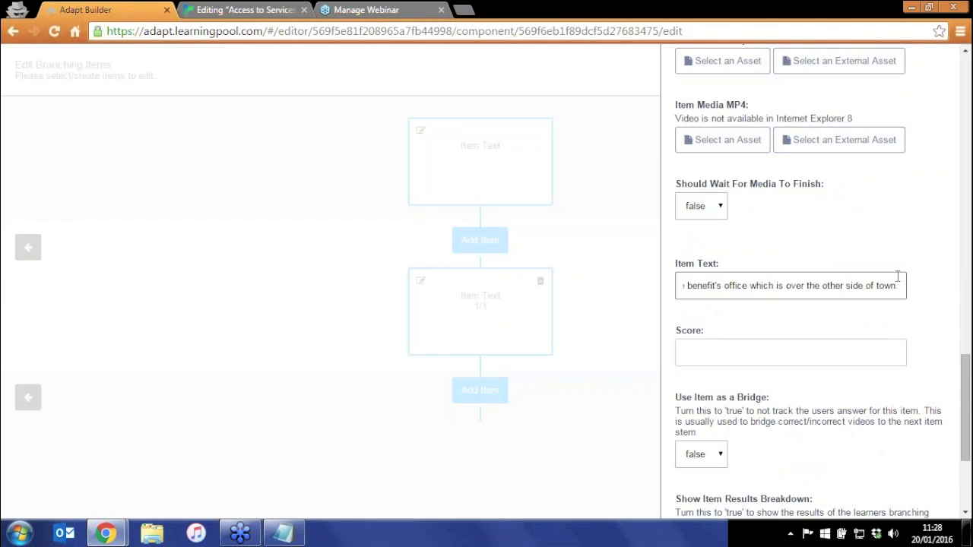
drag(838, 293, 677, 287)
click(748, 294)
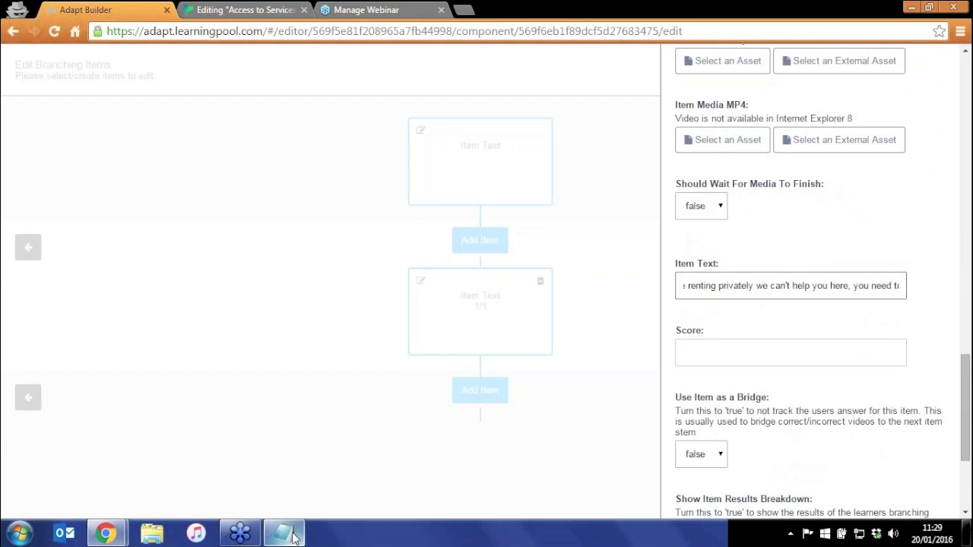
- Fill the new item's narrative body with the Item 2 narrative copied from Branching Items.txt in Notepad
mouse_move(294, 534)
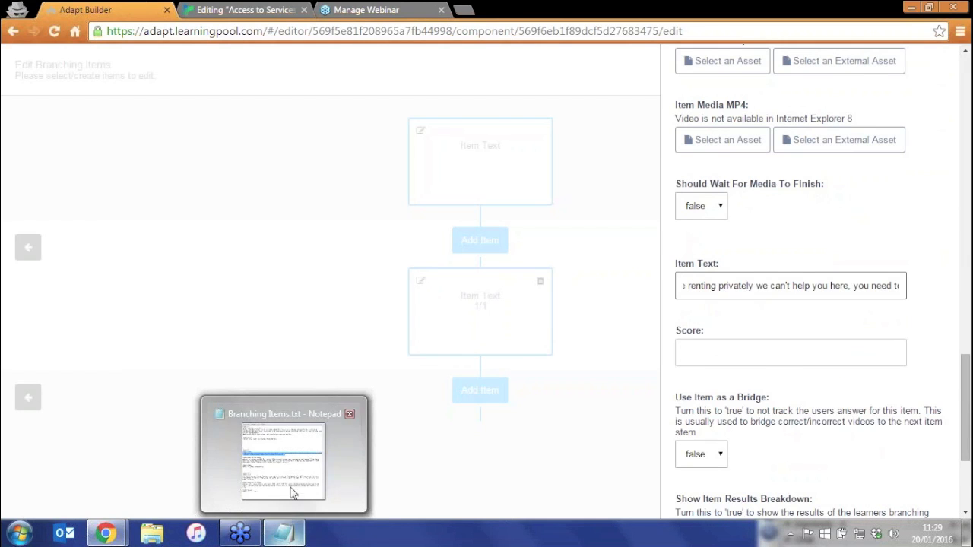
click(295, 487)
drag(749, 270, 471, 252)
key(ctrl+c)
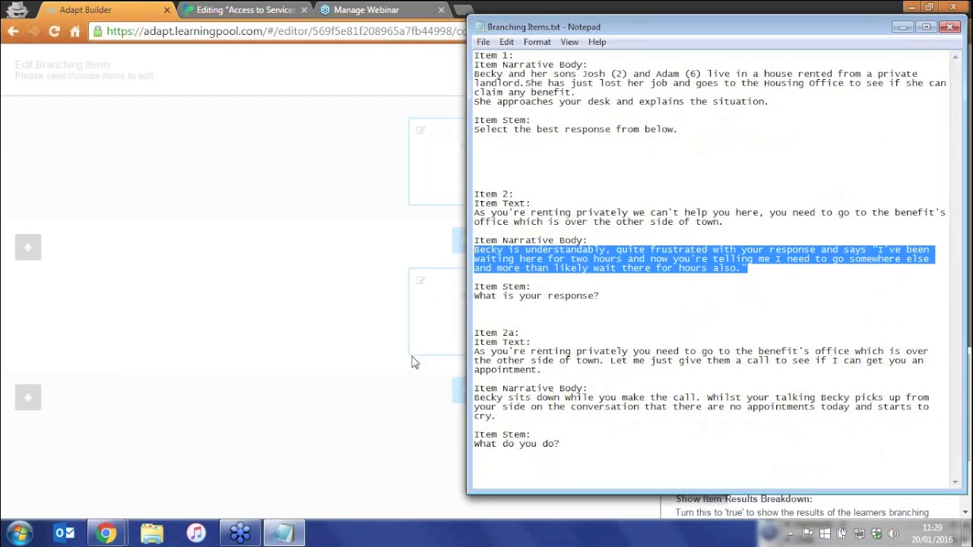
click(445, 314)
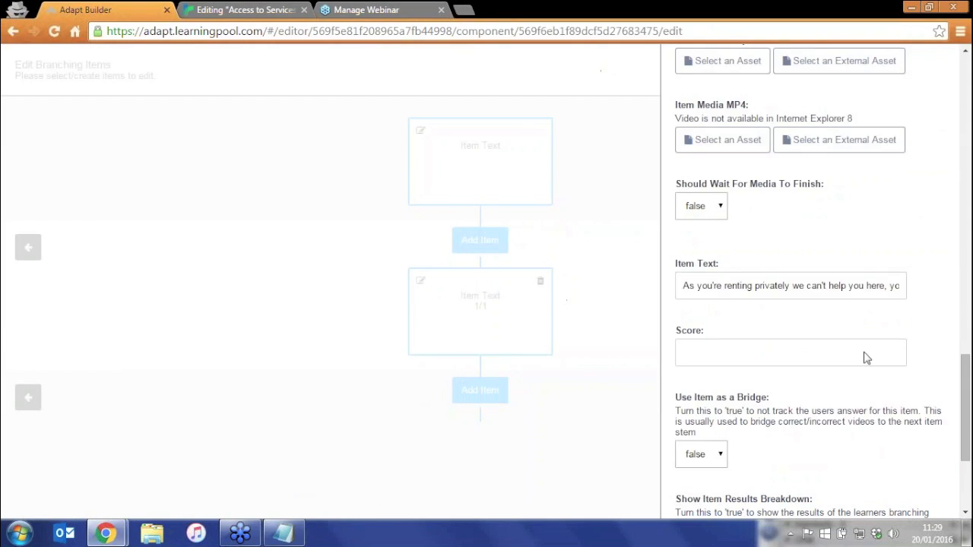
scroll(865, 358, up, 8)
click(748, 220)
key(ctrl+v)
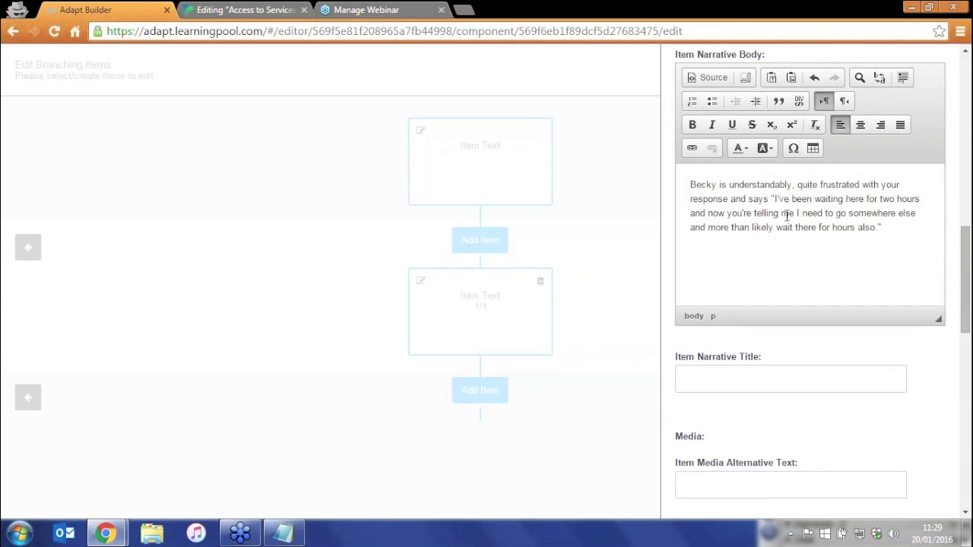
- Copy "What is your response?" from Branching Items.txt into the new item's Item Stem and finish editing the item
scroll(788, 215, up, 4)
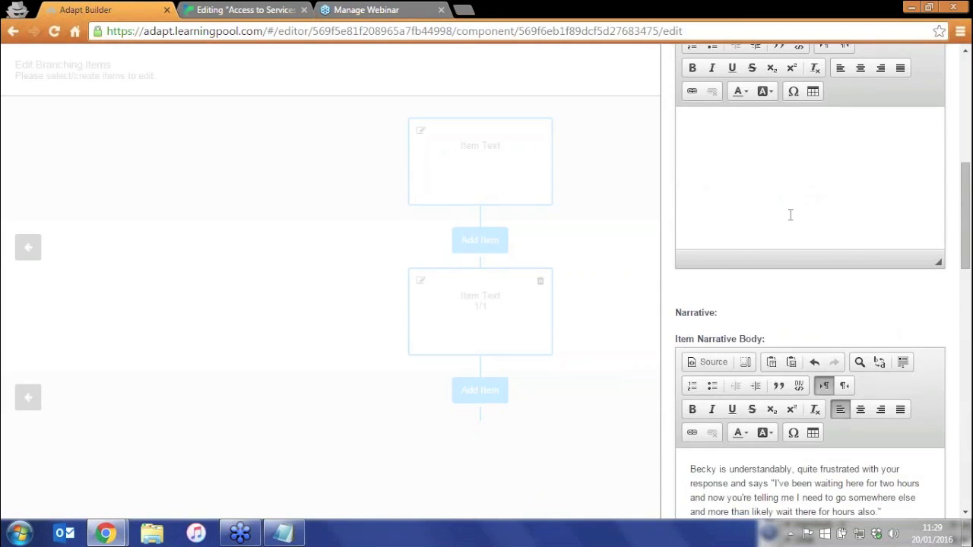
scroll(790, 215, down, 2)
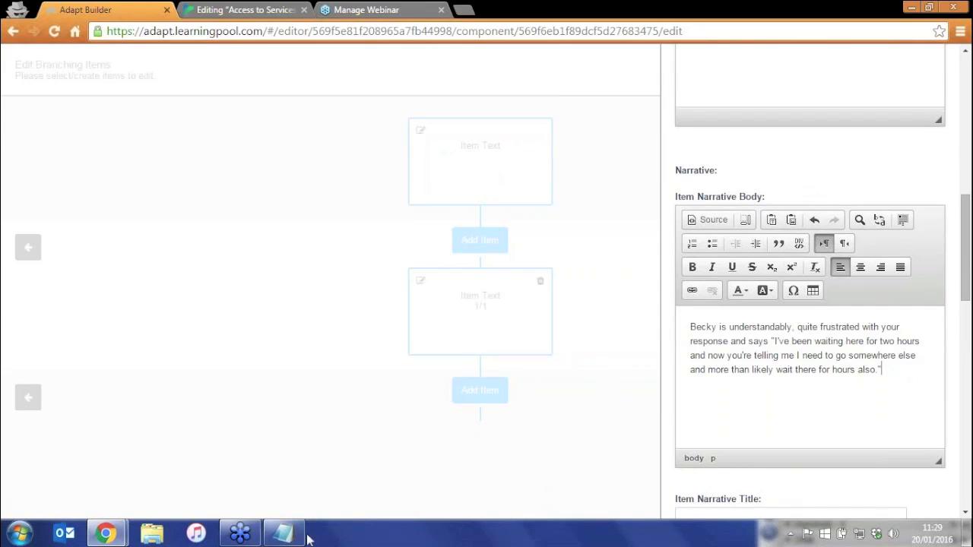
mouse_move(295, 536)
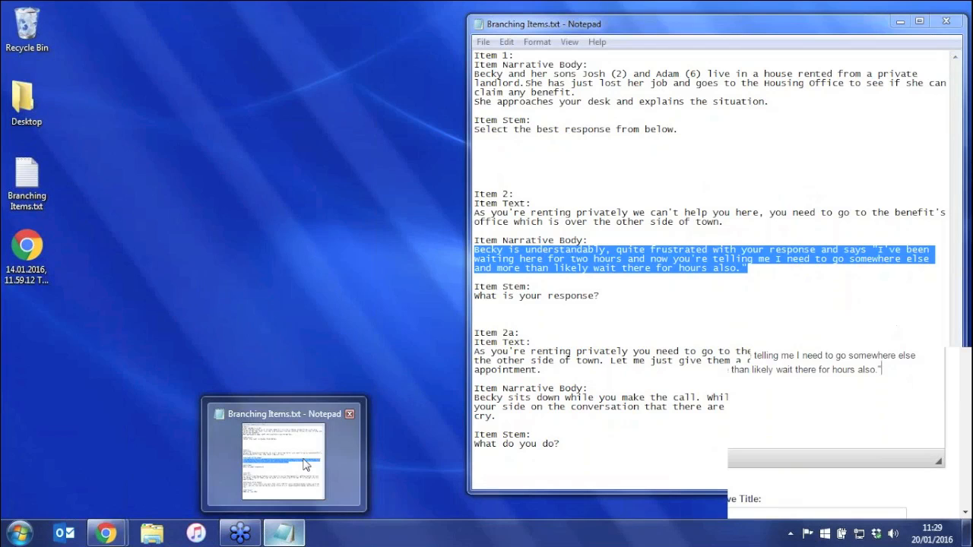
click(304, 471)
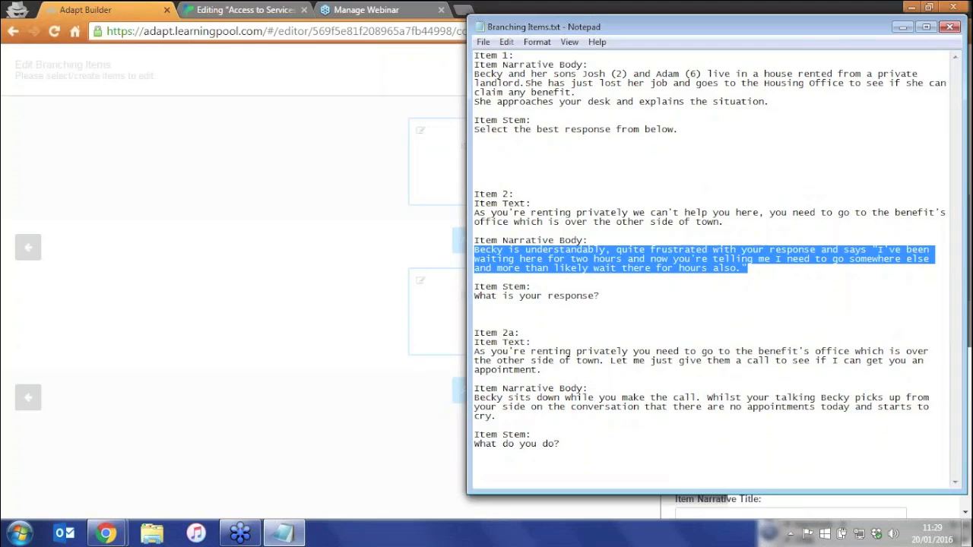
drag(601, 296, 467, 295)
key(ctrl+c)
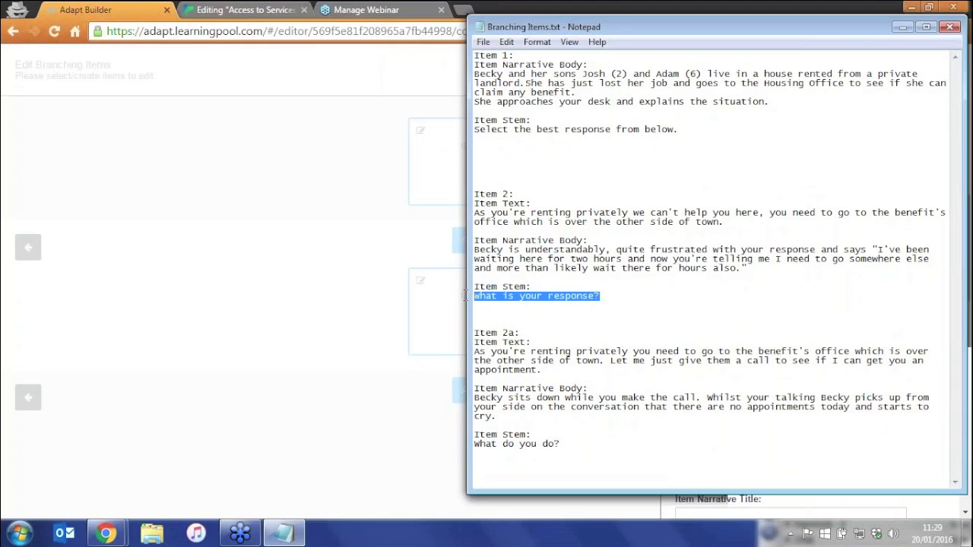
click(373, 344)
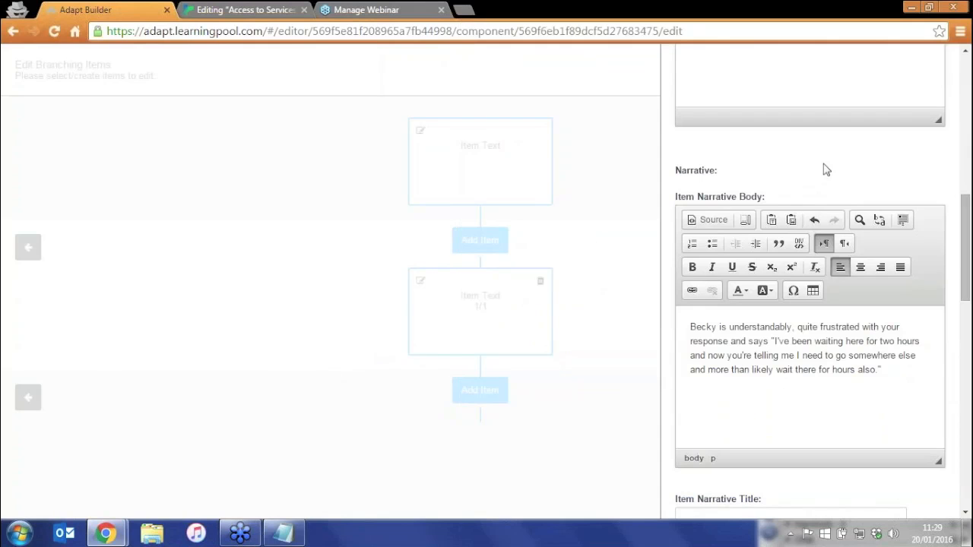
scroll(825, 167, up, 1)
scroll(826, 169, up, 4)
scroll(760, 251, down, 1)
click(720, 289)
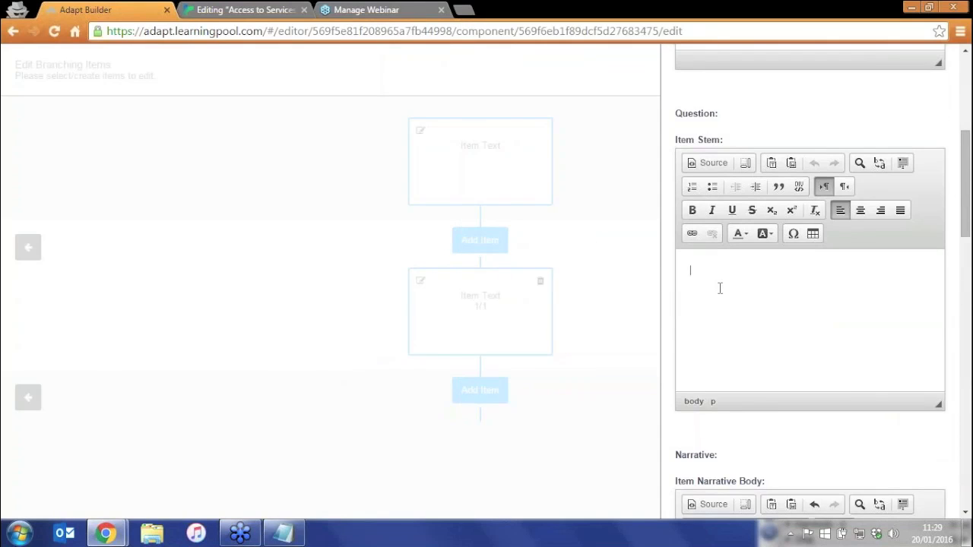
key(ctrl+v)
scroll(722, 289, down, 8)
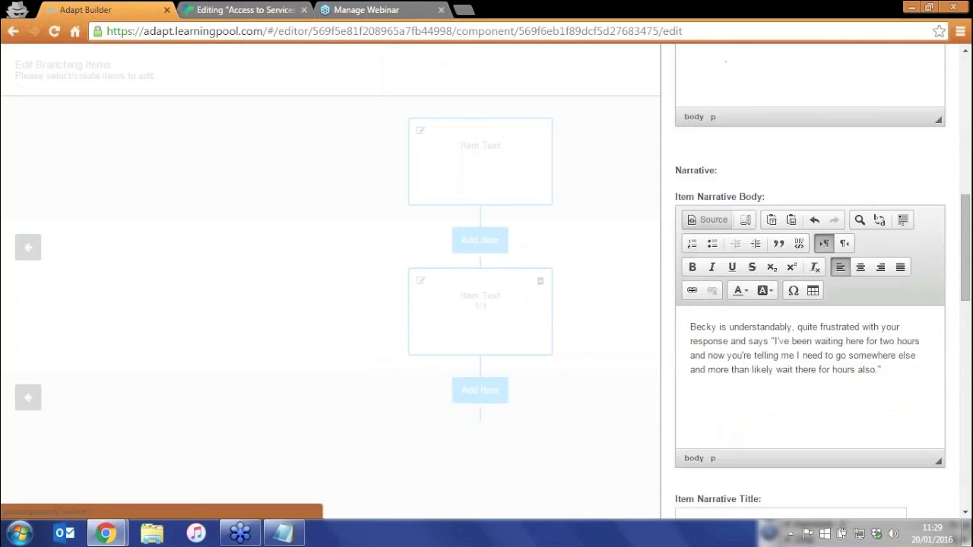
scroll(726, 295, down, 8)
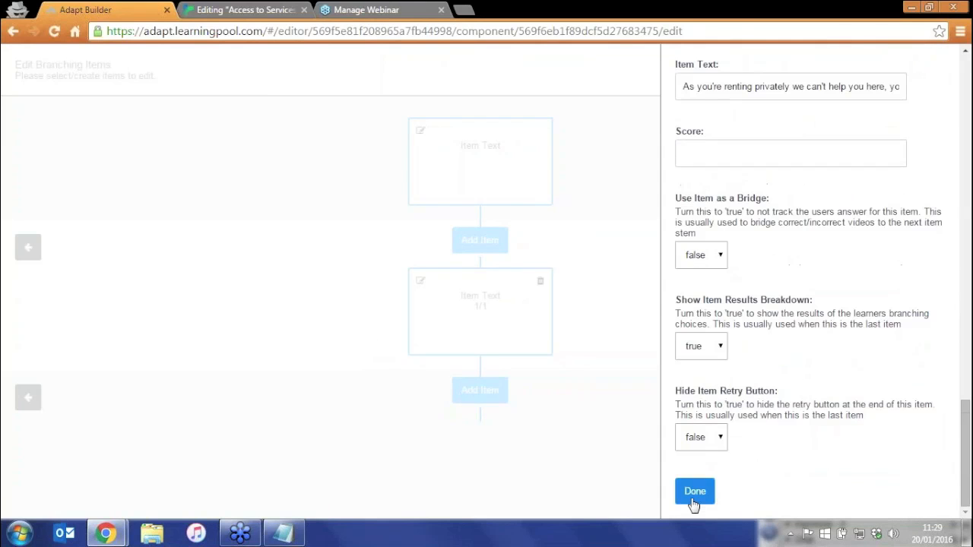
click(693, 496)
- Add a second response item beneath the first branching item and replace its Item Text with the Item 2a text from Branching Items.txt
click(480, 241)
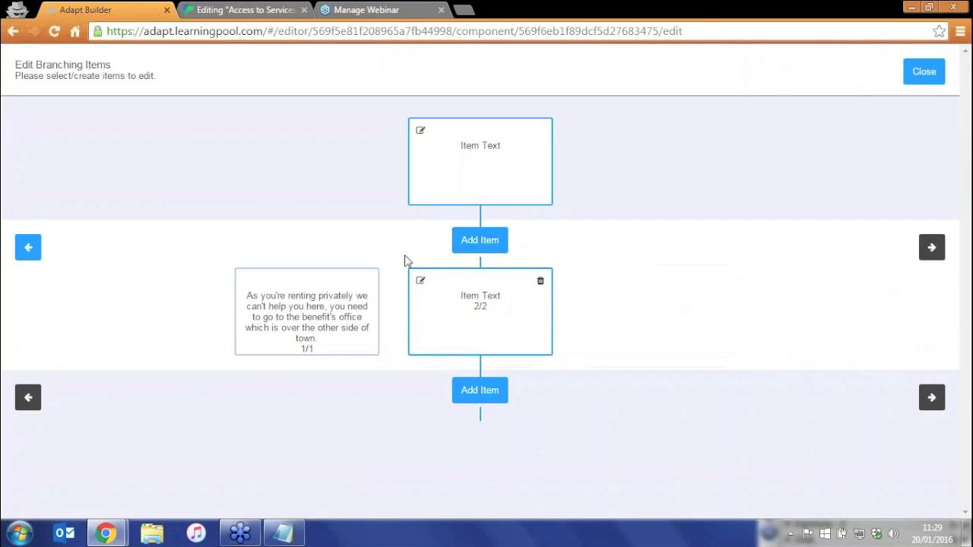
click(420, 281)
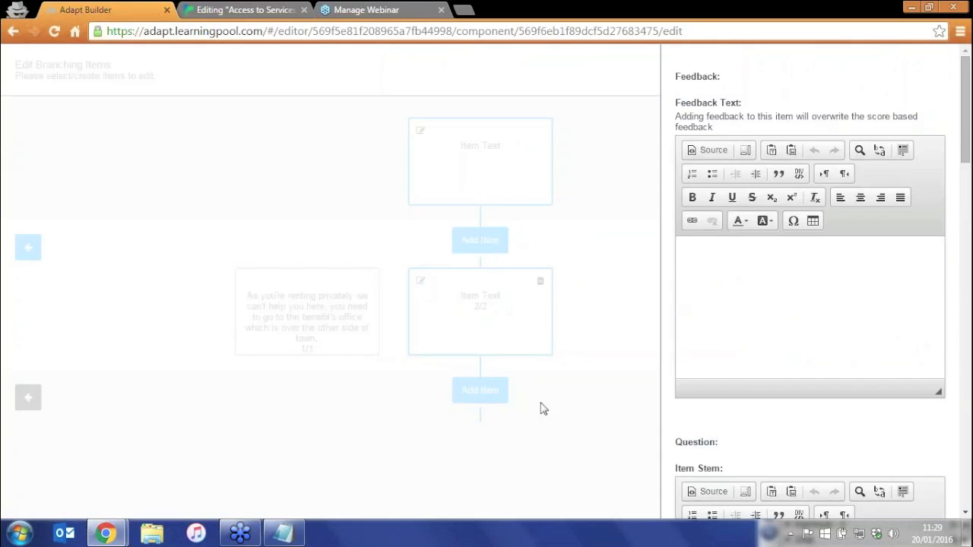
click(283, 532)
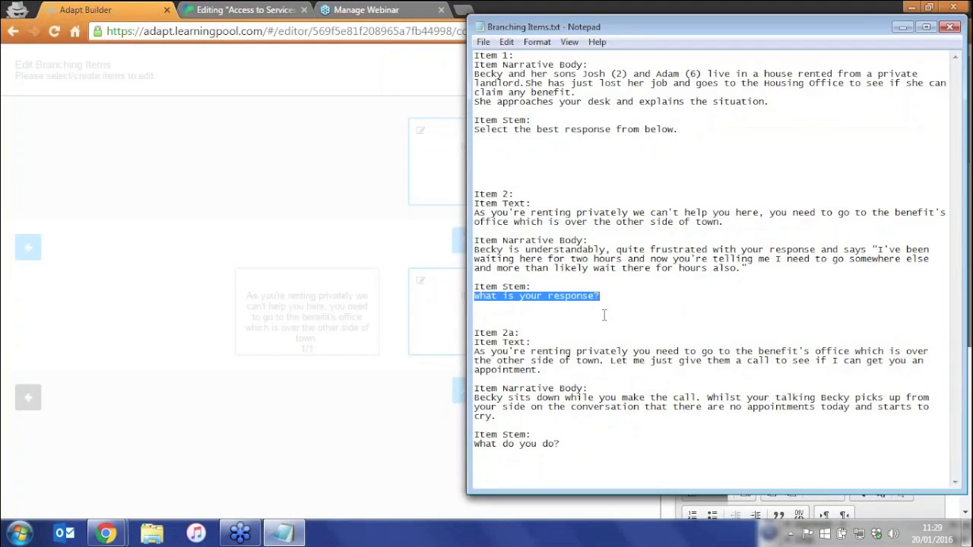
click(605, 315)
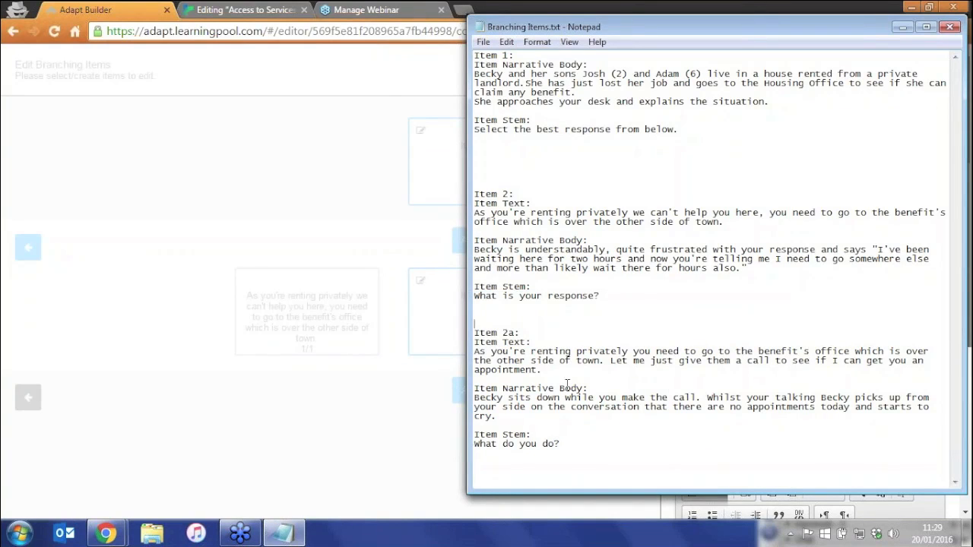
drag(550, 371, 469, 353)
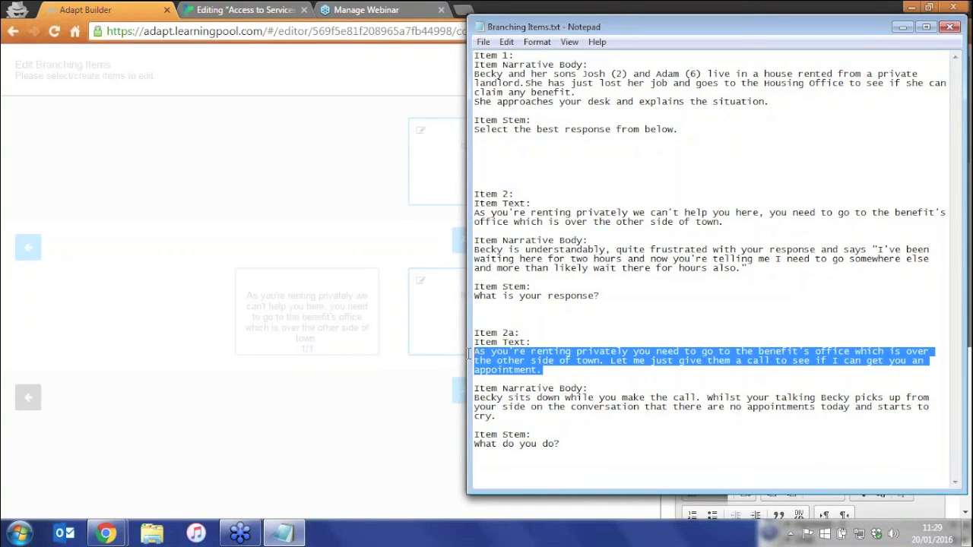
click(432, 316)
scroll(836, 303, down, 10)
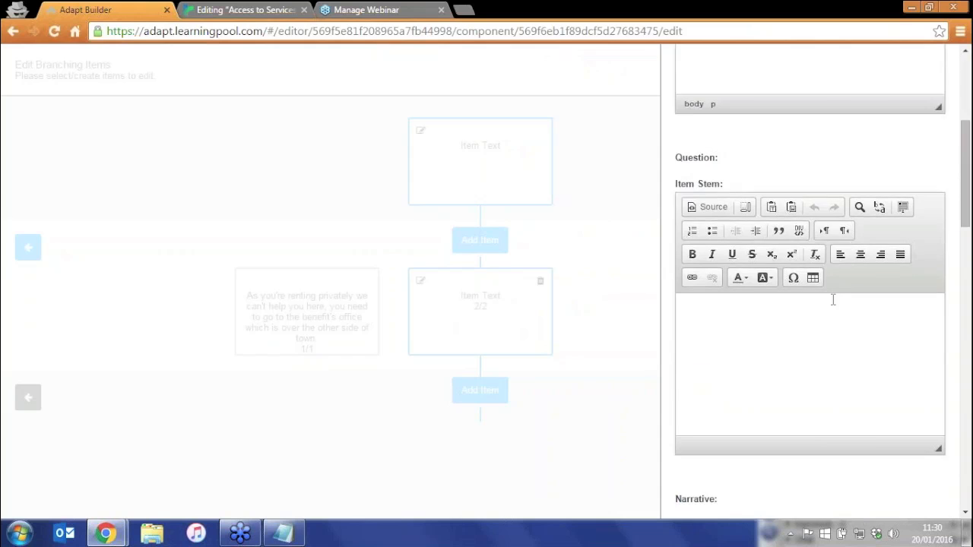
scroll(780, 294, down, 5)
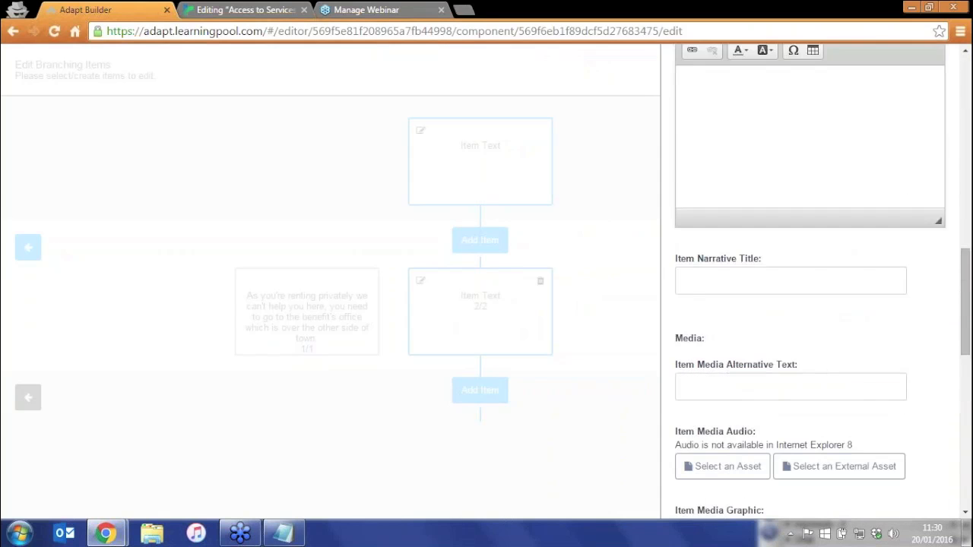
drag(753, 266, 613, 247)
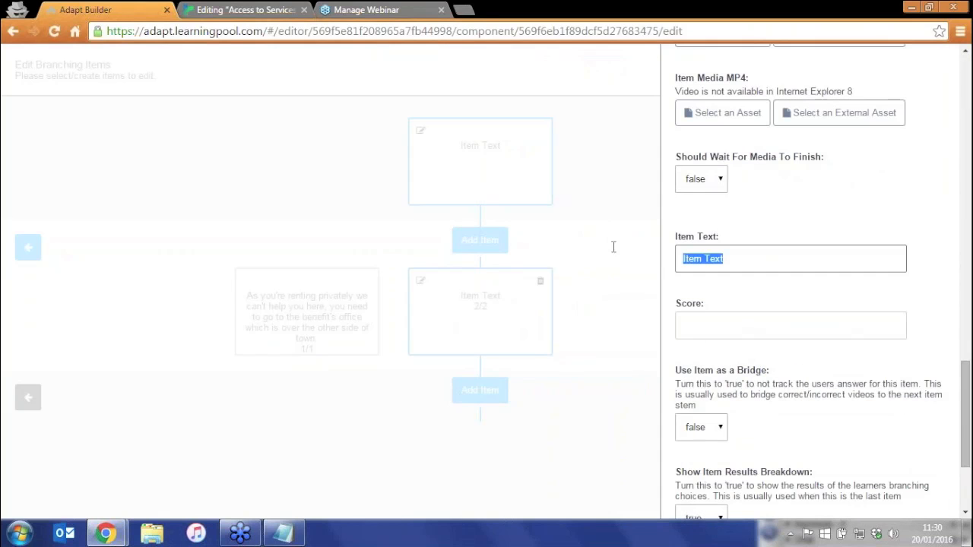
key(ctrl+v)
click(674, 328)
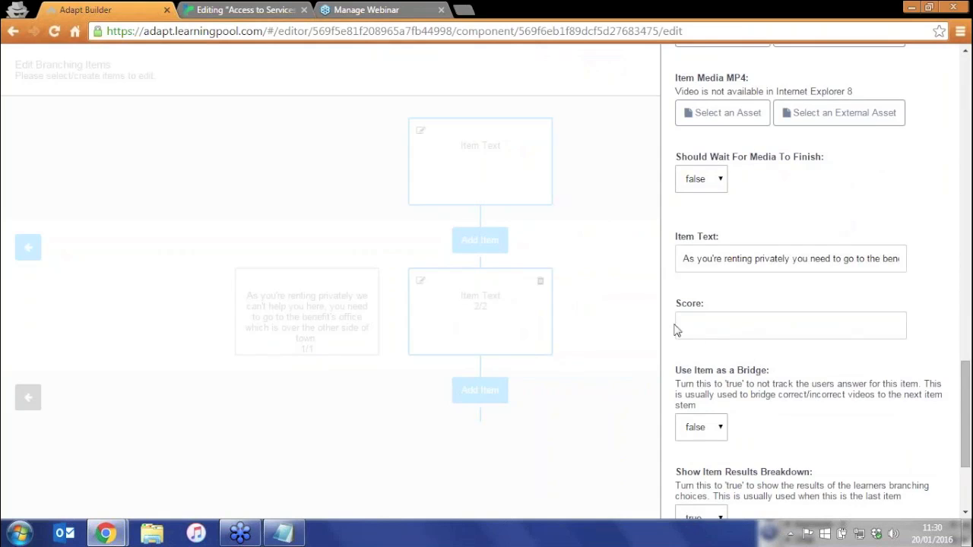
- Copy the Item 2a narrative from Branching Items.txt into the second response's Item Narrative Body
click(301, 538)
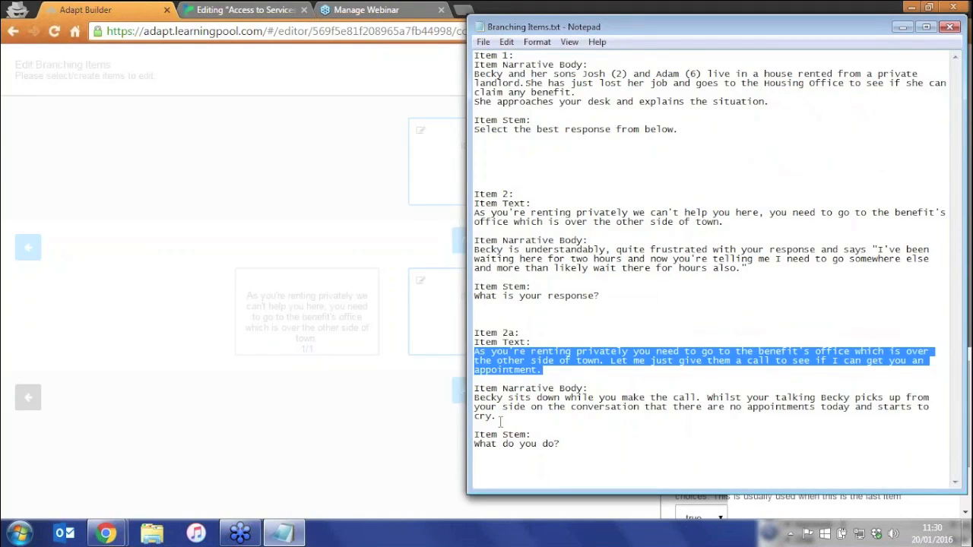
drag(500, 422, 473, 398)
key(ctrl+c)
key(alt+Tab)
scroll(735, 172, up, 7)
click(735, 171)
key(ctrl+v)
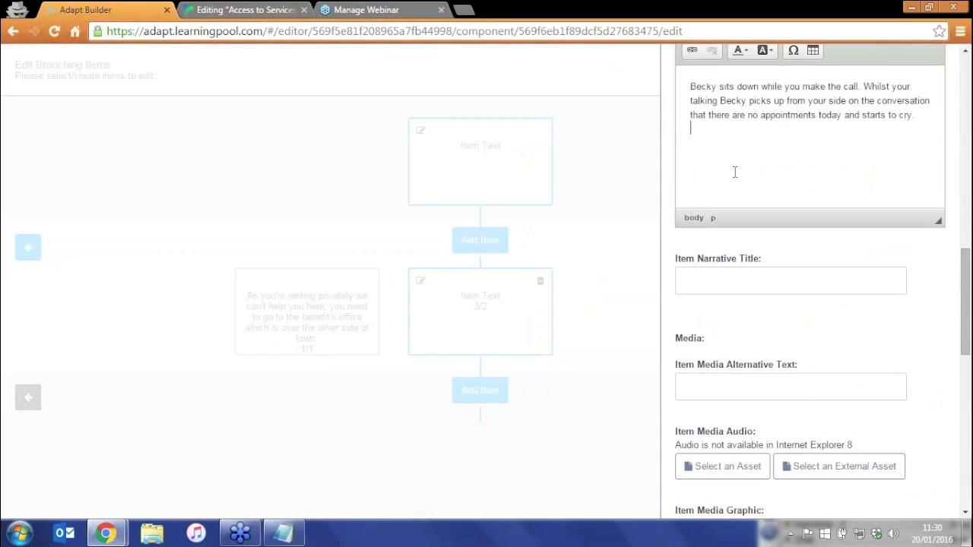
- Copy "What do you do?" from Branching Items.txt into the second response's Item Stem
scroll(735, 172, down, 5)
click(283, 533)
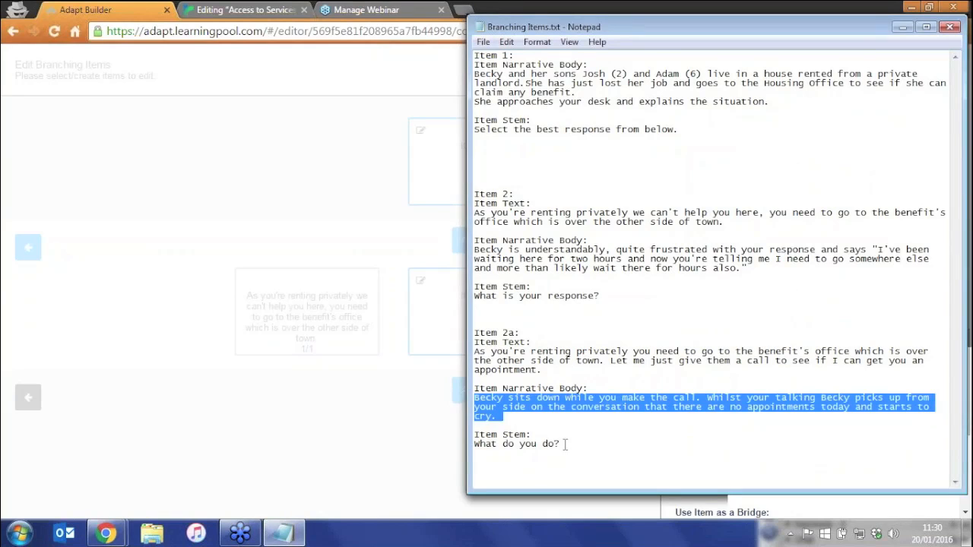
drag(563, 445, 469, 447)
key(ctrl+c)
click(444, 475)
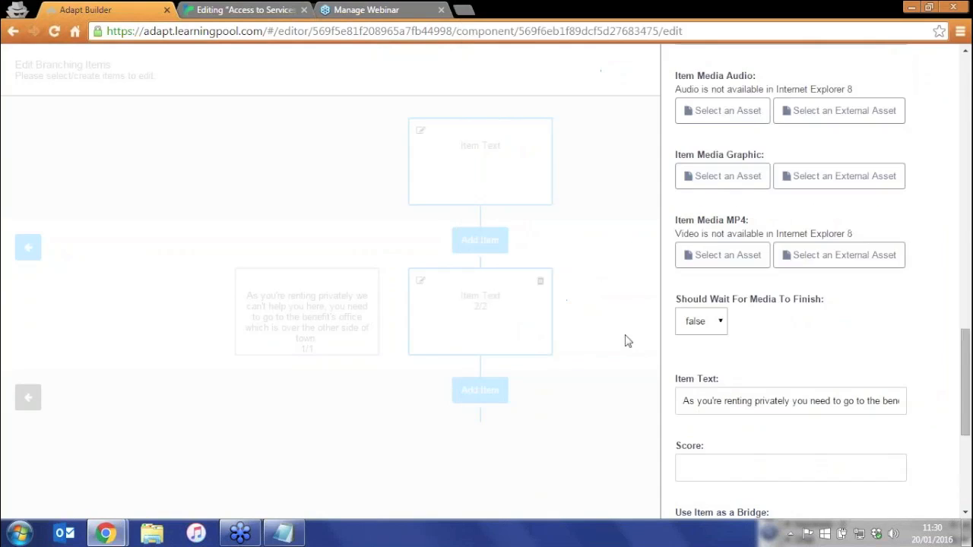
scroll(761, 266, up, 6)
scroll(760, 266, up, 5)
click(733, 276)
key(ctrl+v)
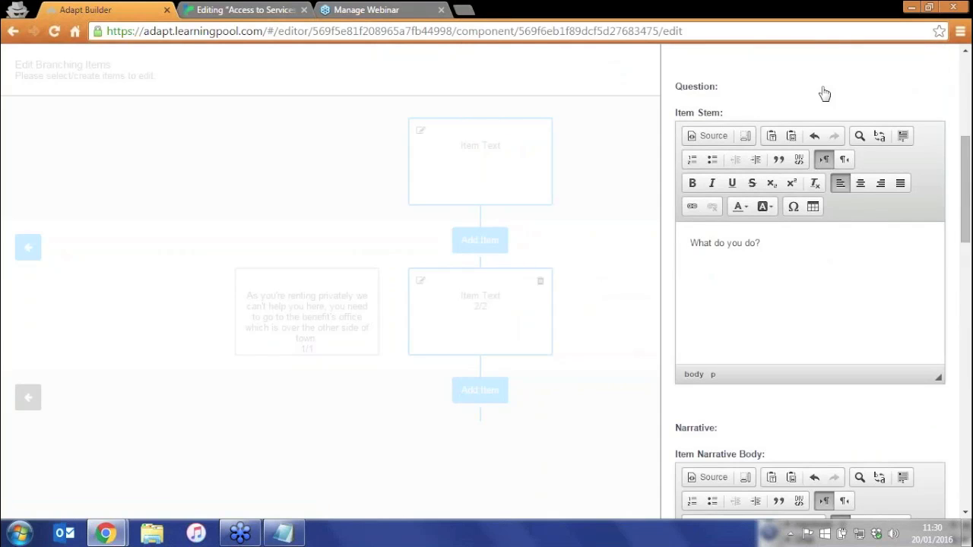
- Finish editing the second response, close the branching items editor and save the component
scroll(824, 91, down, 10)
click(695, 490)
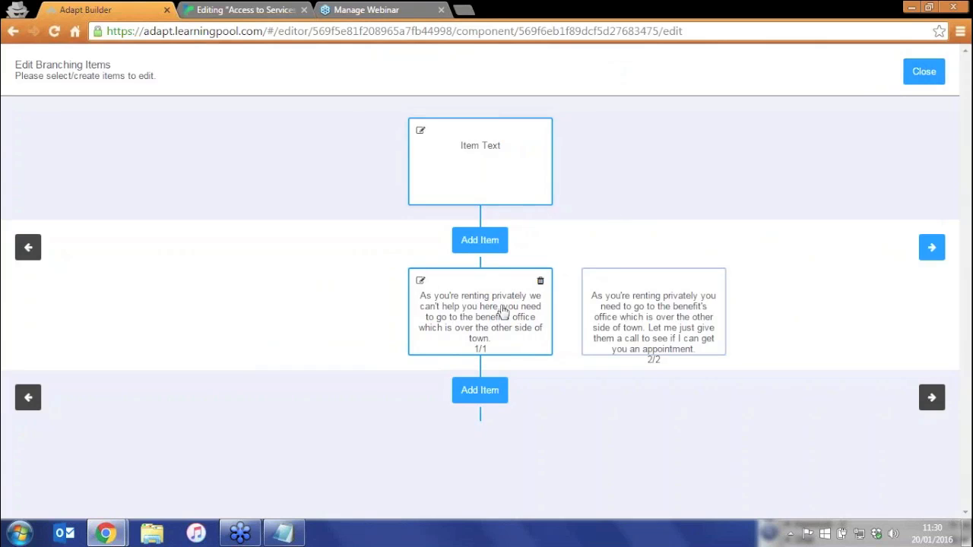
click(924, 72)
click(65, 147)
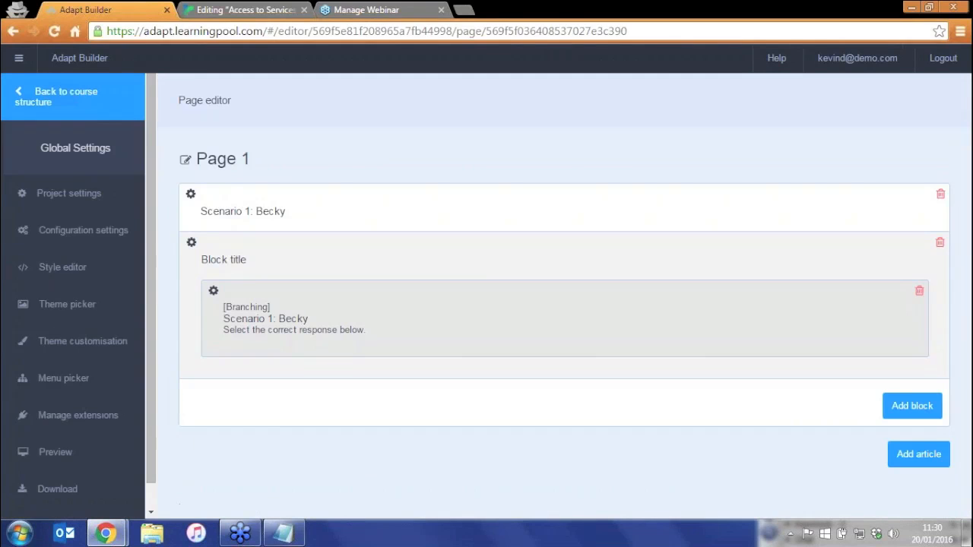
- Preview the course, open Page 1 and test the scenario by choosing the "we can't help you here" response
click(53, 452)
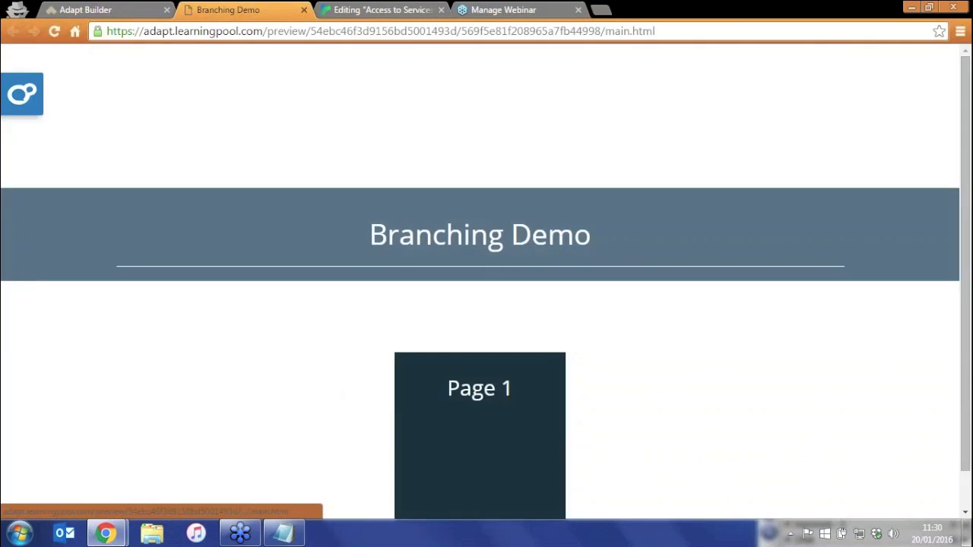
click(480, 453)
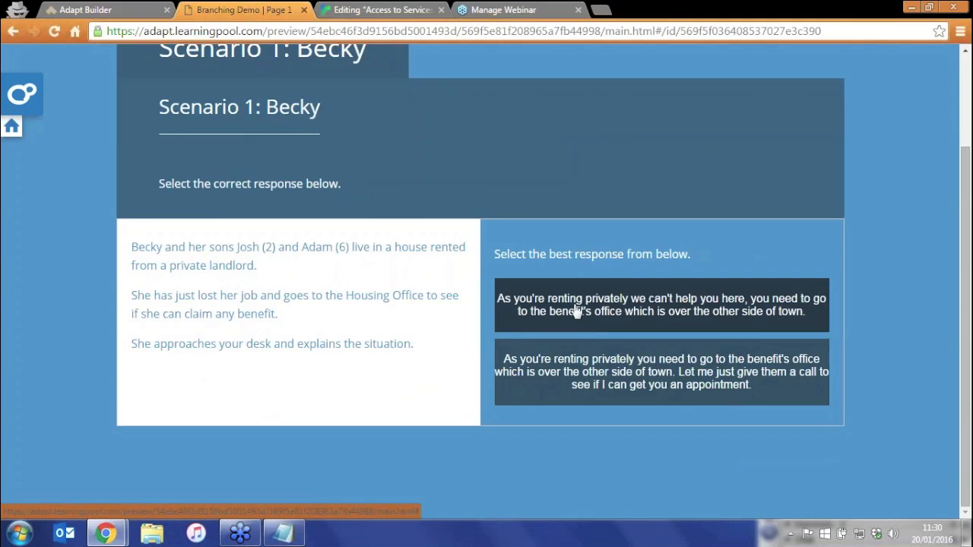
click(511, 316)
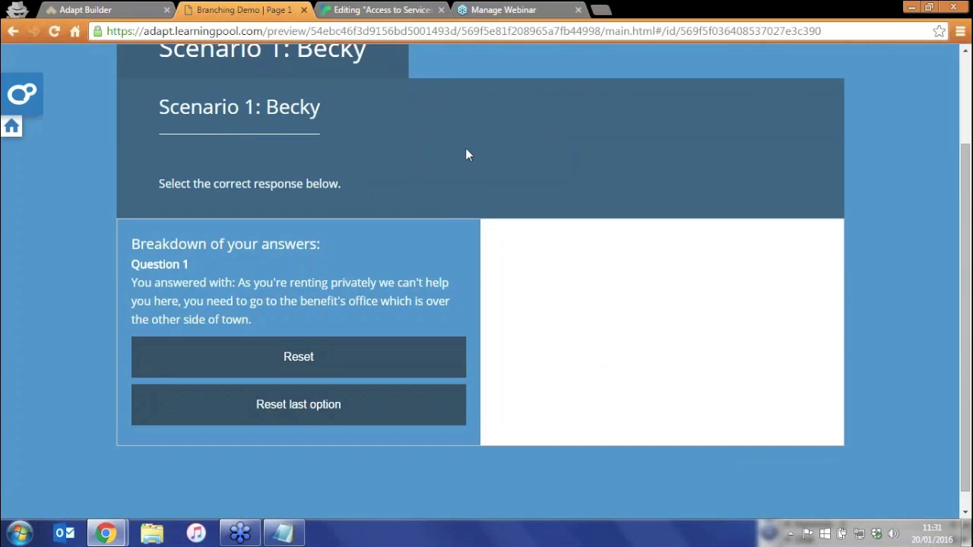
- Return to the Adapt Builder tab, reopen the Scenario 1 component's branching items and look at the two response items
click(86, 9)
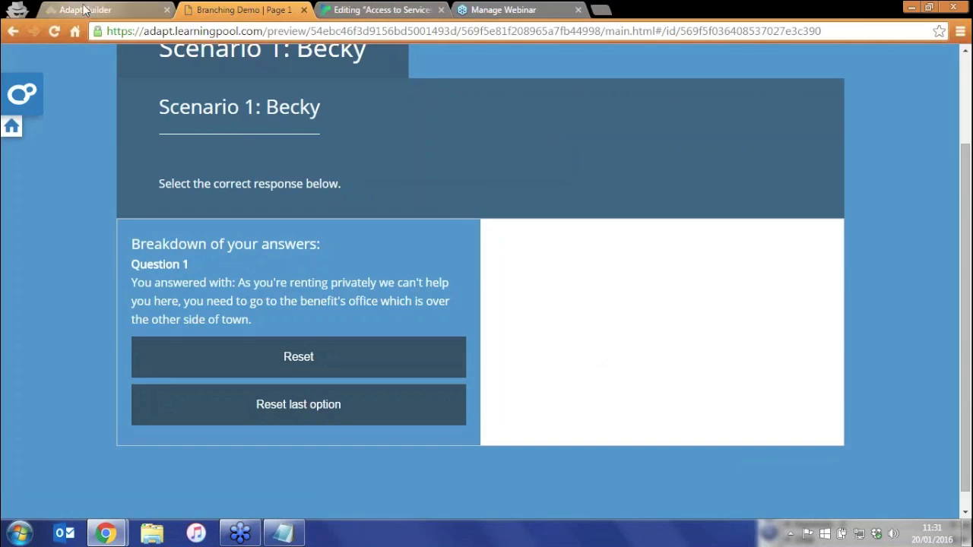
double_click(324, 332)
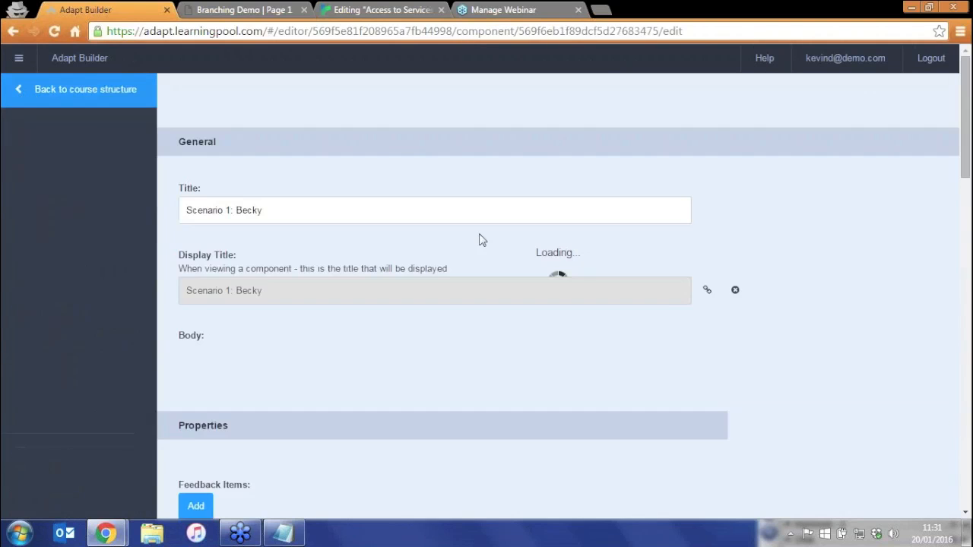
scroll(487, 304, down, 6)
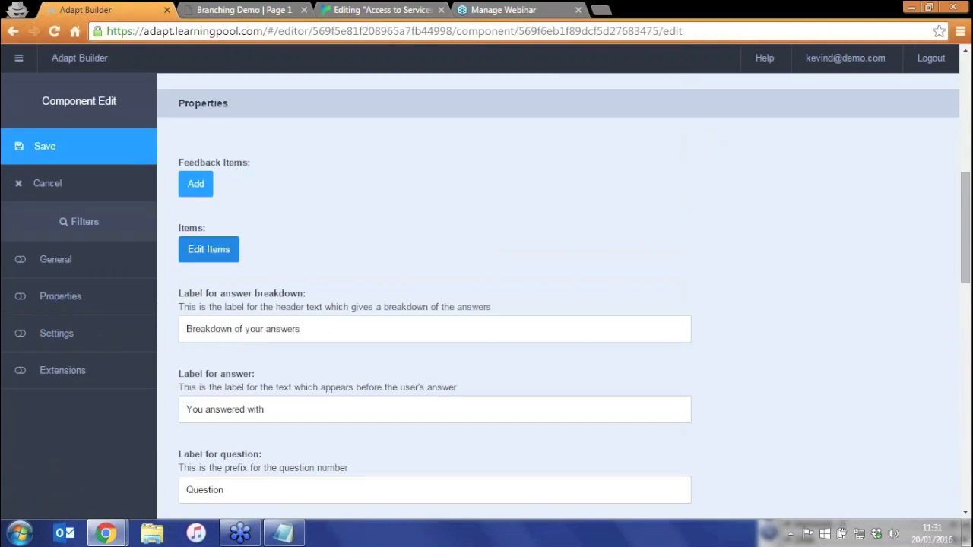
click(206, 250)
click(490, 184)
click(469, 312)
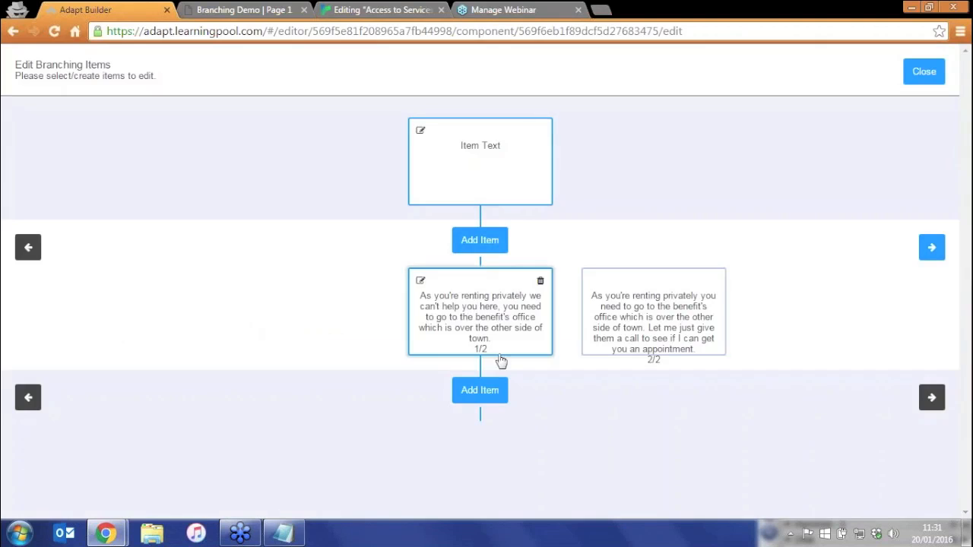
click(632, 327)
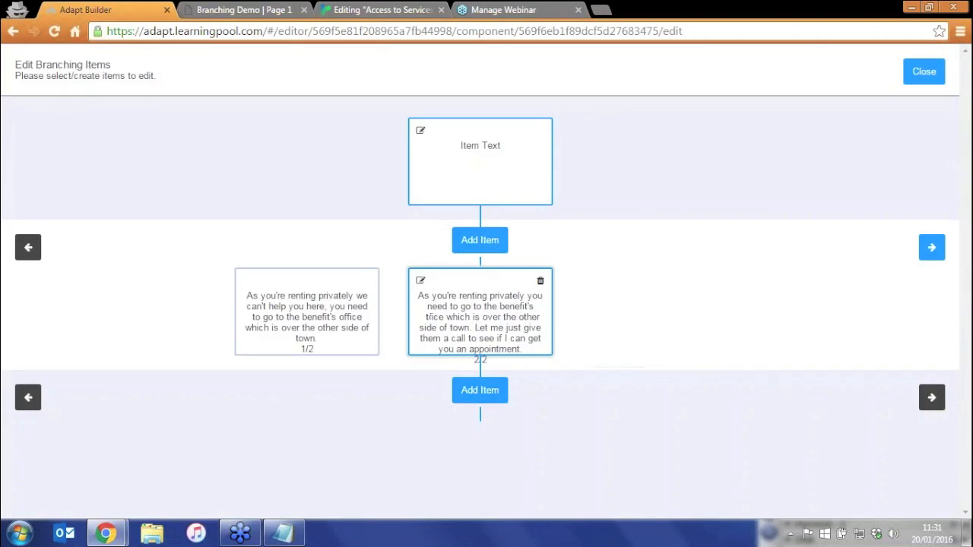
click(286, 308)
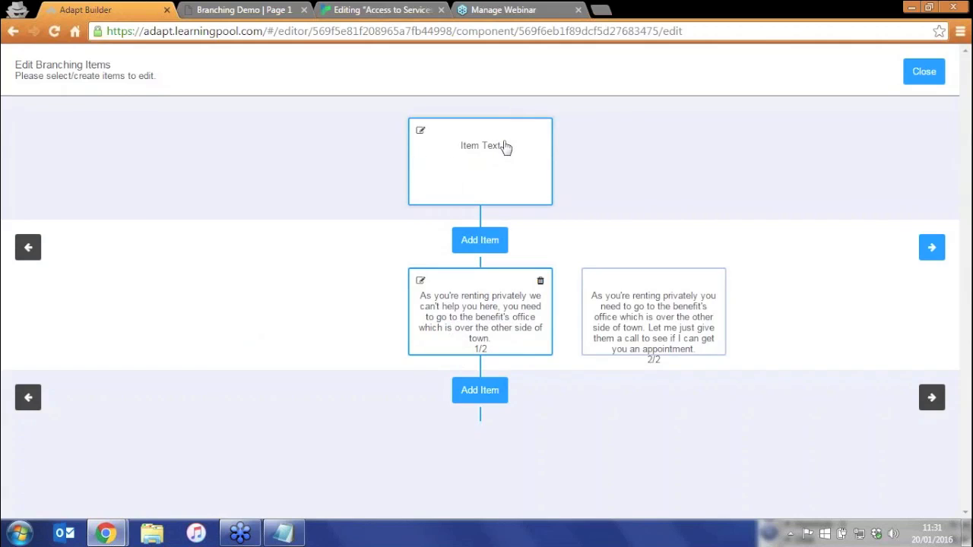
- Switch to the other Adapt Builder window and open the branching items of its prebuilt Scenario 1 component
mouse_move(118, 536)
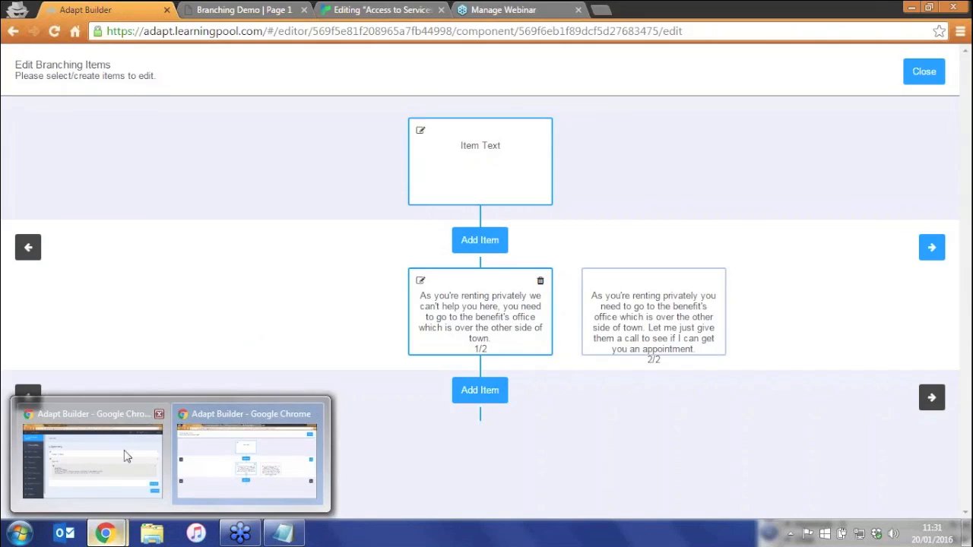
click(127, 456)
double_click(342, 330)
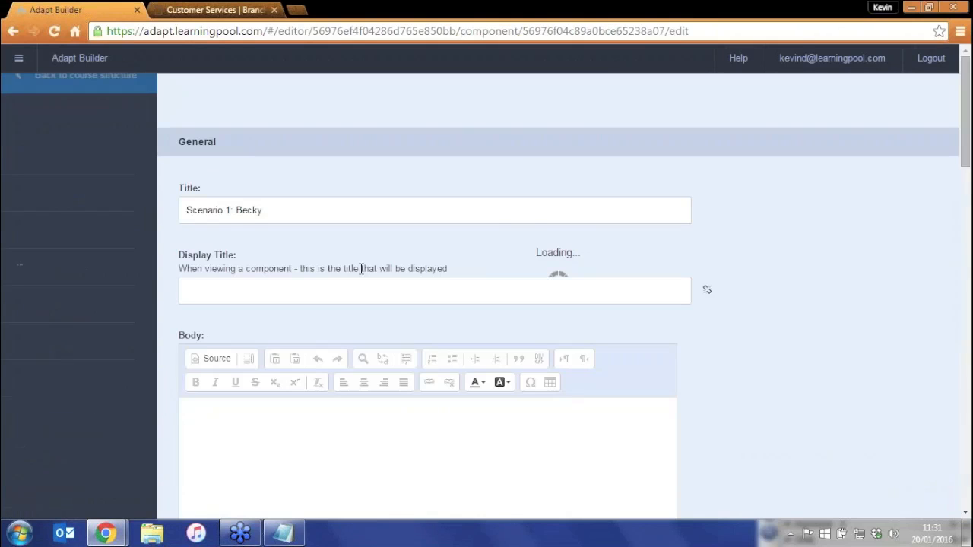
scroll(360, 281, down, 10)
click(196, 252)
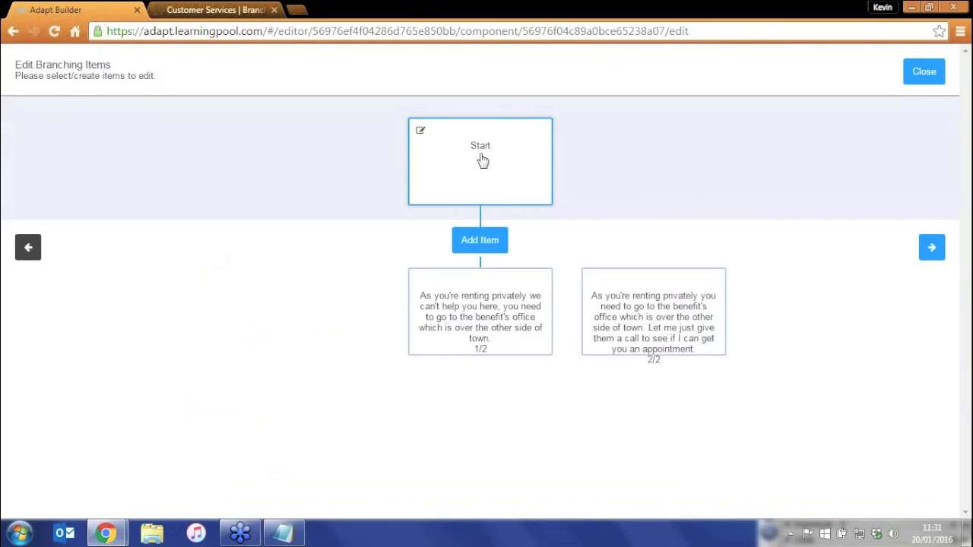
- Examine the follow-up responses beneath each first-level item and beneath "Take a seat" in the prebuilt branching structure
click(479, 323)
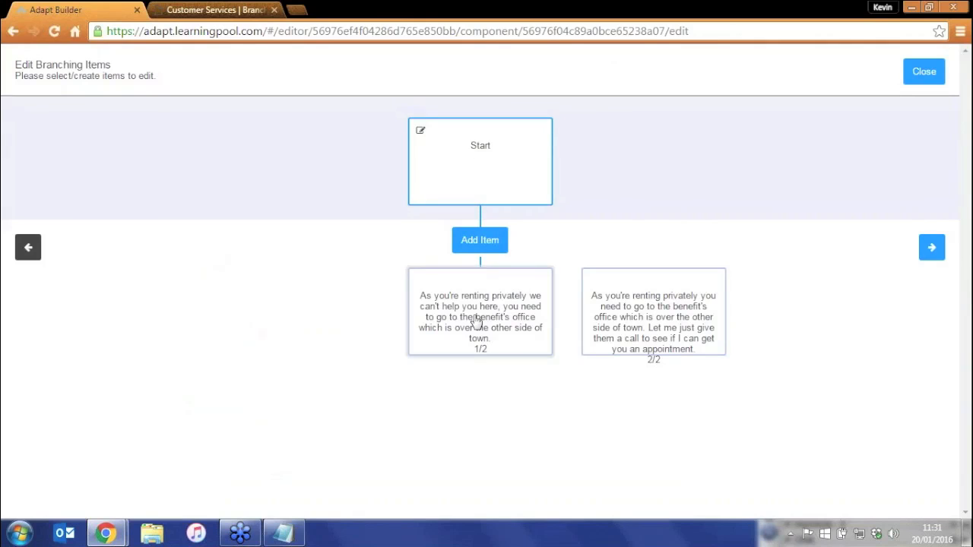
click(623, 322)
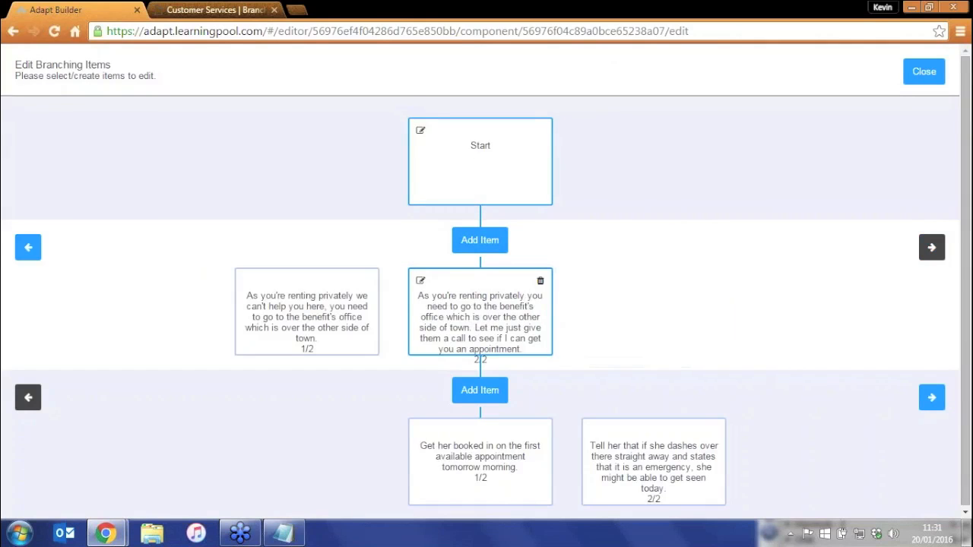
click(363, 321)
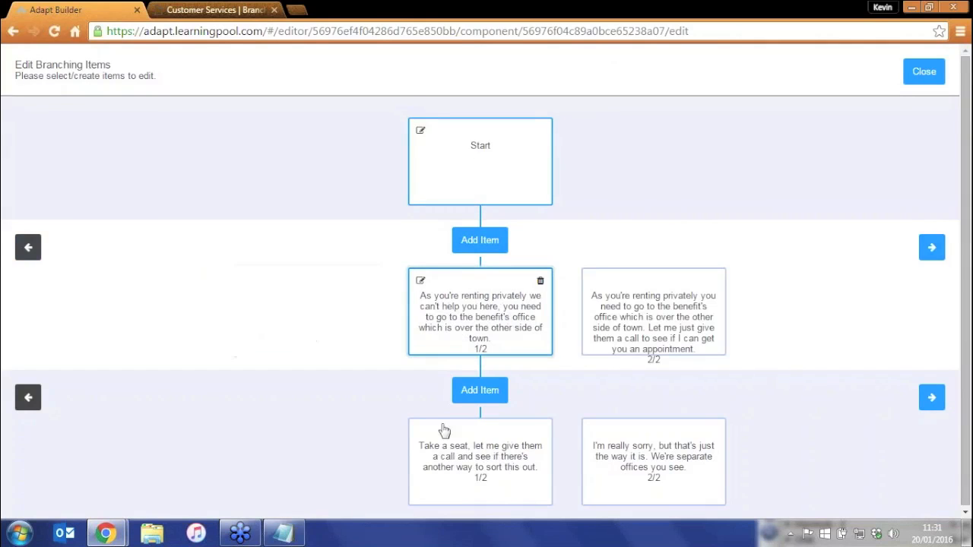
click(454, 464)
scroll(456, 462, down, 2)
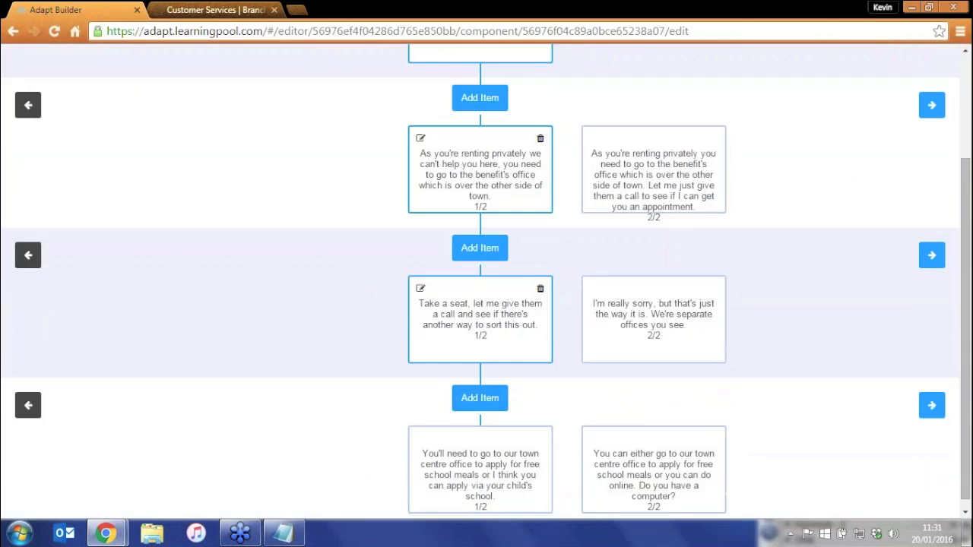
click(654, 312)
click(361, 321)
scroll(528, 211, up, 3)
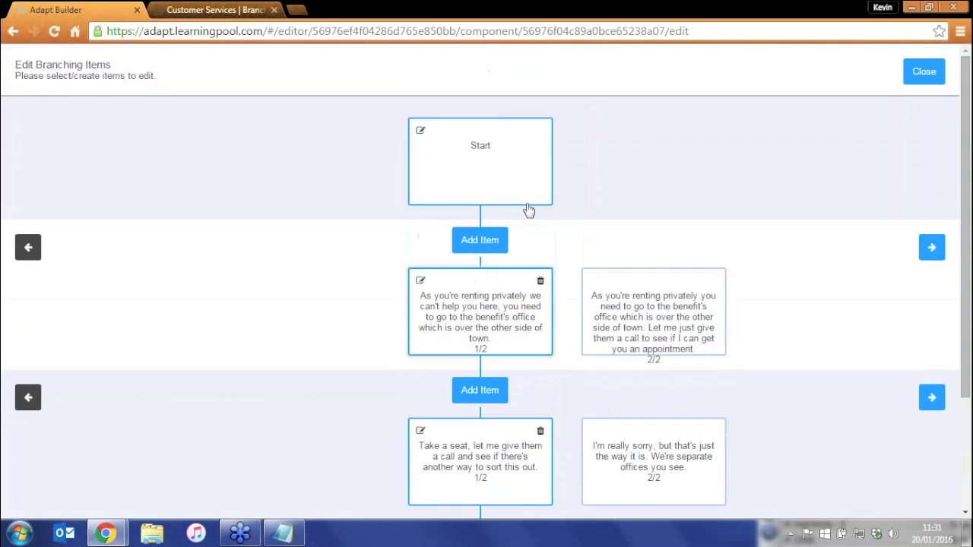
- Open the Start item for editing and examine its Item Media Graphic setting
click(421, 131)
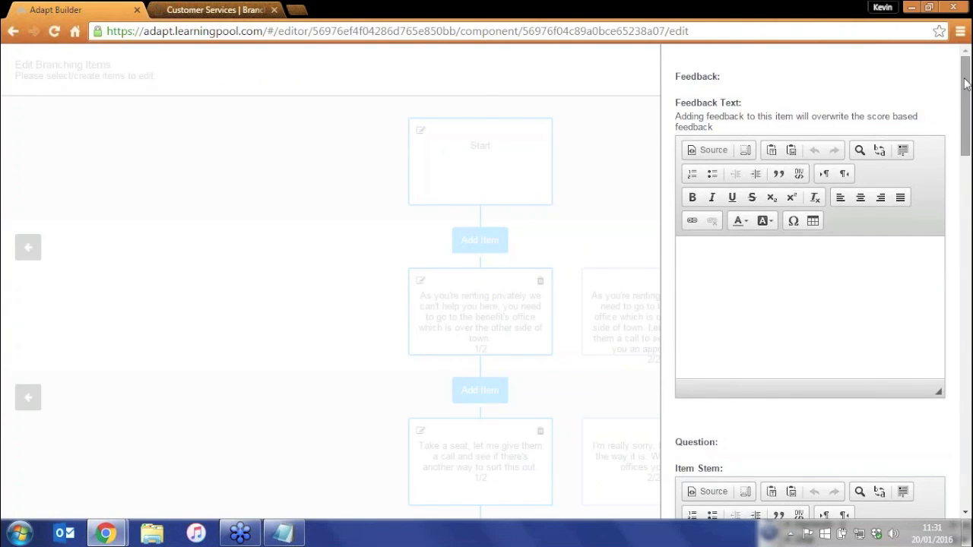
drag(966, 84, 970, 322)
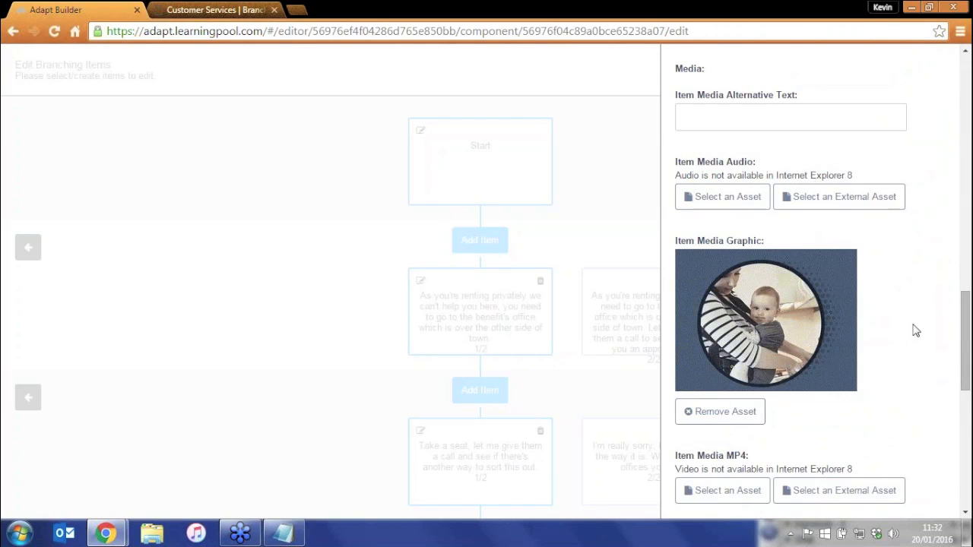
- Examine the Start item's media, wait-for-media, score, bridge, results breakdown and retry settings, and finish editing it
drag(964, 320, 964, 363)
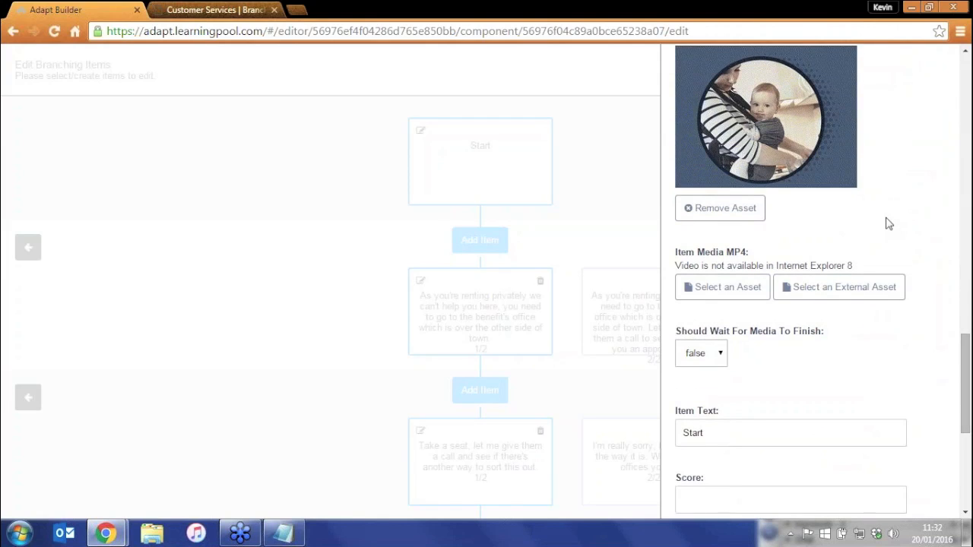
scroll(897, 209, up, 2)
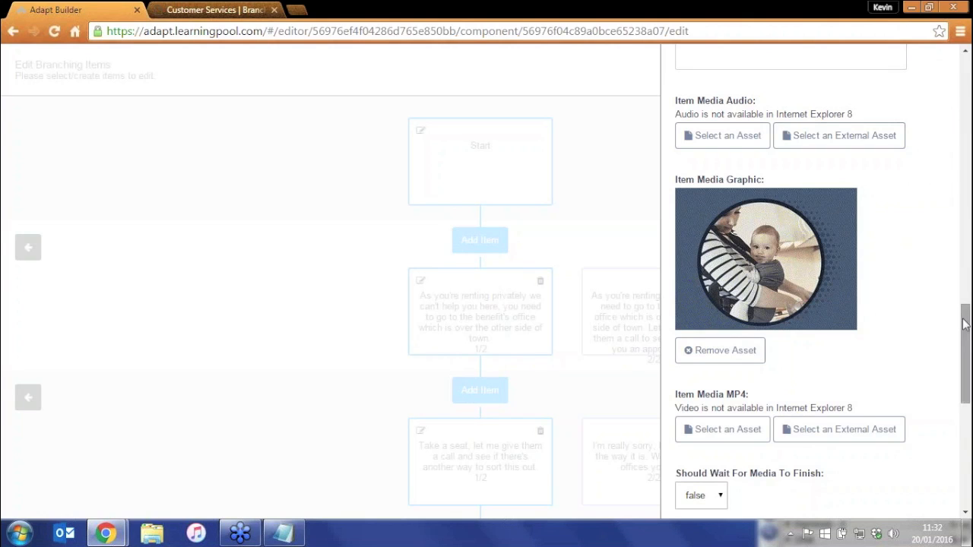
drag(964, 324, 949, 387)
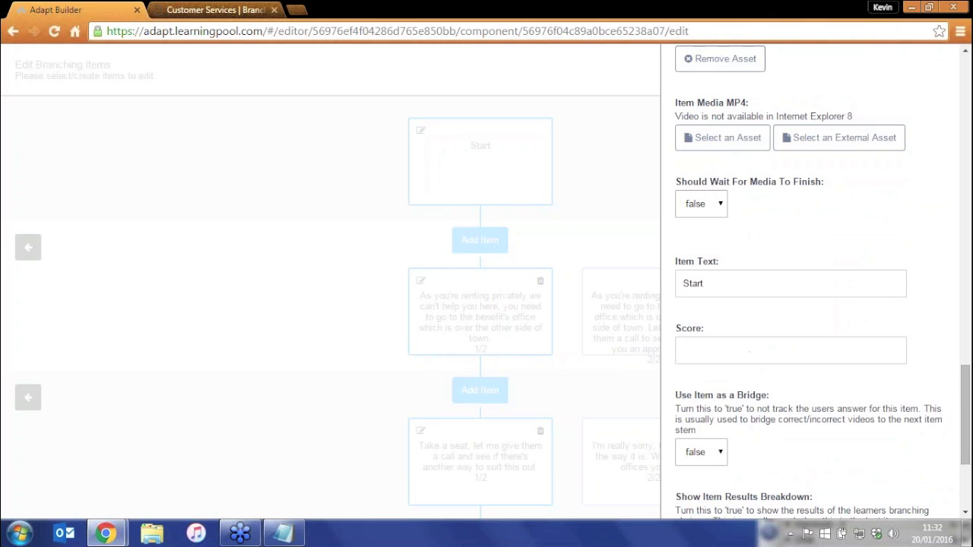
click(720, 206)
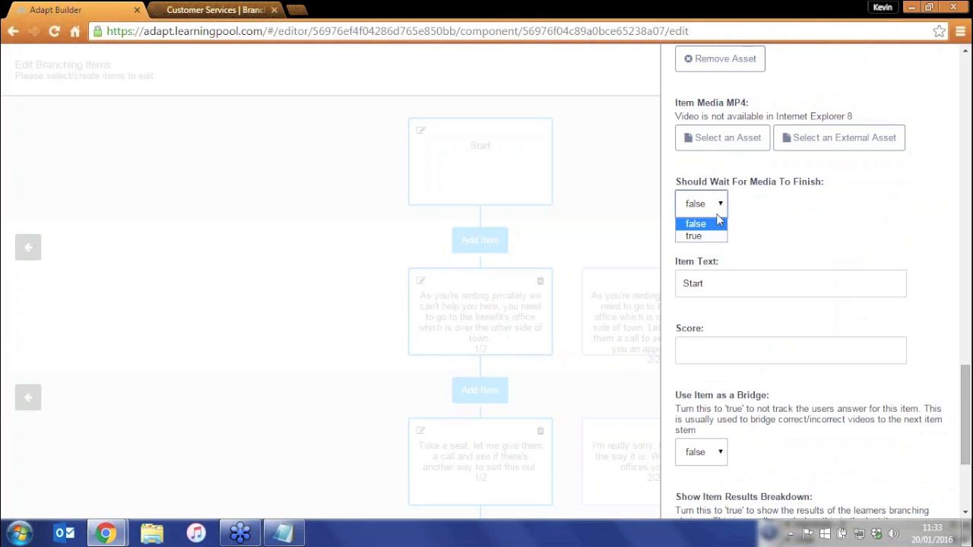
click(774, 200)
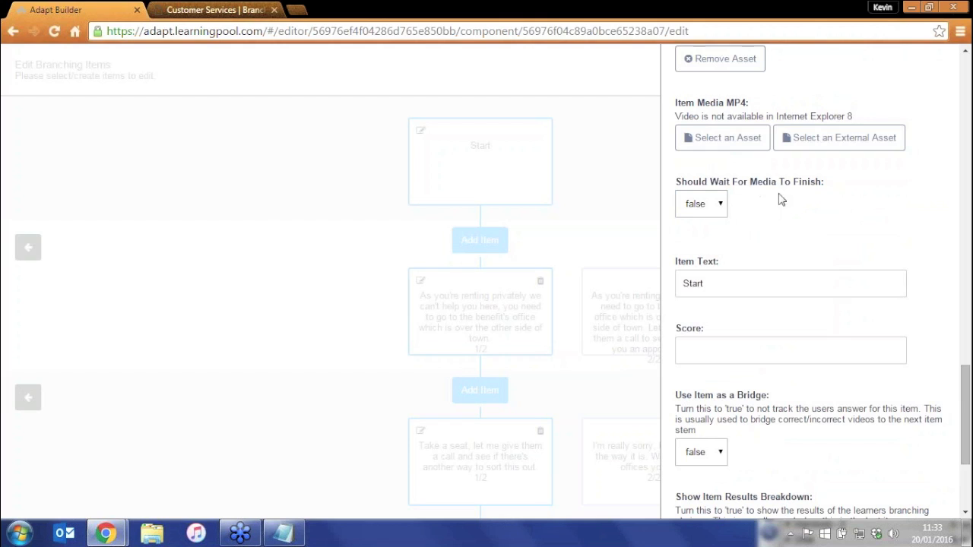
scroll(804, 209, down, 1)
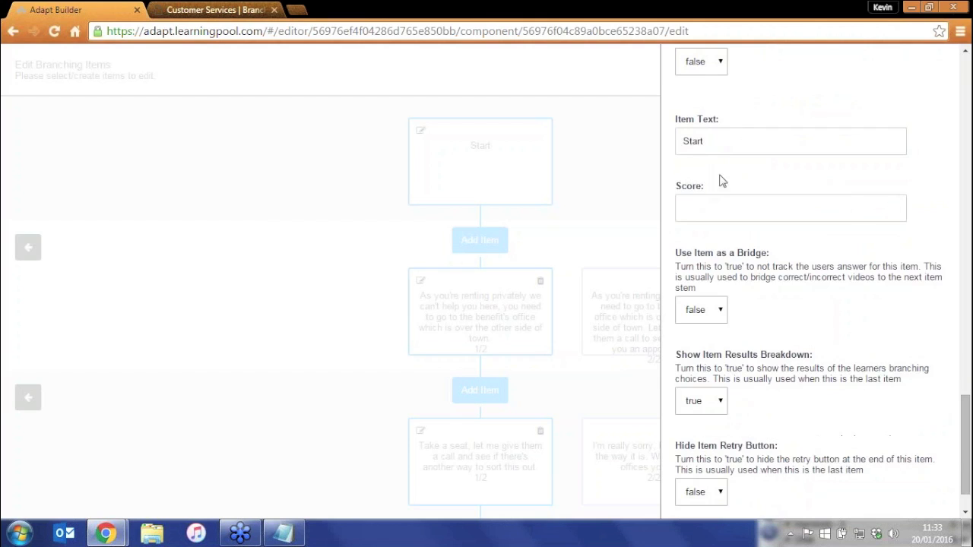
scroll(930, 213, down, 1)
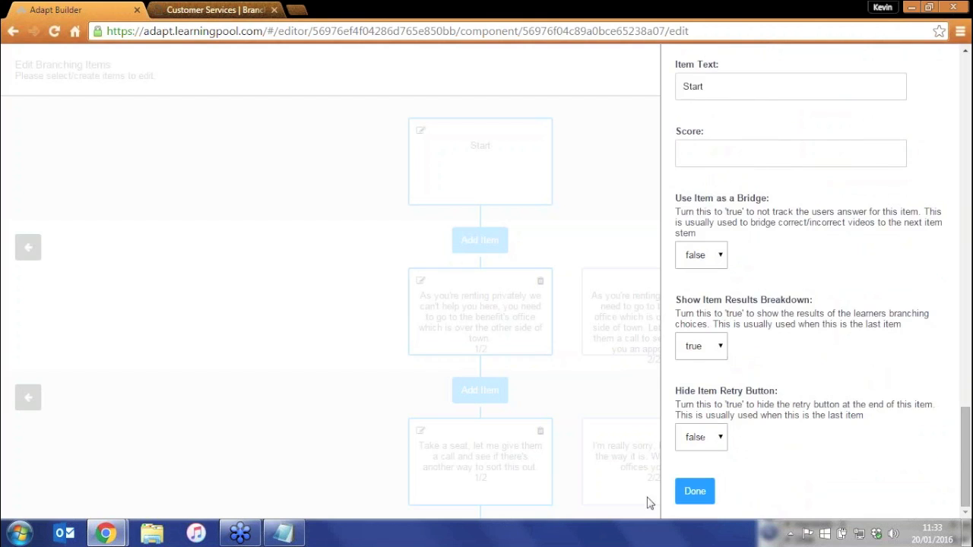
click(692, 491)
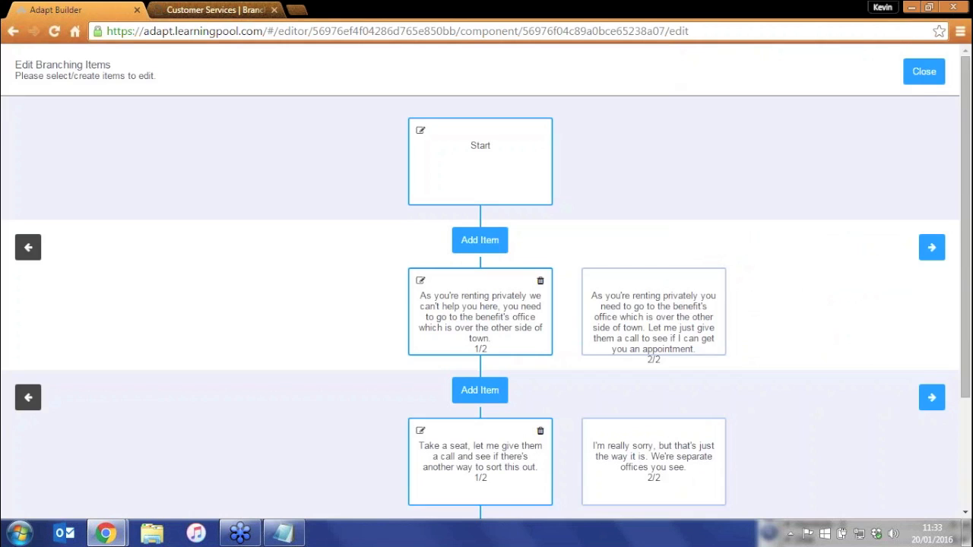
- Close the branching items, save the component, preview the course and open its scenario page
click(922, 72)
click(72, 152)
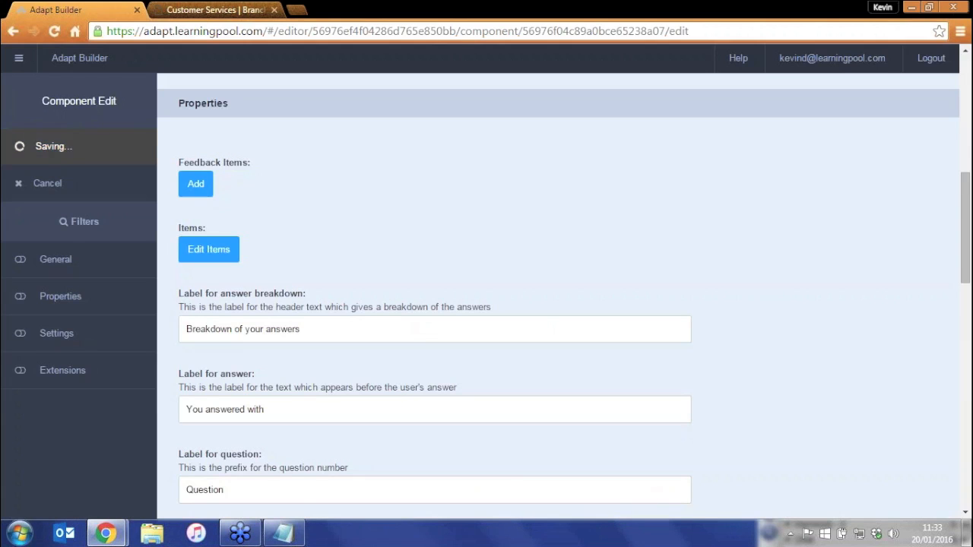
click(64, 456)
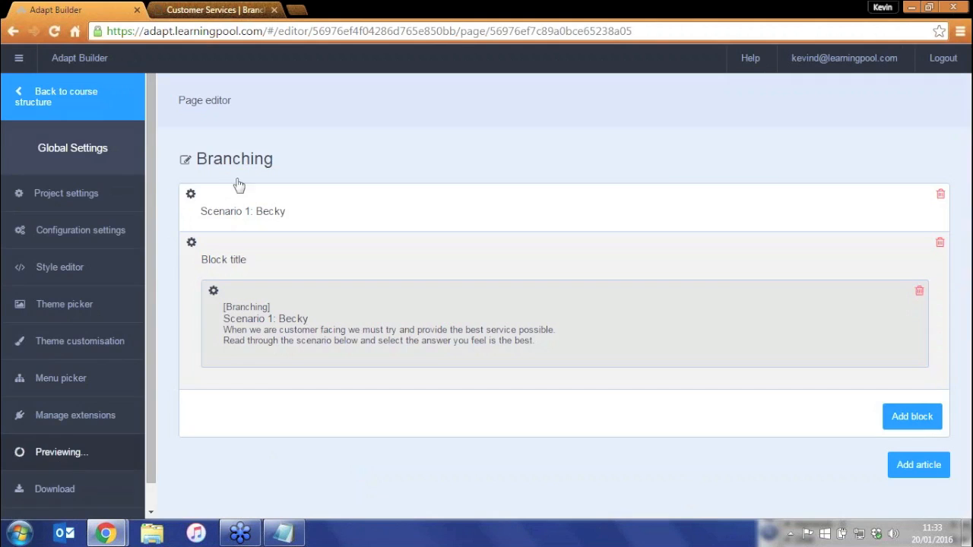
click(203, 9)
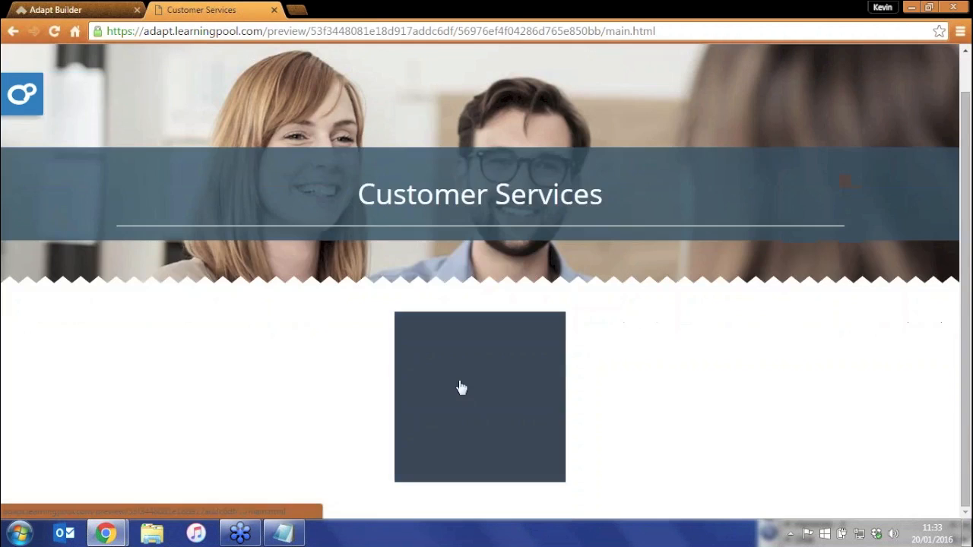
click(462, 387)
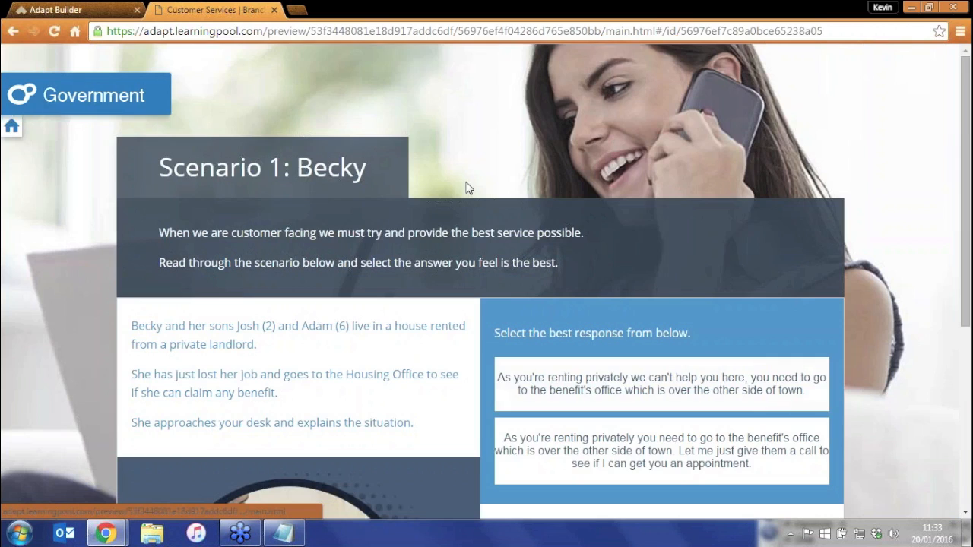
- Test the branch with "we can't help you here" followed by "I'm really sorry" in the preview, and reset the whole scenario
scroll(467, 188, down, 1)
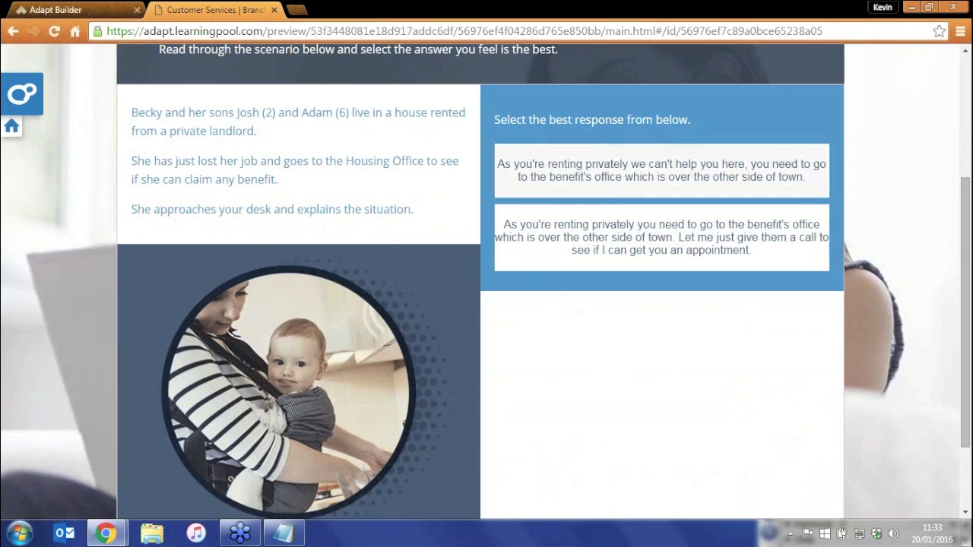
click(646, 175)
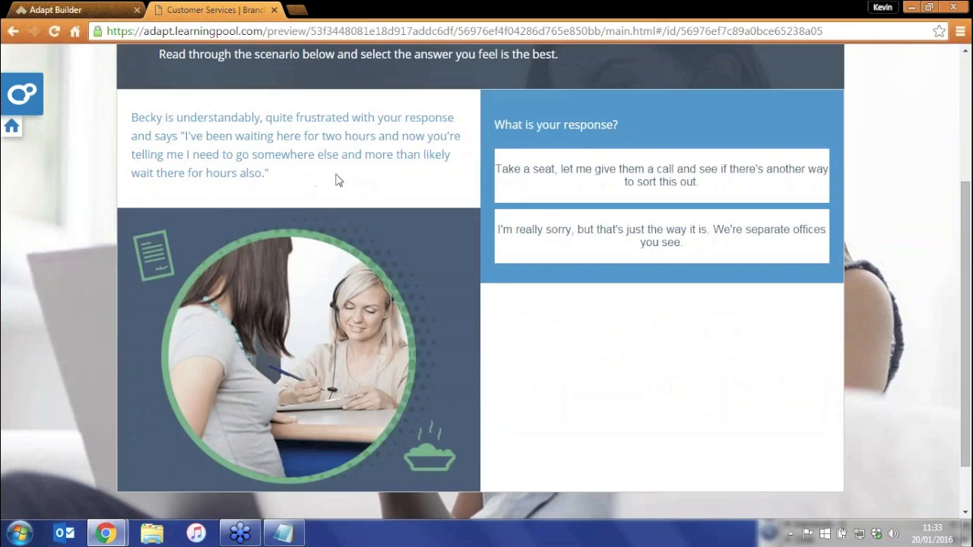
click(580, 238)
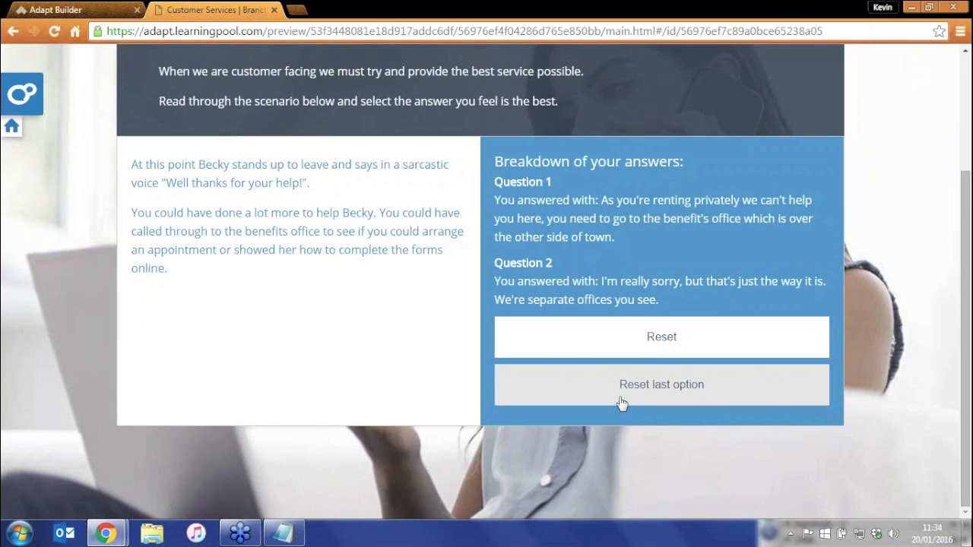
click(631, 341)
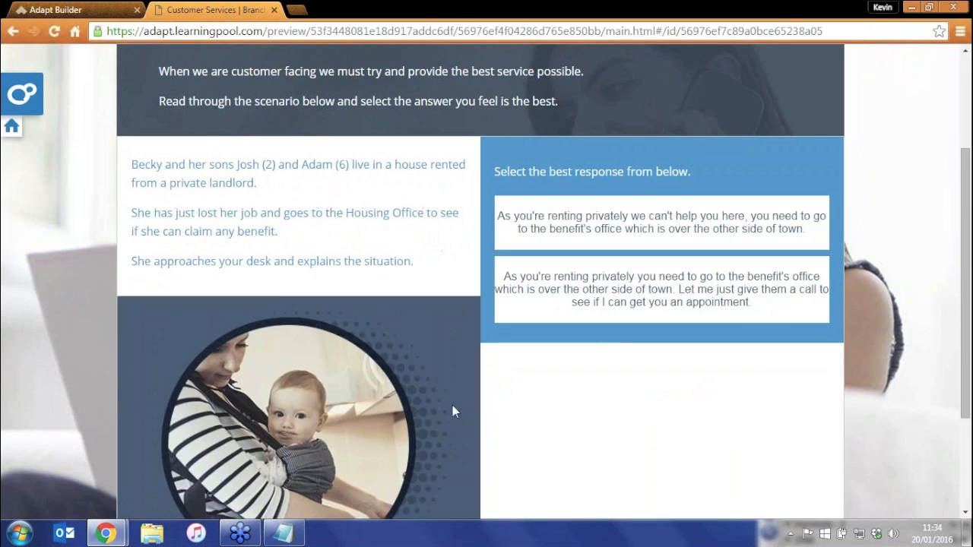
- Test the branch that calls for an appointment, books the first one tomorrow morning and answers with the town centre office or child's school
click(616, 295)
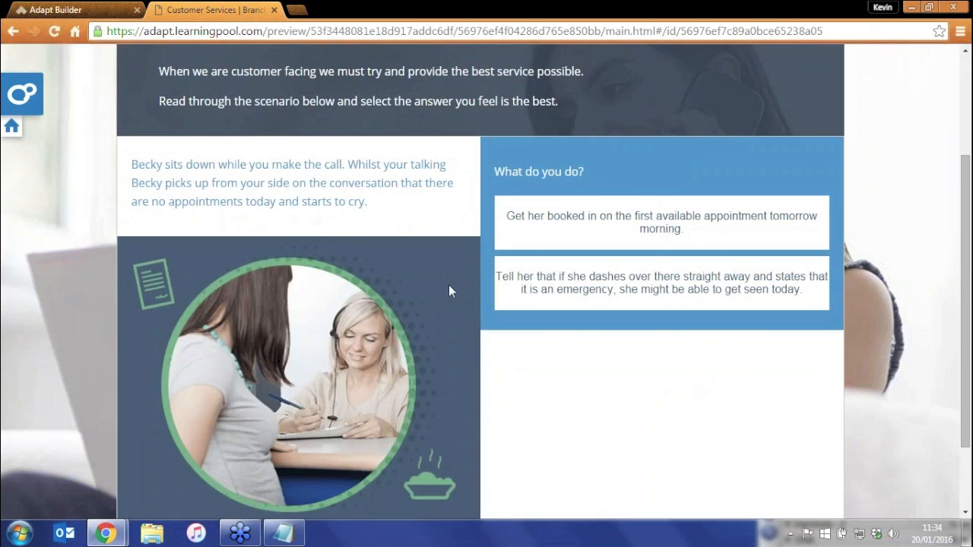
click(568, 210)
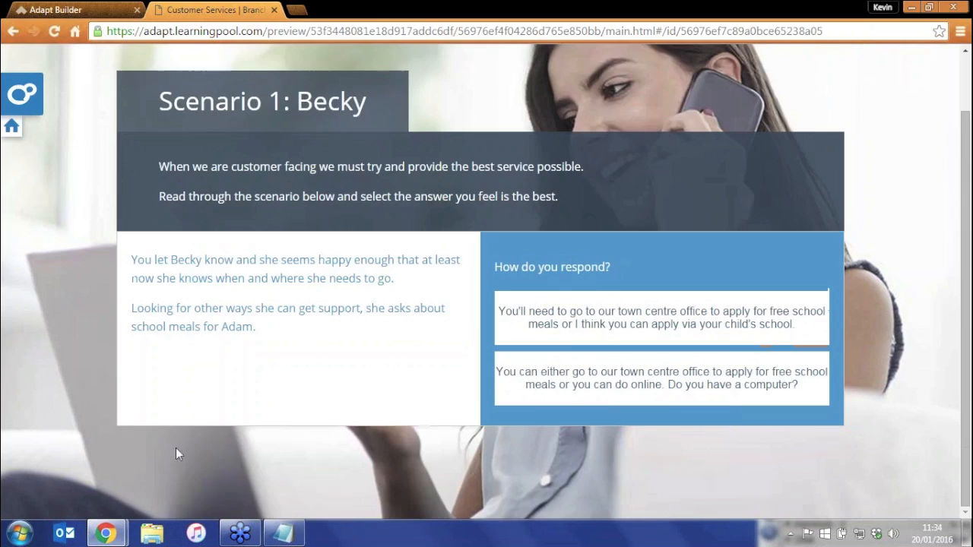
click(524, 319)
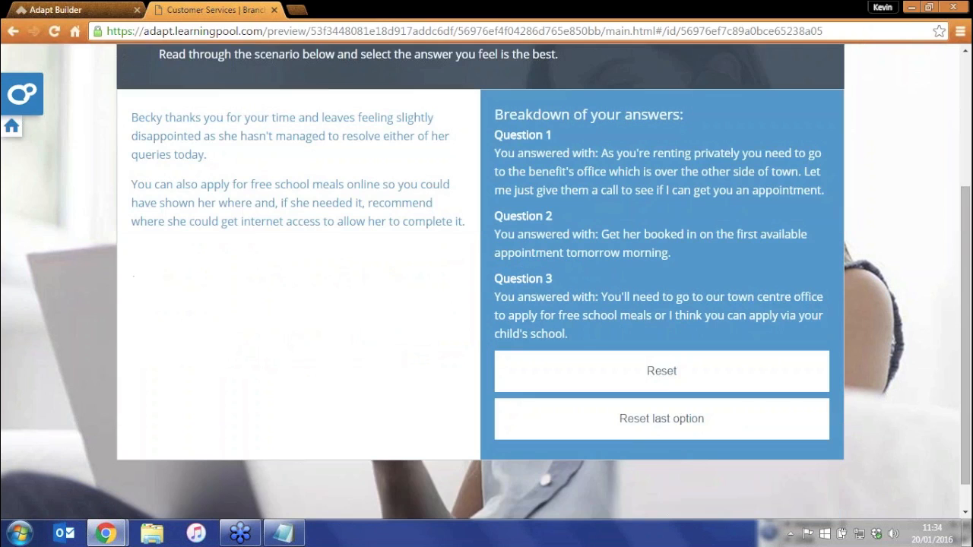
- Return to the Adapt Builder tab, reopen the Scenario 1 component's branching items and show the responses beneath "Take a seat"
click(57, 10)
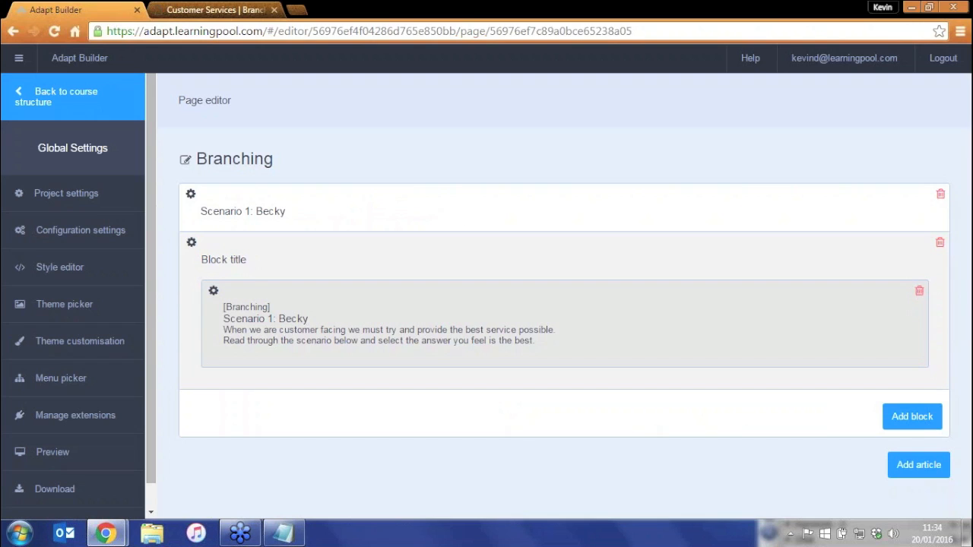
click(209, 9)
click(72, 8)
double_click(623, 310)
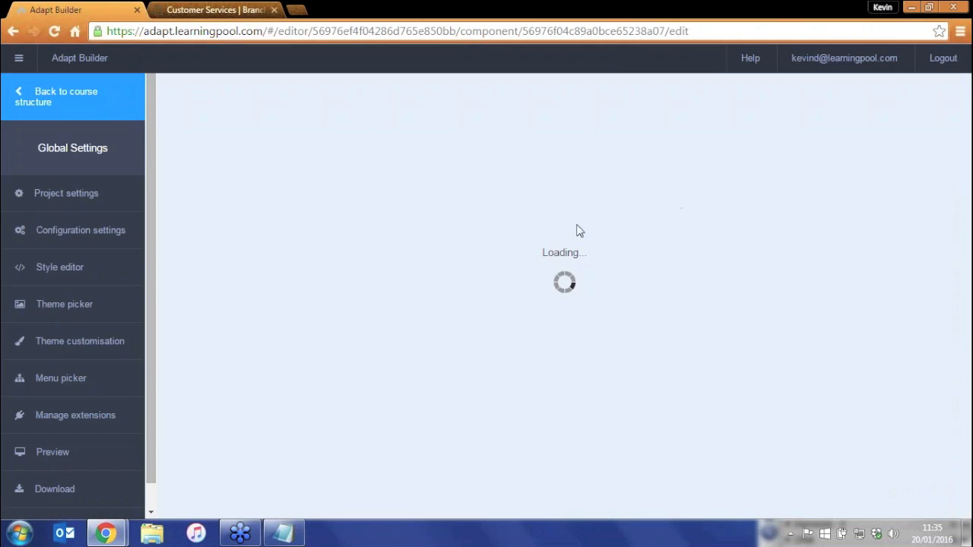
scroll(342, 342, down, 4)
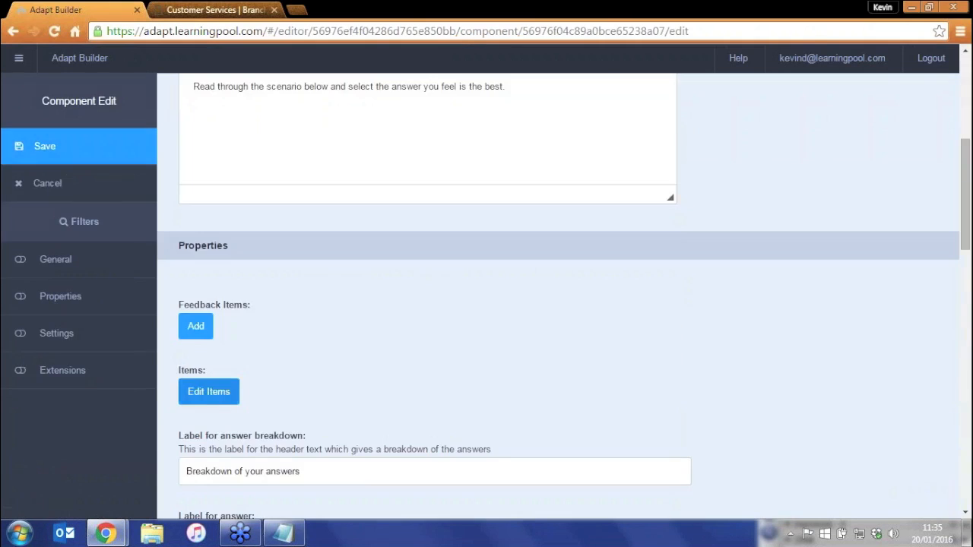
click(209, 393)
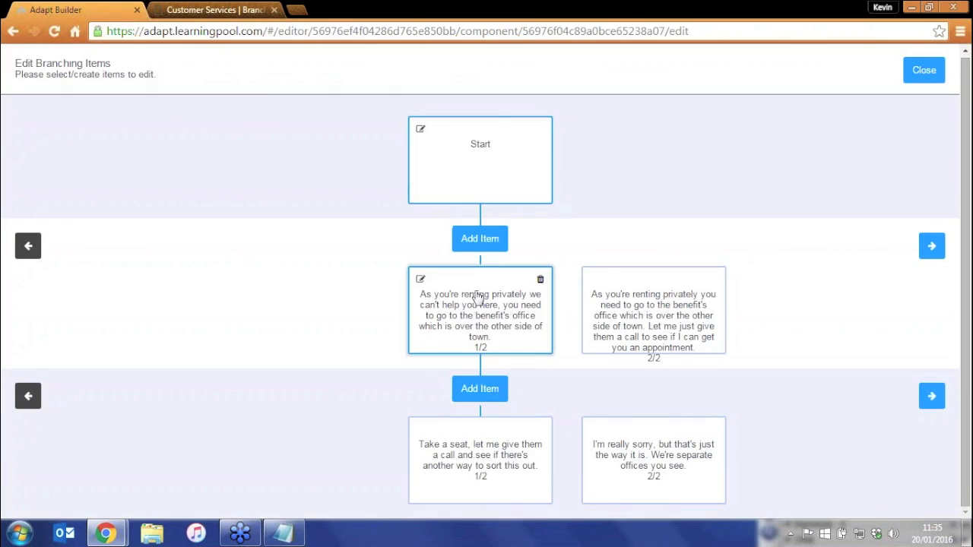
click(481, 473)
scroll(456, 289, down, 2)
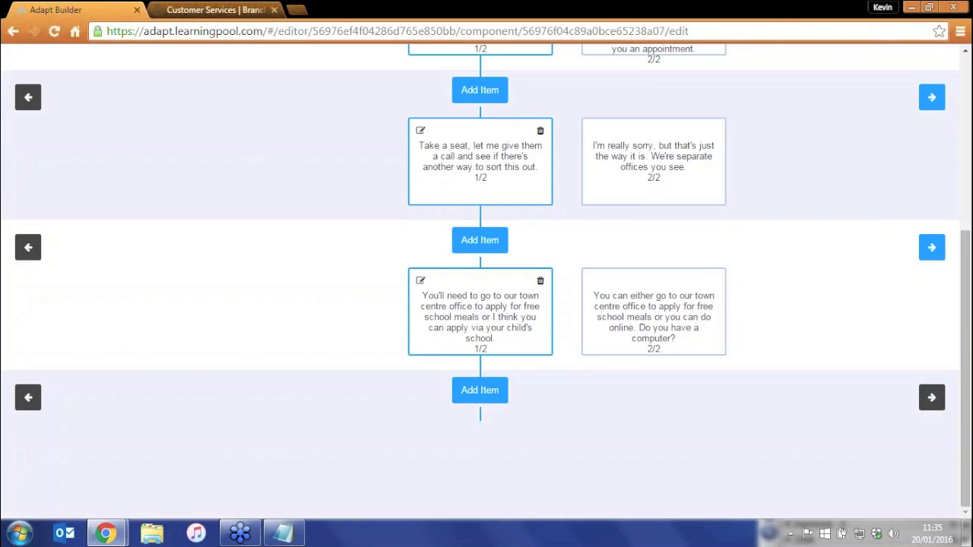
- Examine the feedback text, score and results settings of the first school meals response, and finish editing it
click(420, 281)
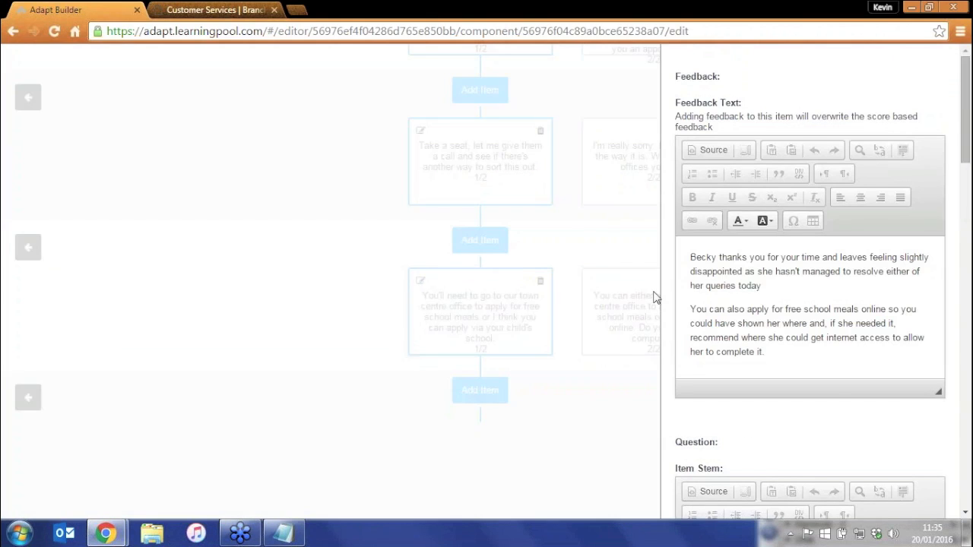
drag(966, 103, 968, 105)
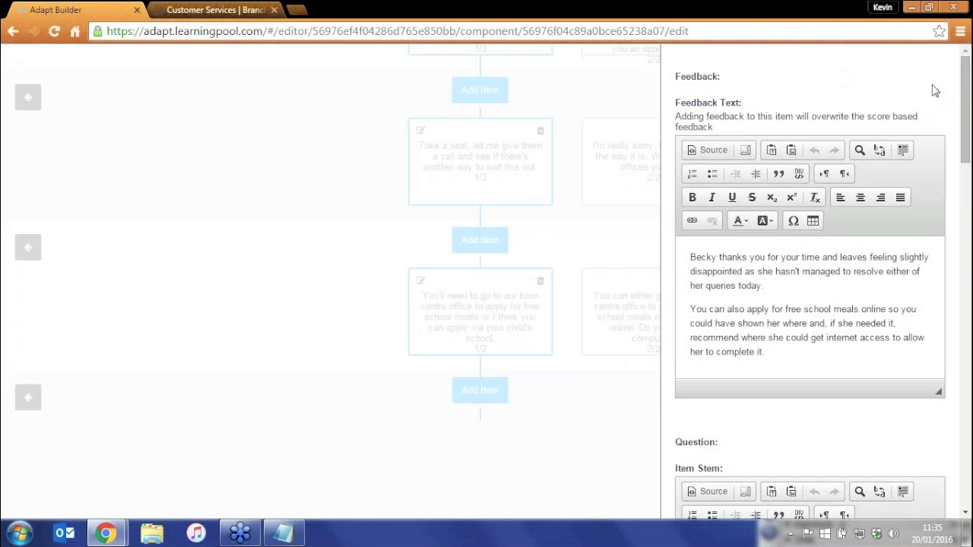
scroll(948, 196, down, 9)
scroll(802, 267, down, 7)
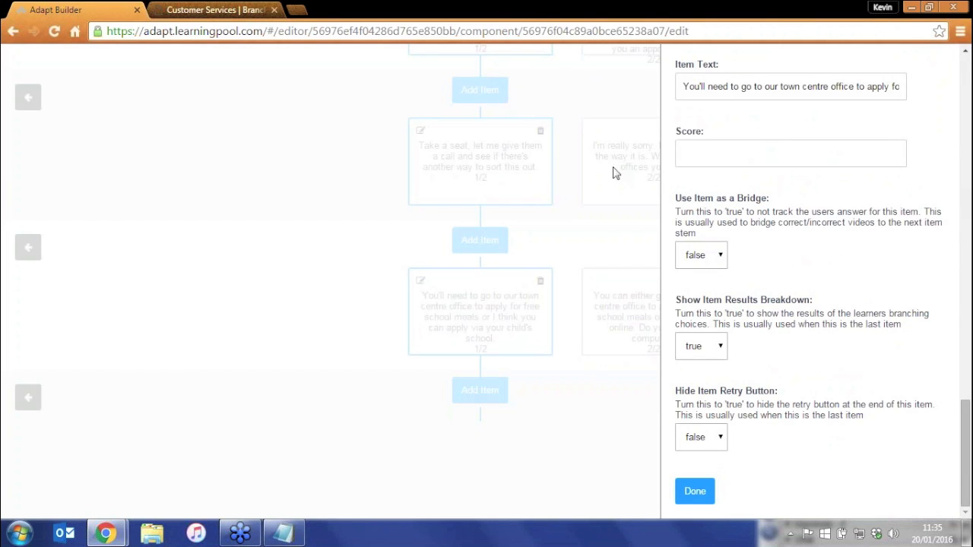
click(689, 494)
scroll(875, 82, up, 5)
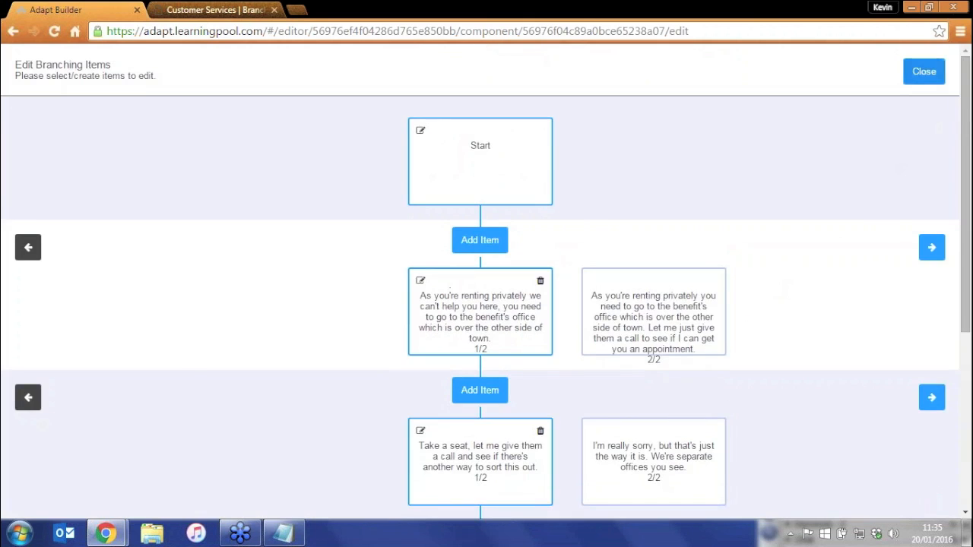
- Close the branching items, examine the media, feedback text and score range fields of a new feedback item, and cancel it
click(932, 66)
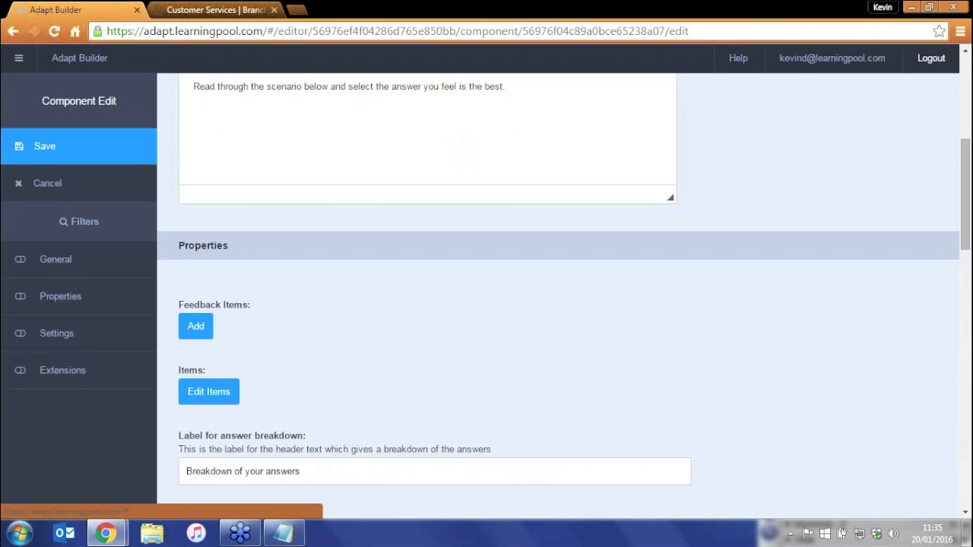
click(199, 332)
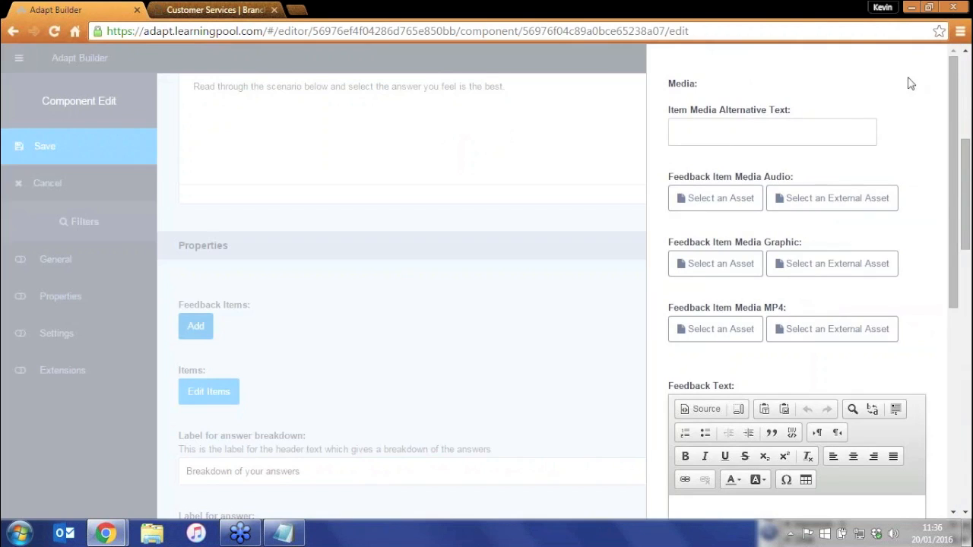
scroll(908, 126, down, 3)
scroll(908, 143, down, 2)
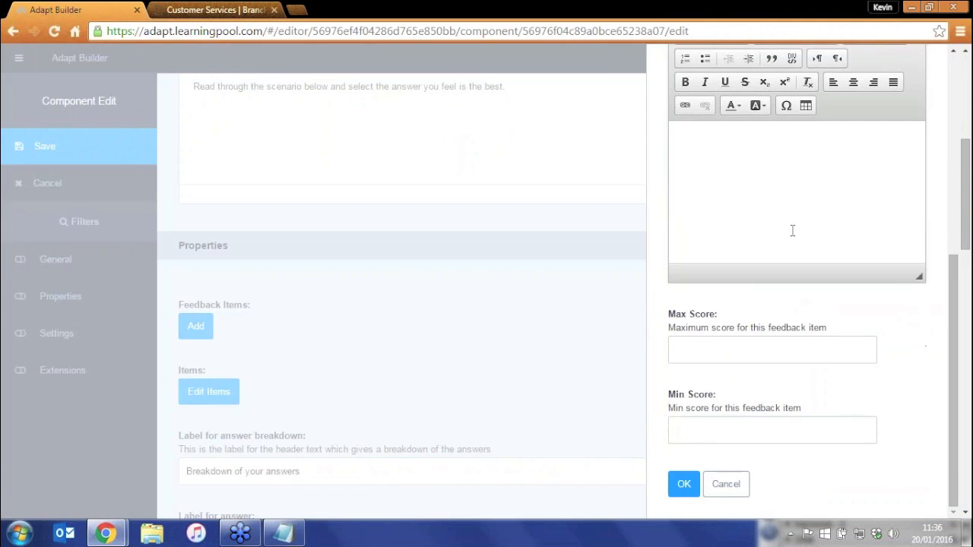
scroll(773, 259, down, 2)
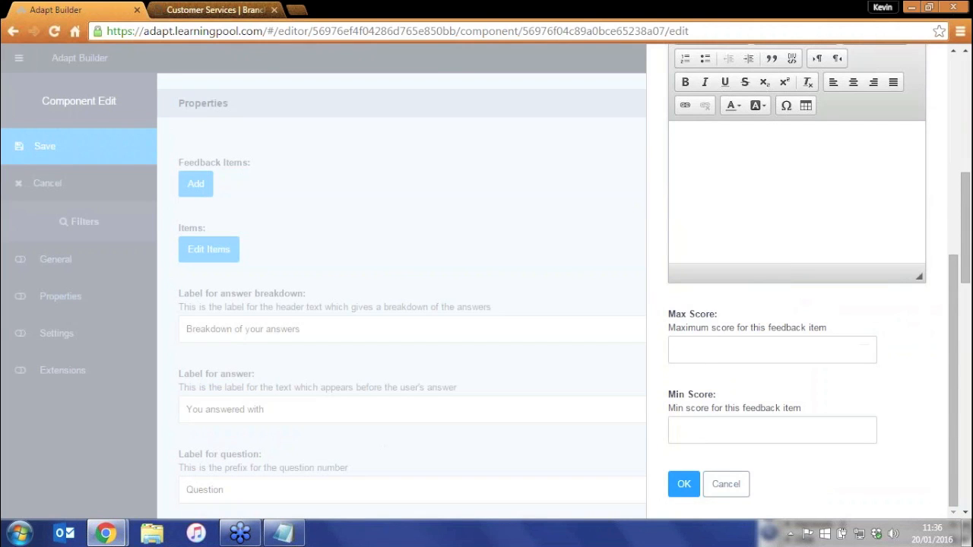
scroll(791, 279, up, 1)
click(754, 274)
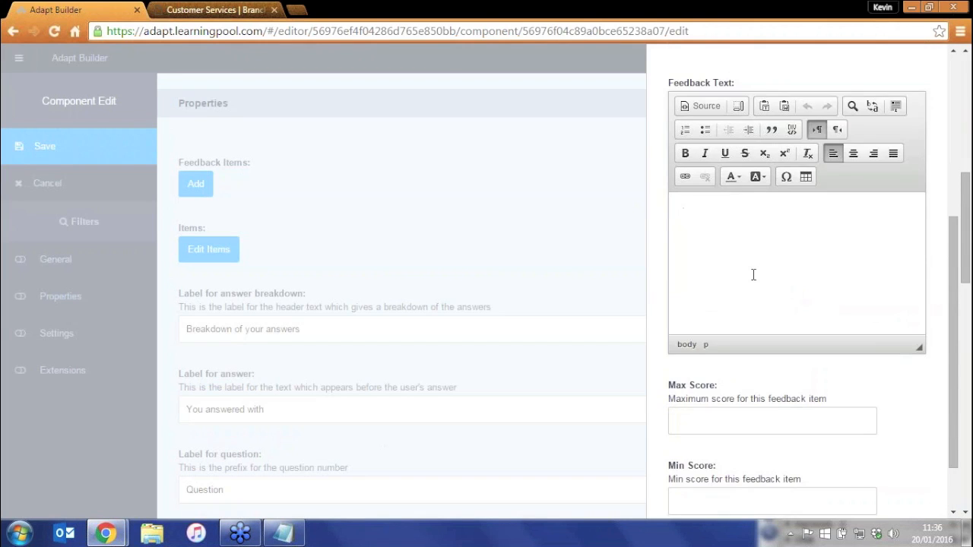
scroll(753, 275, up, 1)
scroll(758, 326, up, 3)
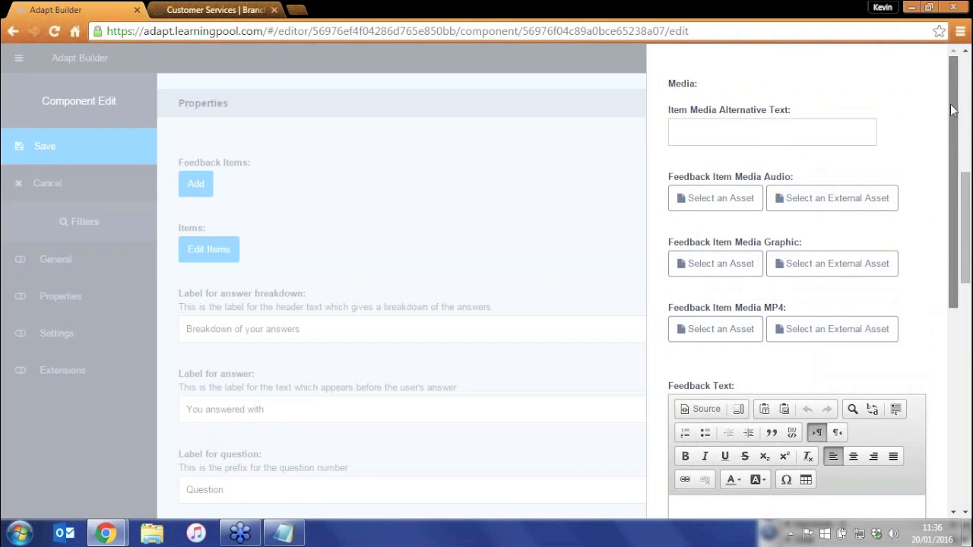
drag(953, 110, 954, 304)
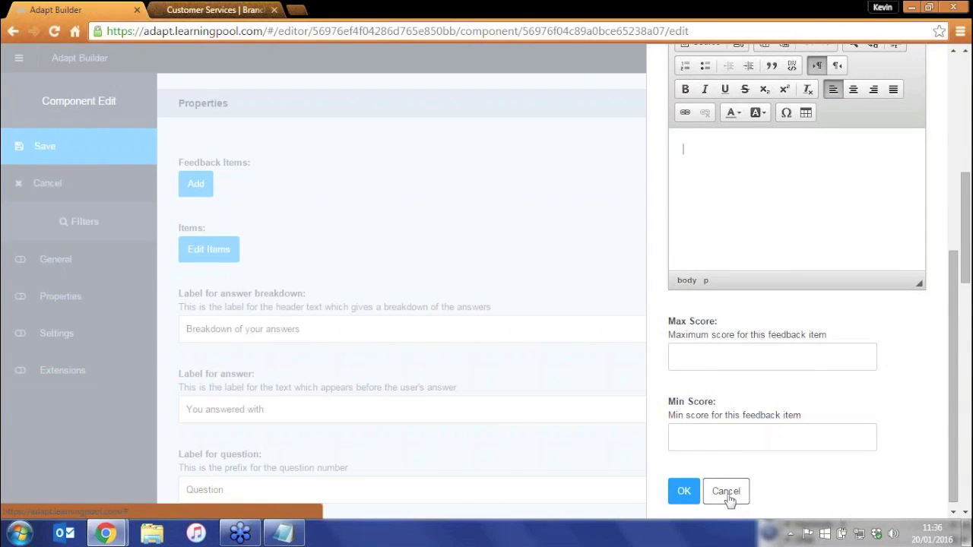
click(727, 492)
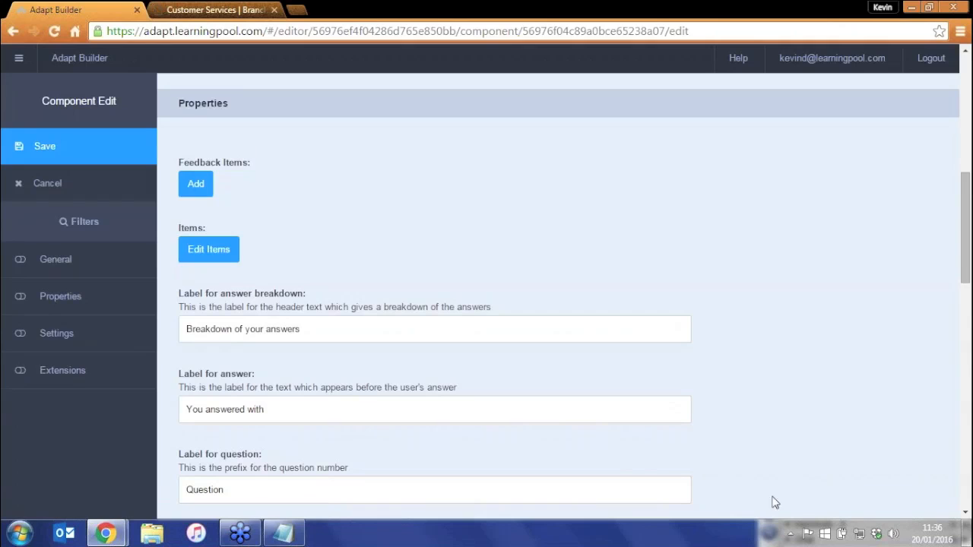
- Reopen the component's branching items and show the responses beneath "Take a seat"
click(217, 253)
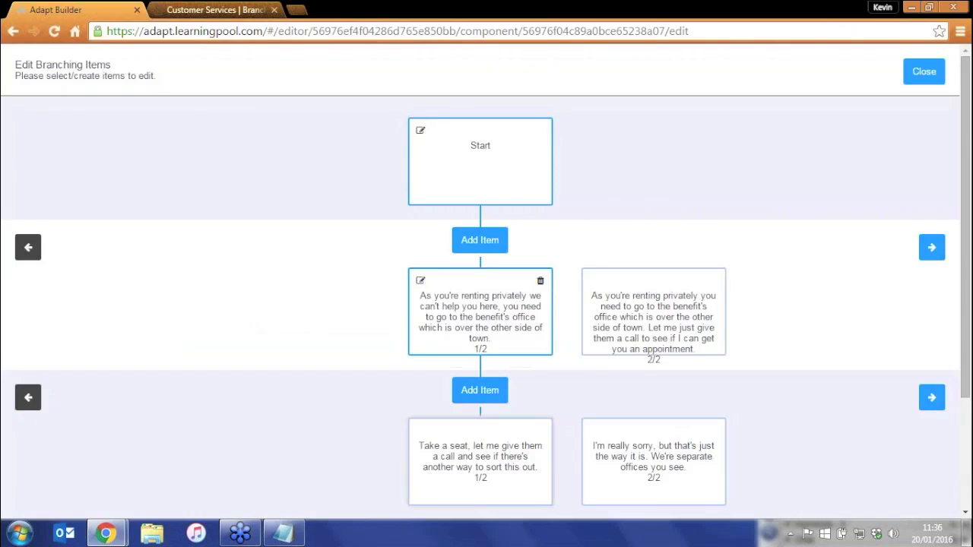
click(478, 456)
click(478, 457)
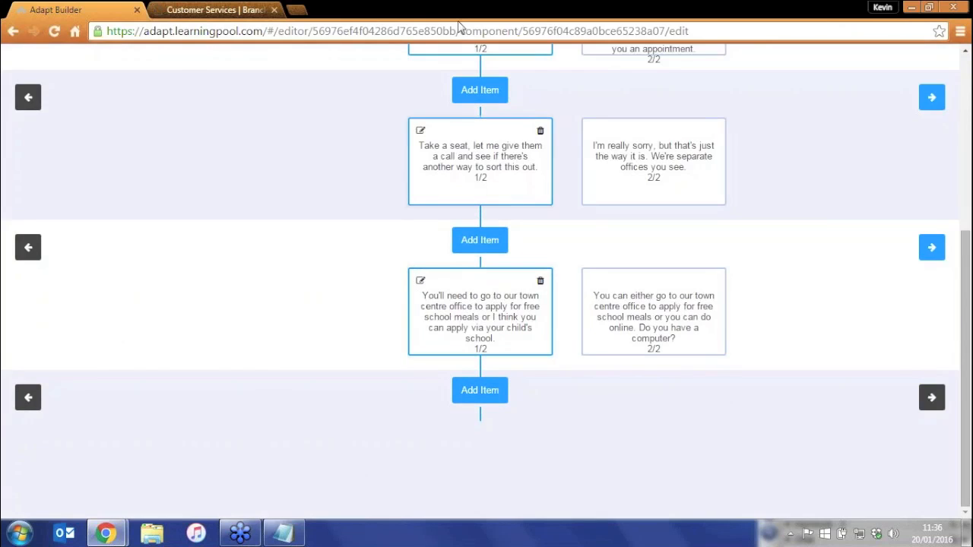
scroll(468, 55, up, 3)
scroll(480, 282, down, 3)
- Open the town centre office response for editing and examine its feedback, media and bridge settings
click(422, 282)
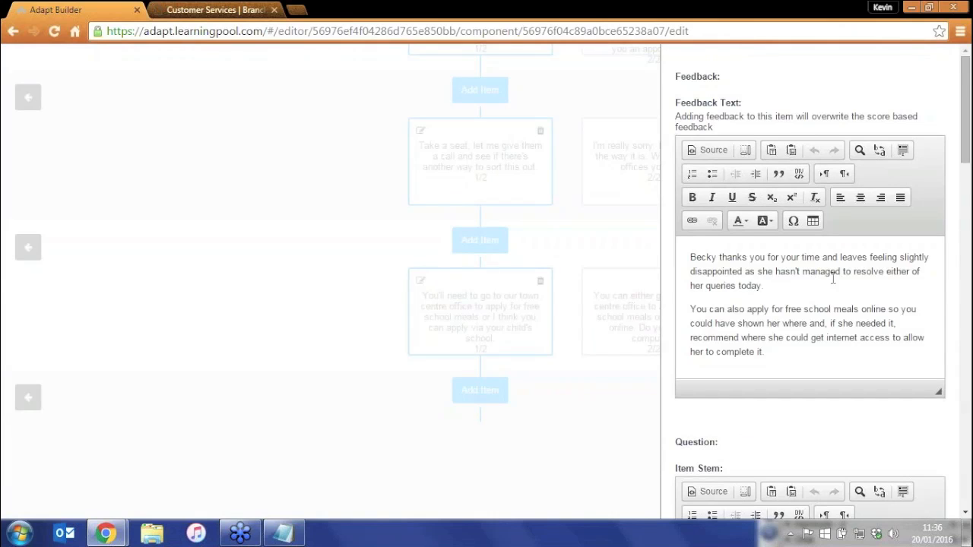
scroll(833, 277, down, 1)
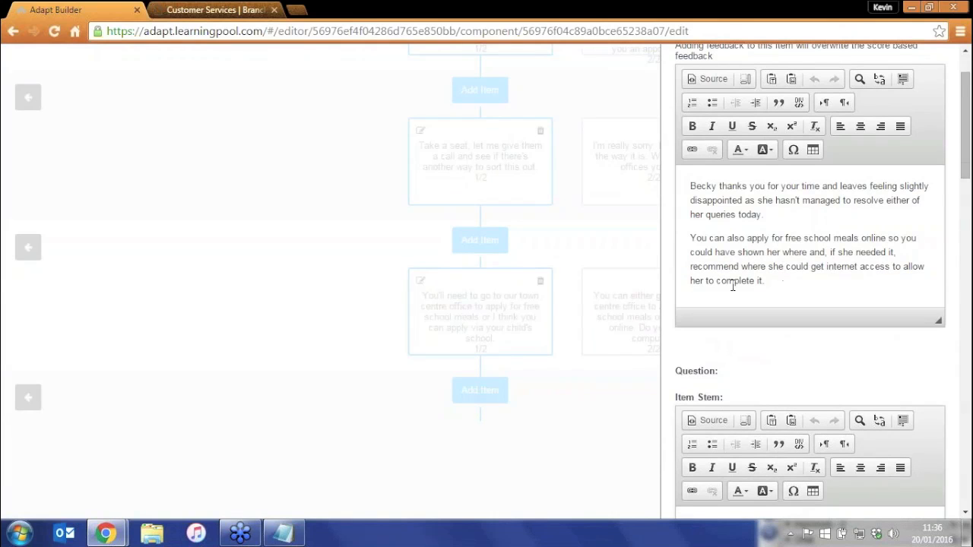
scroll(733, 285, down, 10)
scroll(794, 249, down, 6)
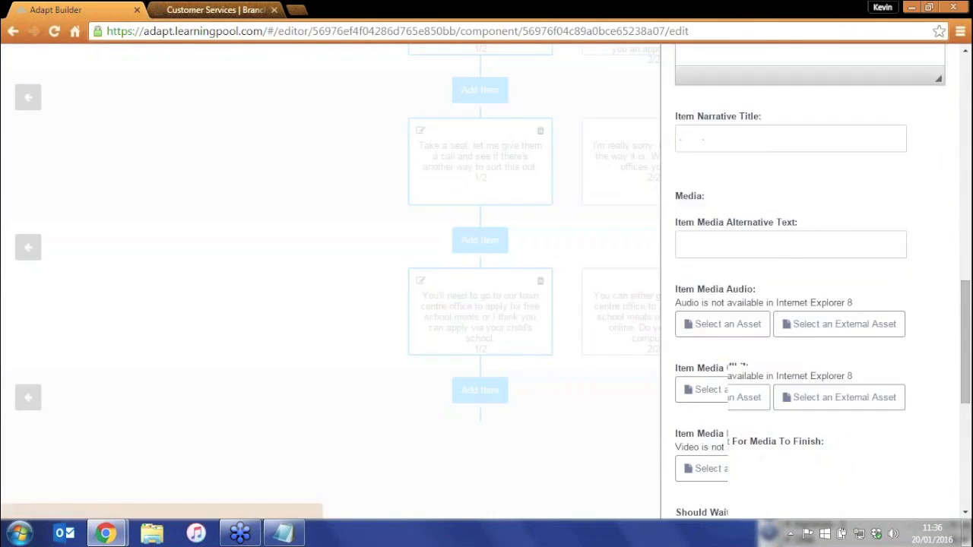
scroll(794, 249, down, 4)
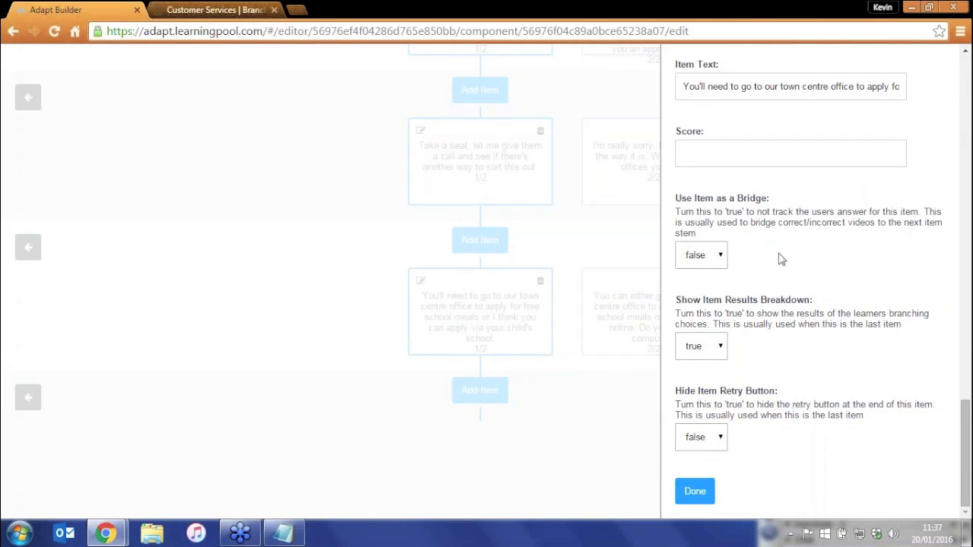
click(707, 258)
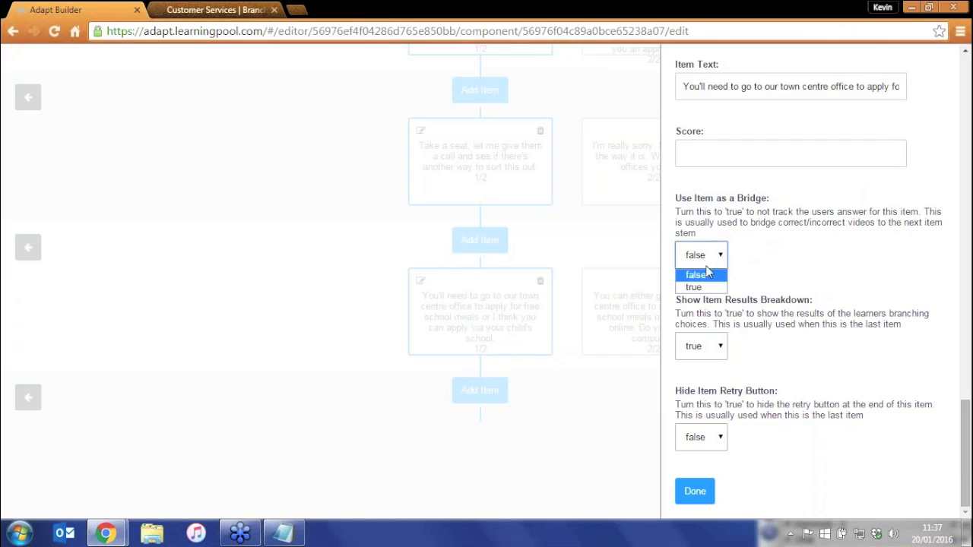
click(794, 247)
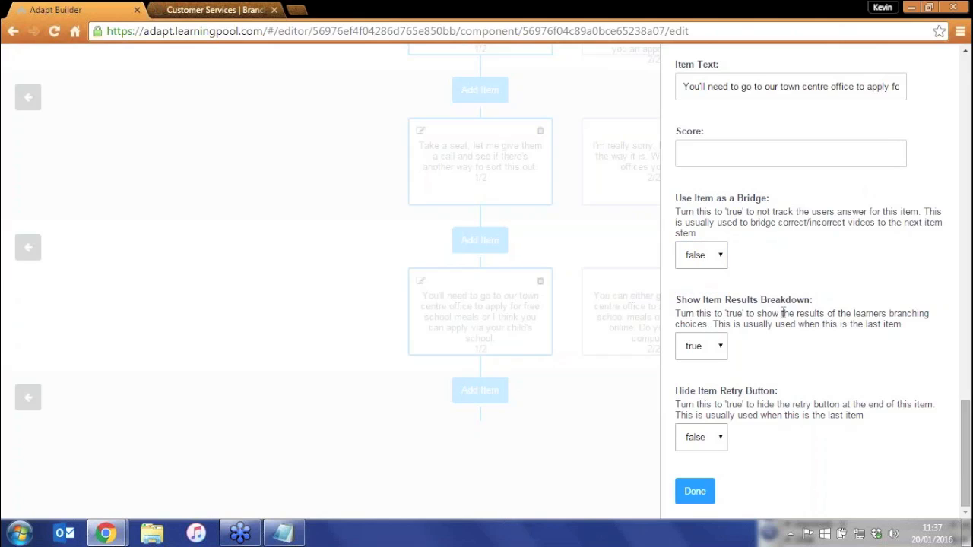
- Compare the response's results breakdown and retry settings with the end screen in the Customer Services preview, and reset the whole scenario
click(216, 9)
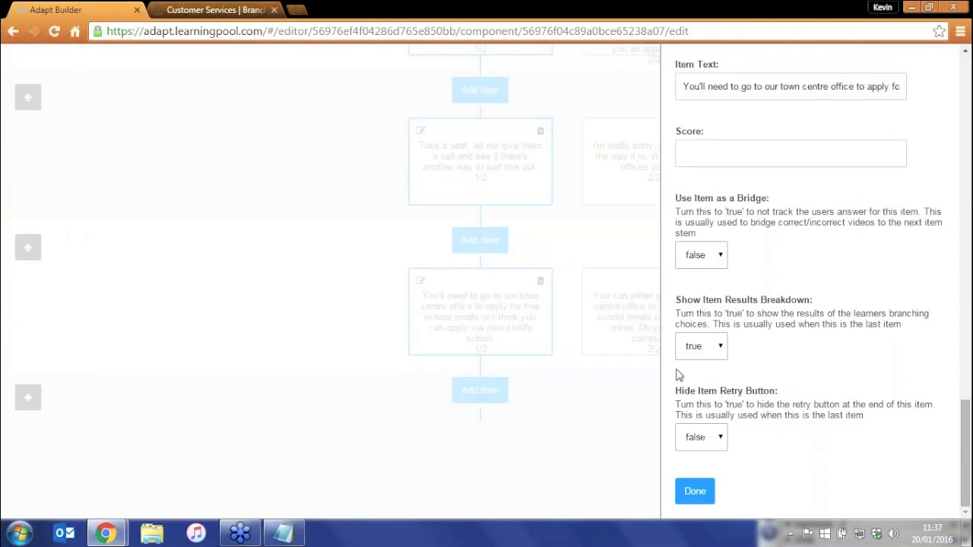
click(76, 10)
click(209, 11)
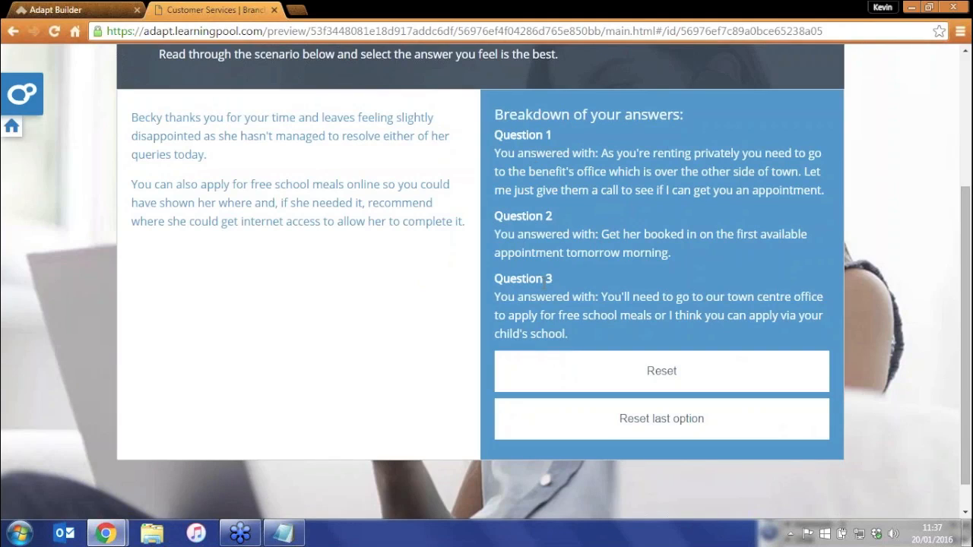
click(83, 10)
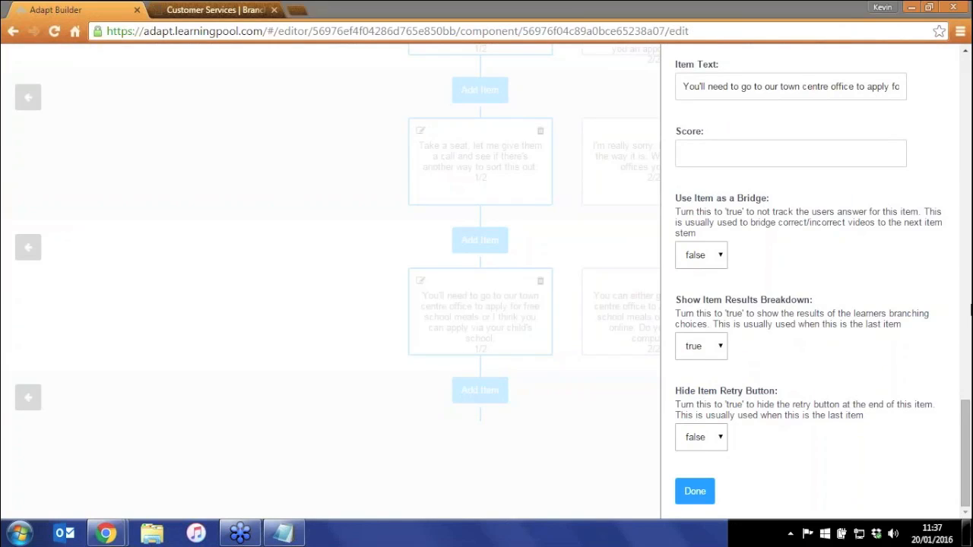
click(185, 11)
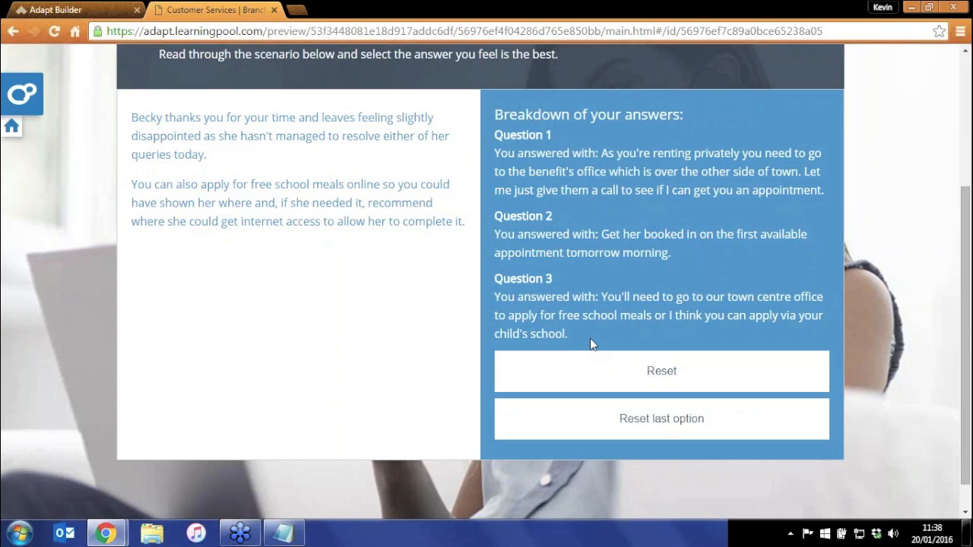
click(57, 9)
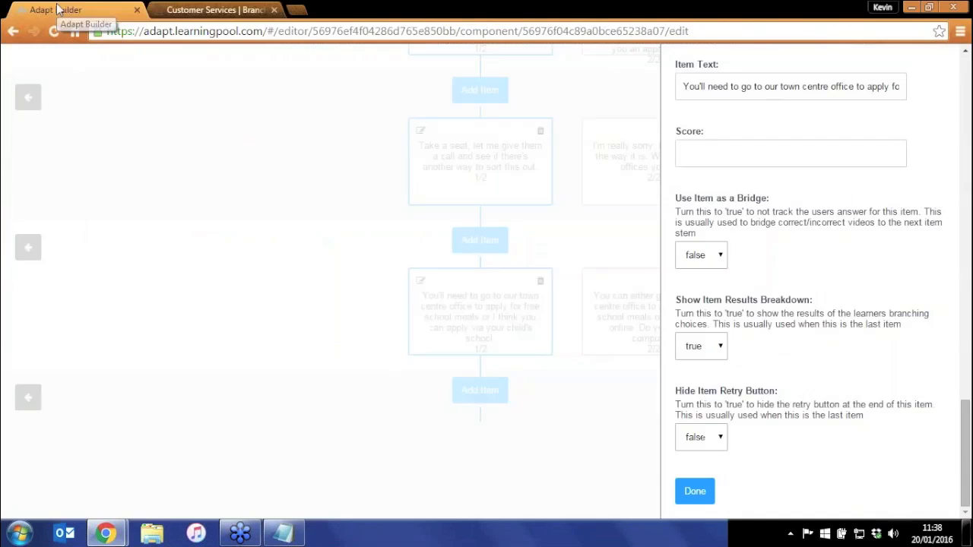
click(202, 10)
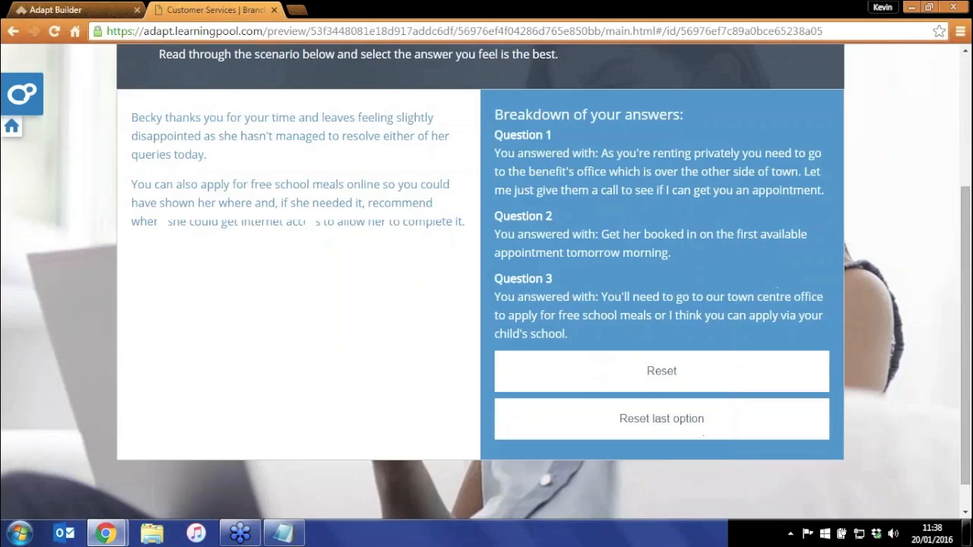
click(630, 378)
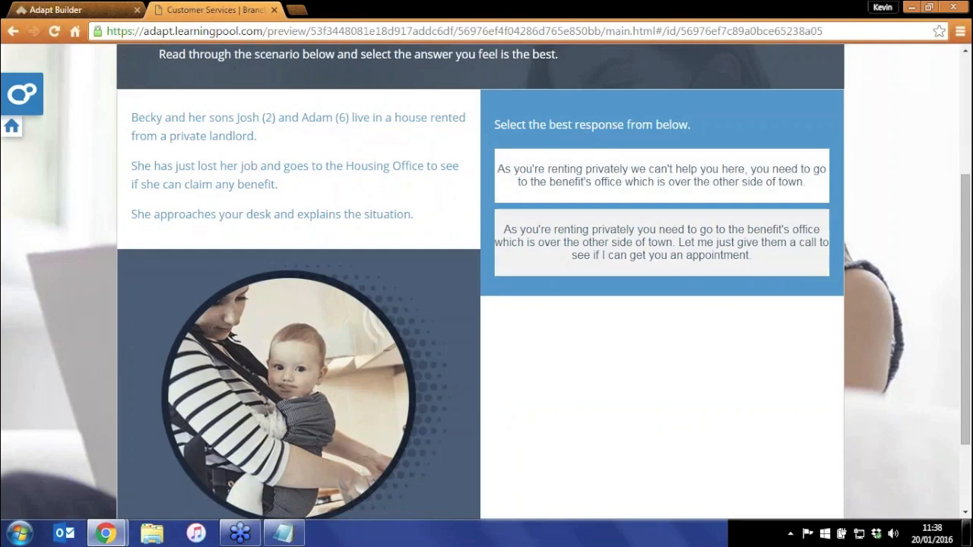
- Return to the Adapt Builder tab, finish editing the school meals response and close the branching items
click(73, 9)
click(695, 491)
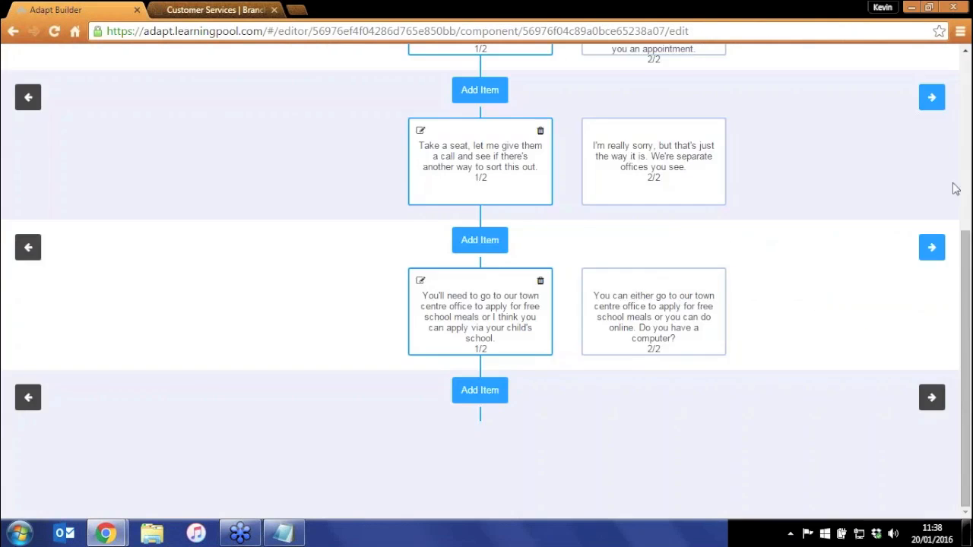
scroll(956, 189, up, 4)
click(926, 72)
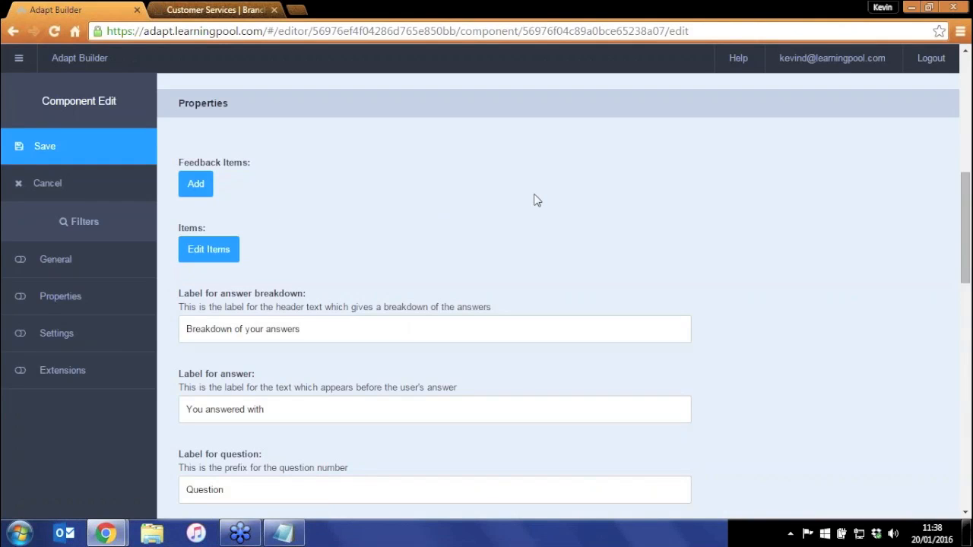
- Examine the component's label and display properties, comparing them with the scenario layout in the preview tab
scroll(534, 200, down, 2)
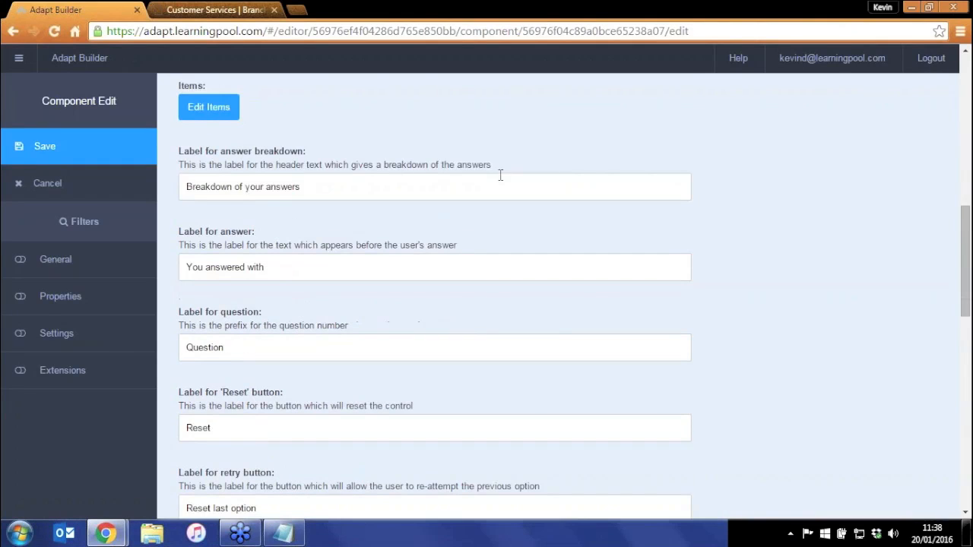
scroll(509, 178, down, 7)
scroll(259, 122, up, 1)
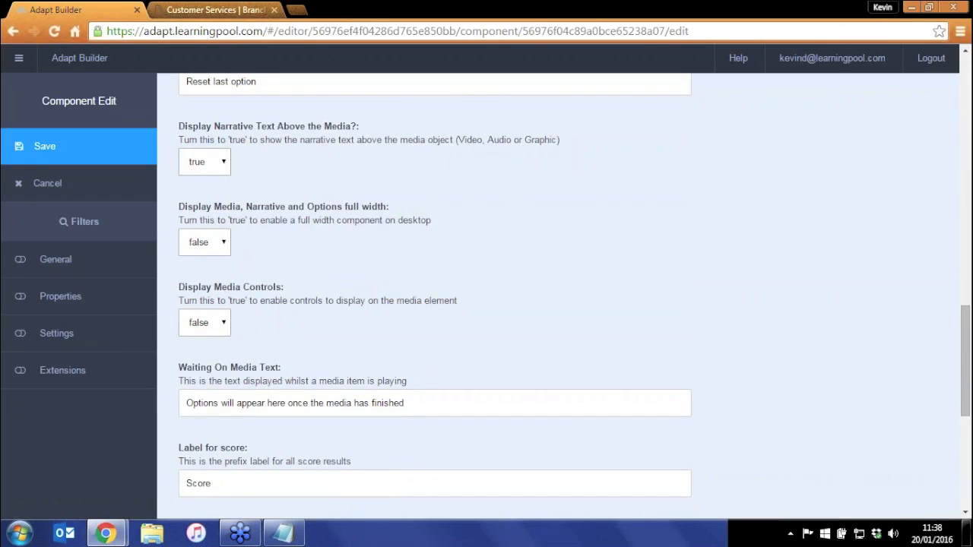
click(217, 9)
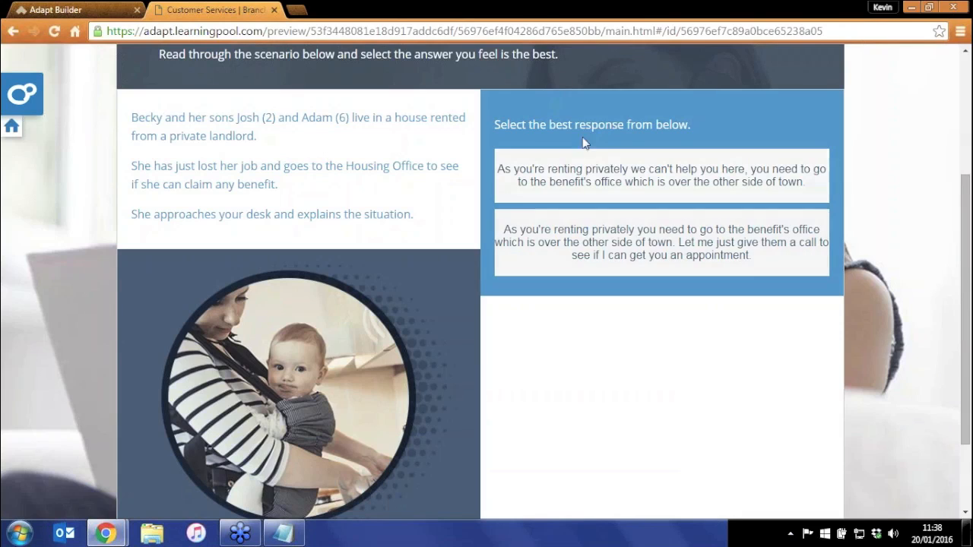
click(56, 9)
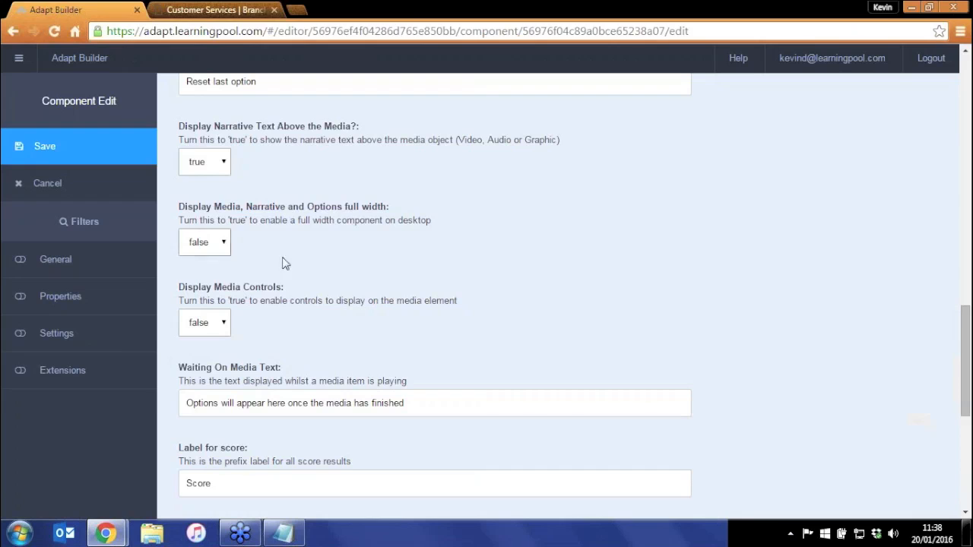
- Set "Display Media, Narrative and Options full width" to true and save the component
click(212, 248)
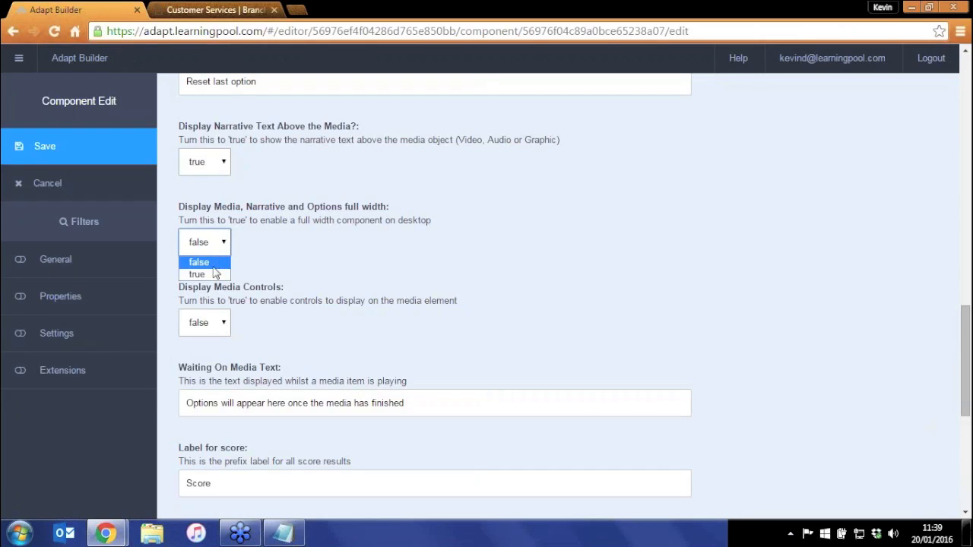
click(211, 276)
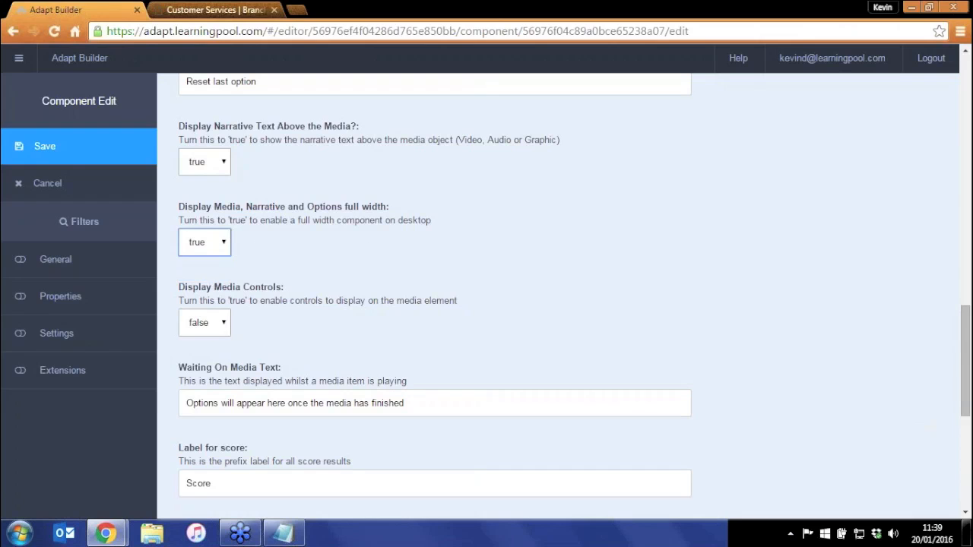
click(43, 151)
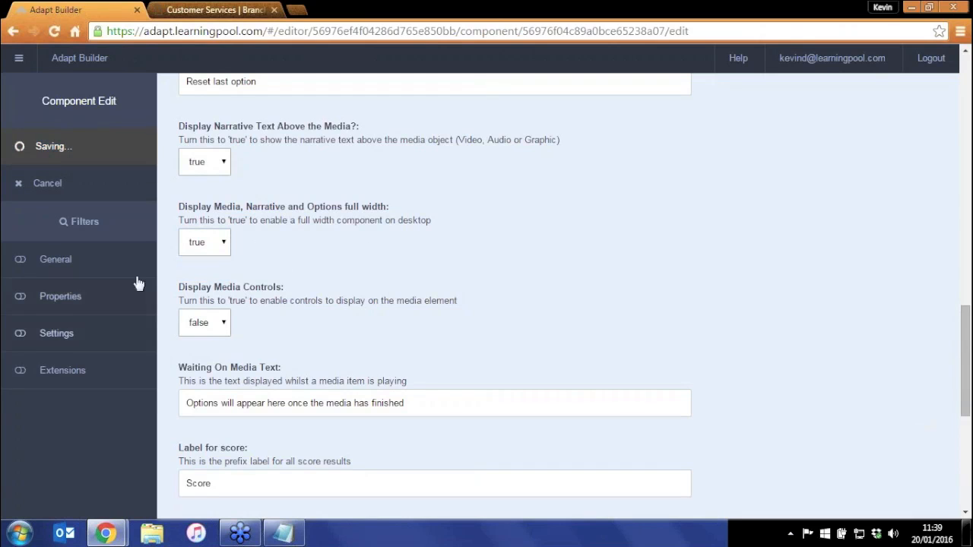
- Generate a new preview of the course and inspect the full-width narrative and image of Scenario 1: Becky
click(67, 454)
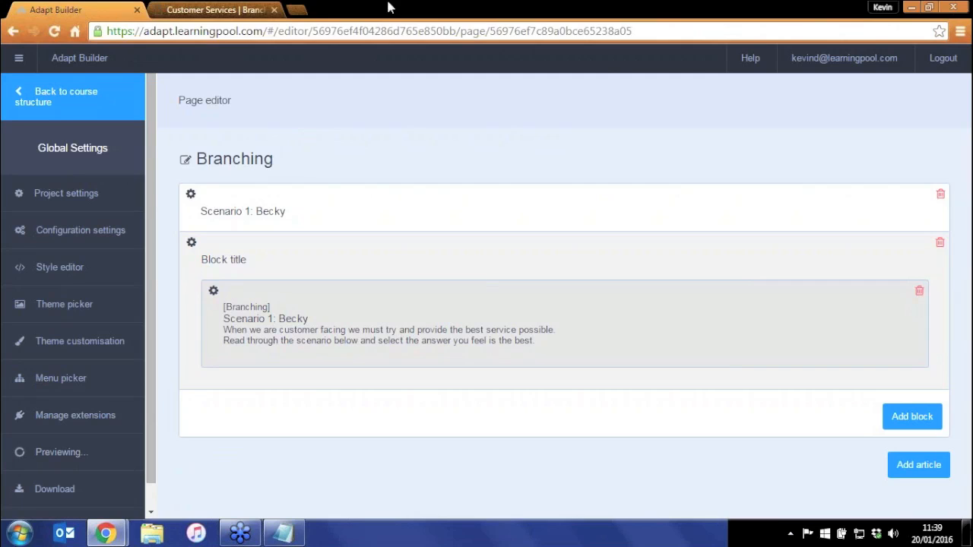
click(215, 9)
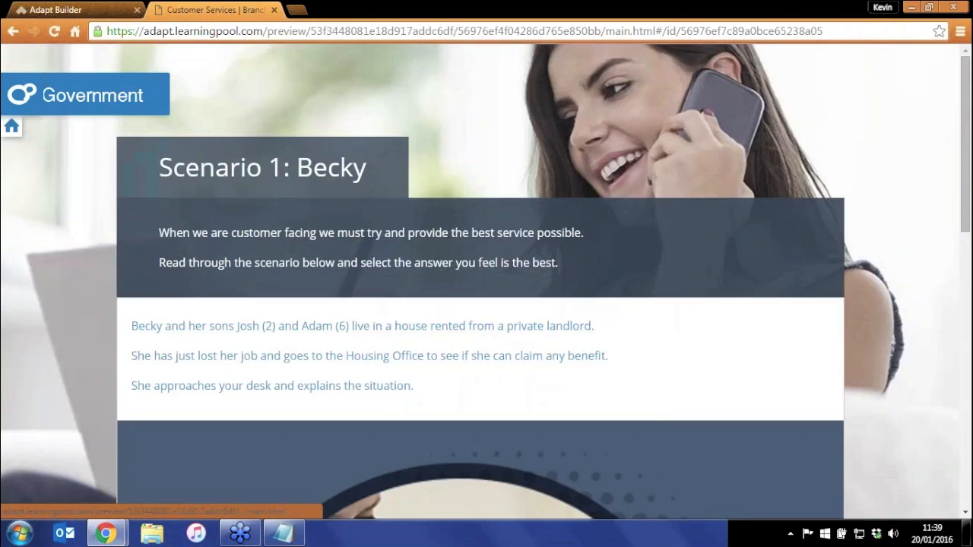
scroll(479, 281, down, 2)
drag(131, 183, 448, 238)
click(448, 238)
scroll(476, 247, down, 1)
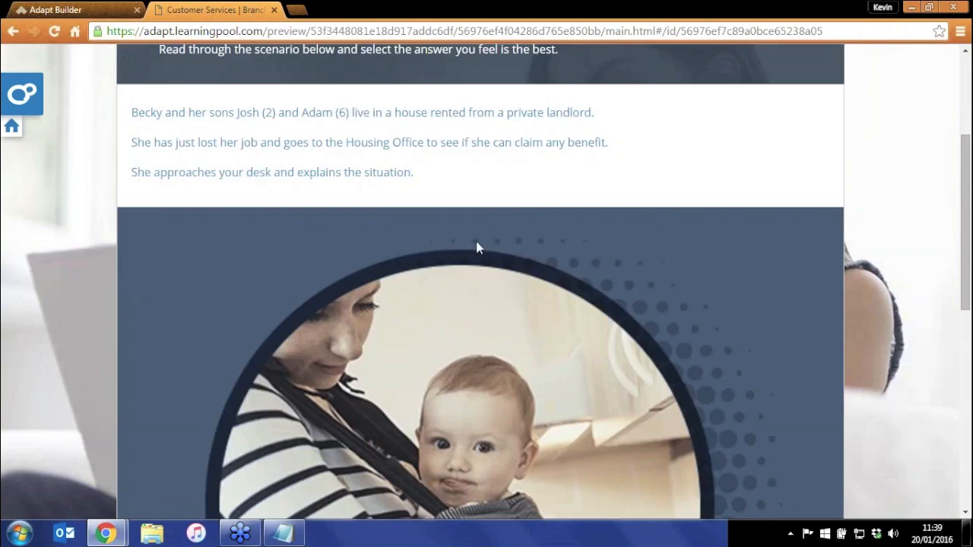
- Play through Becky's scenario in the preview, choosing the first response to all three questions, and review the answer breakdown
scroll(477, 248, down, 7)
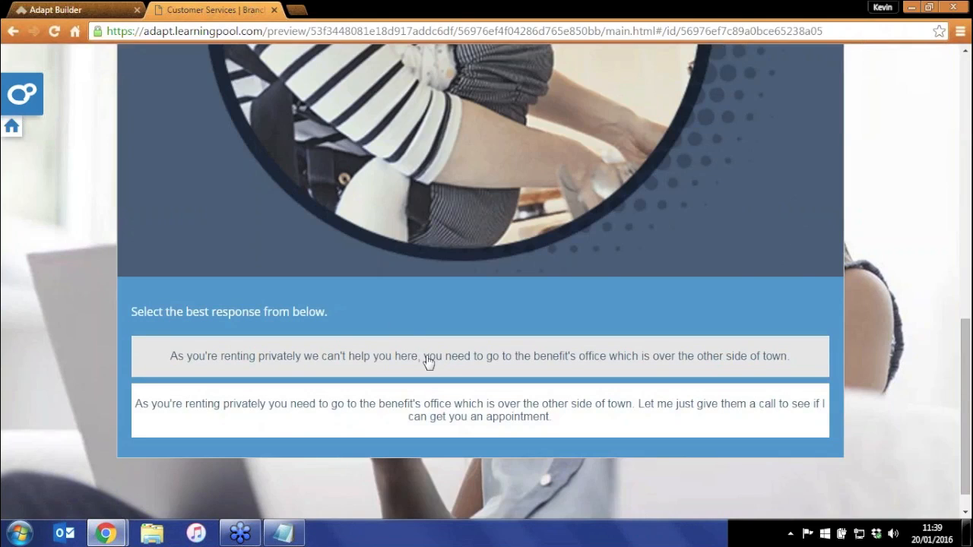
click(428, 362)
scroll(443, 272, down, 4)
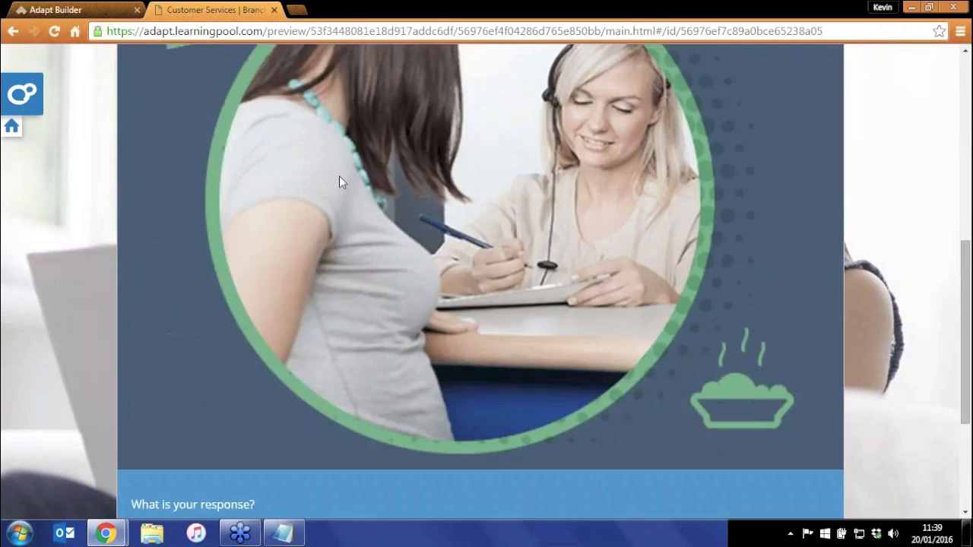
scroll(334, 194, down, 3)
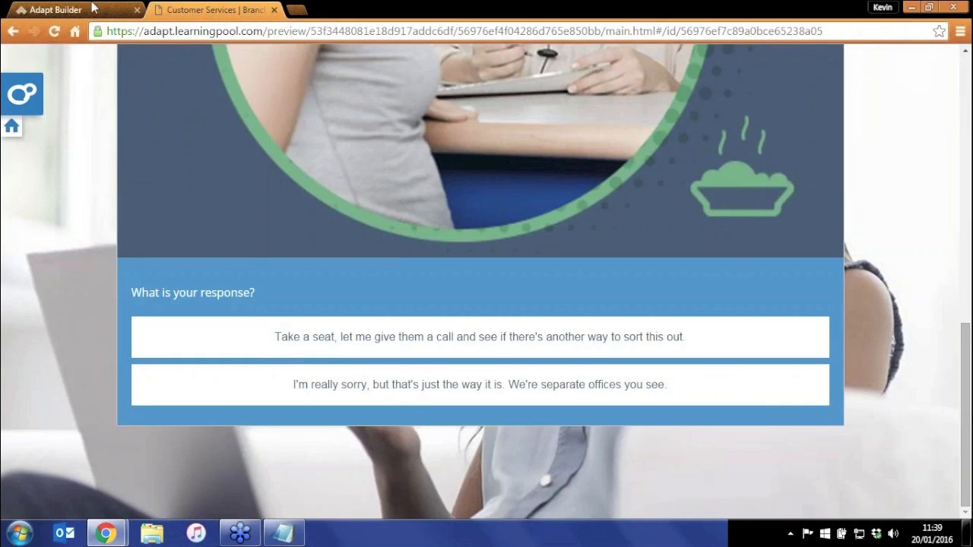
click(592, 337)
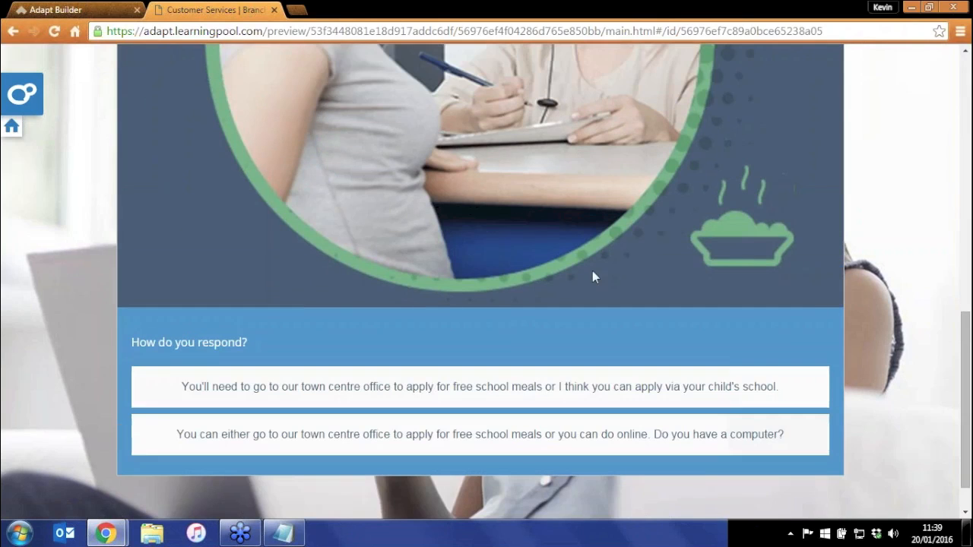
click(343, 393)
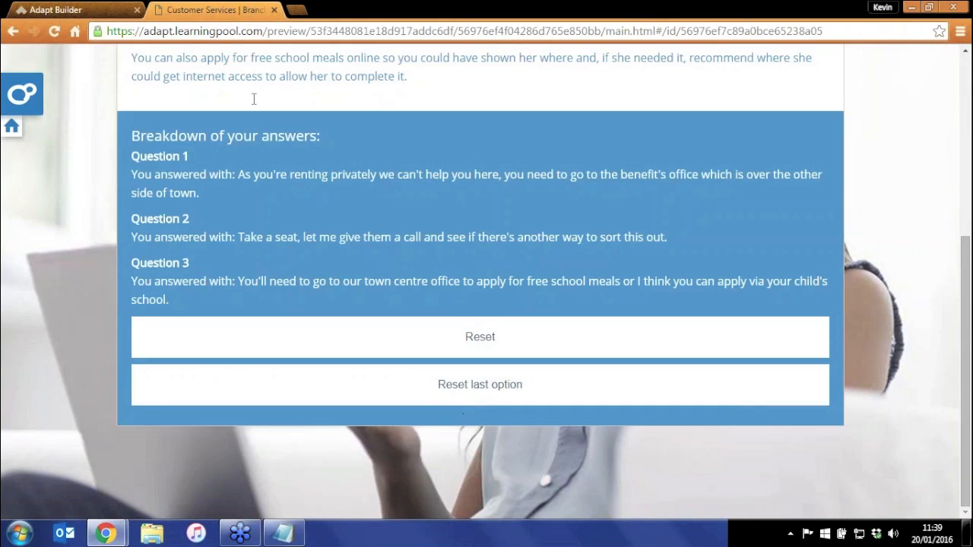
scroll(254, 99, up, 1)
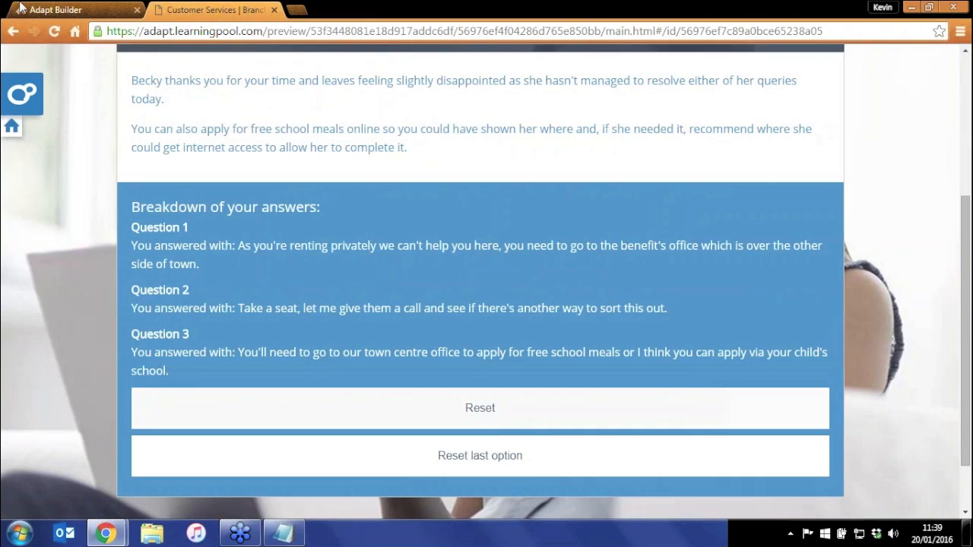
- Return to the Adapt Builder tab, reopen the branching component and examine its media, score and label properties
click(79, 10)
double_click(289, 333)
scroll(481, 302, down, 15)
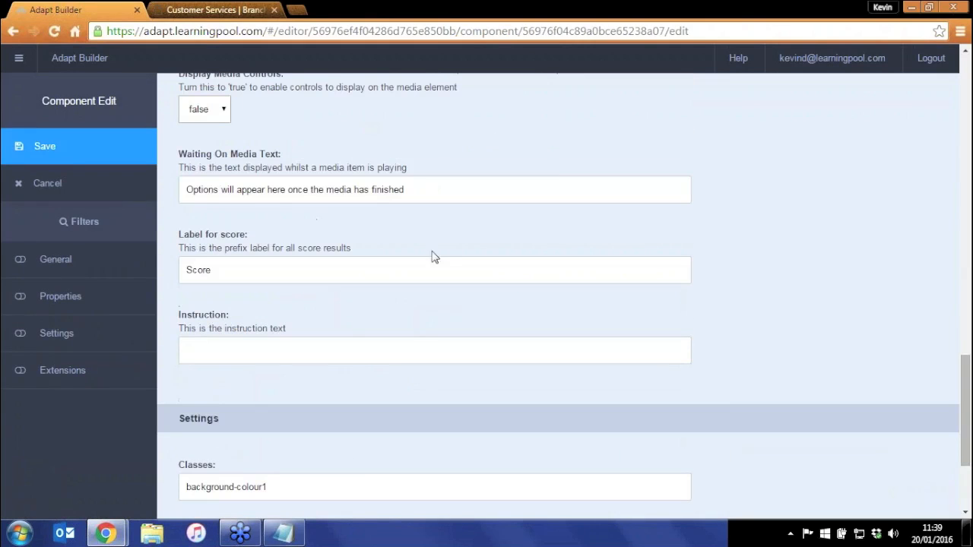
scroll(433, 256, up, 2)
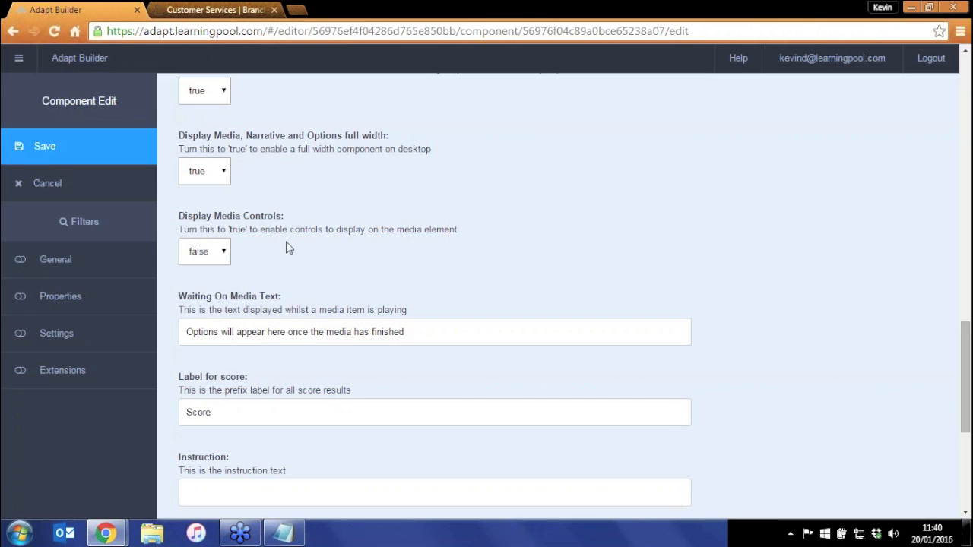
scroll(502, 270, up, 4)
scroll(433, 297, up, 3)
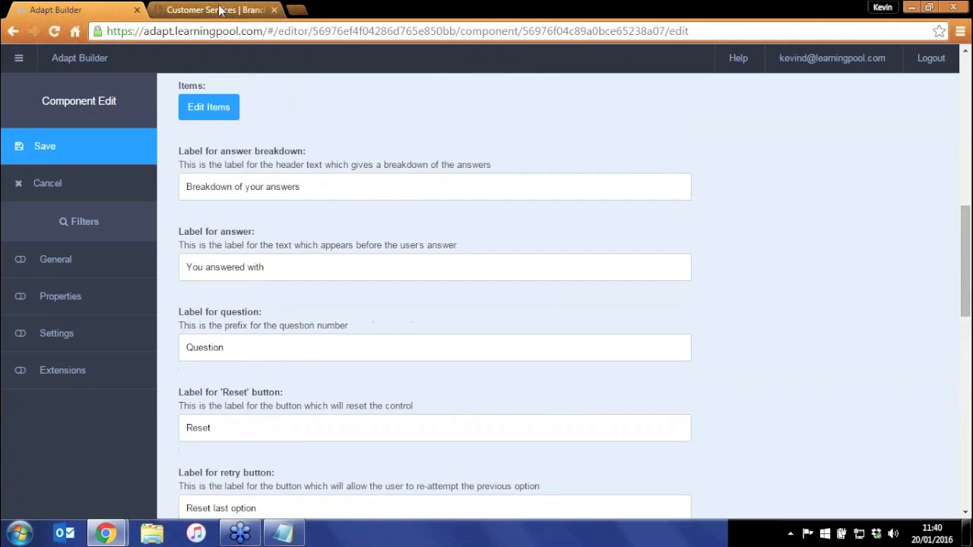
- Compare the answer breakdown in the preview tab with the component's label settings, and reset the whole scenario in the preview
click(221, 9)
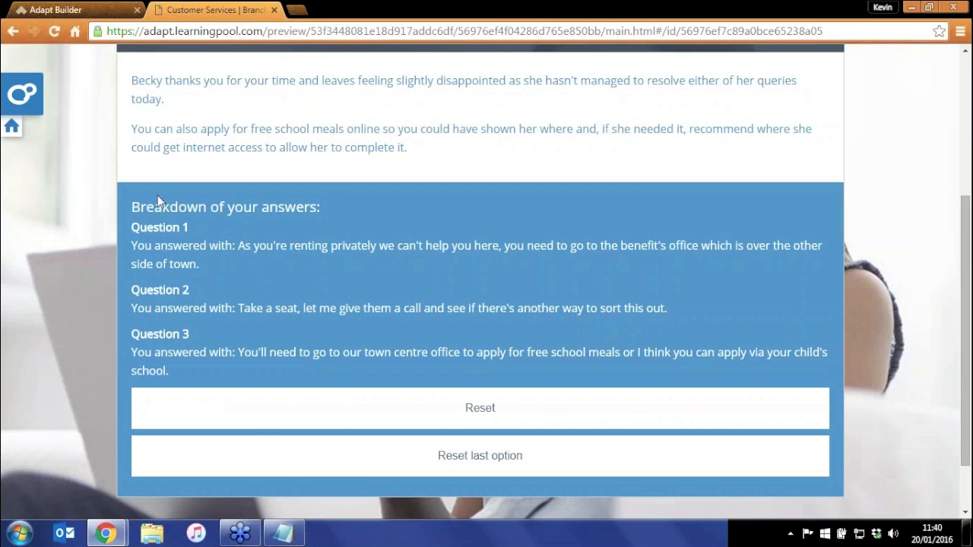
scroll(262, 196, down, 1)
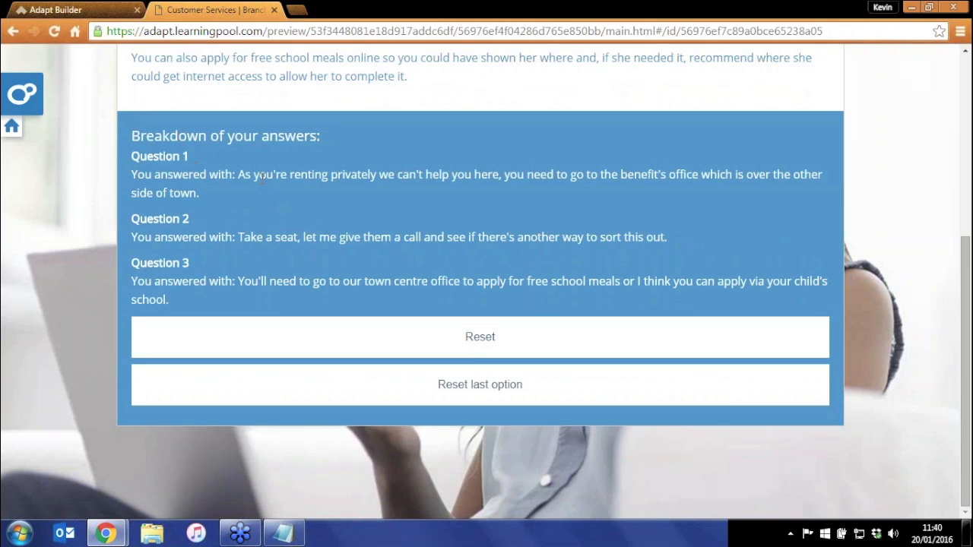
click(57, 9)
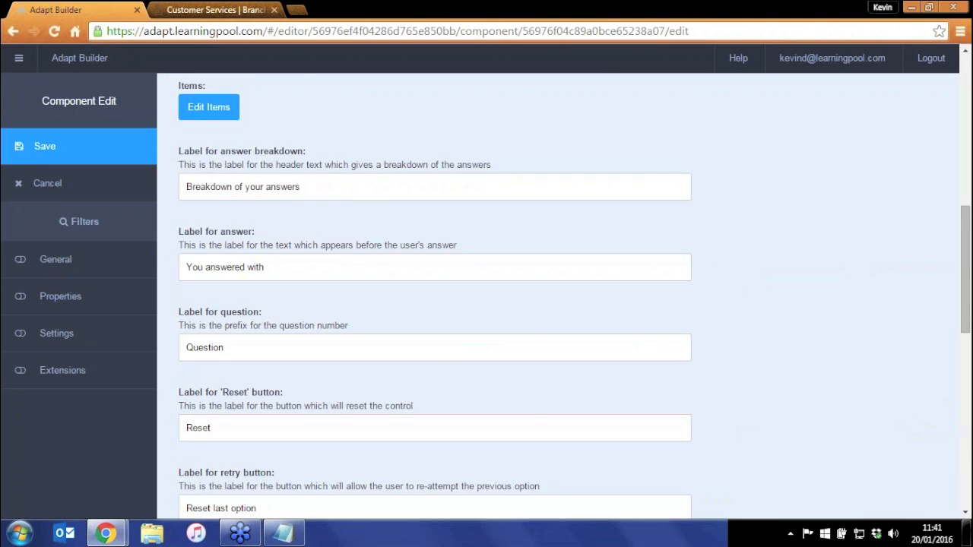
scroll(720, 249, down, 1)
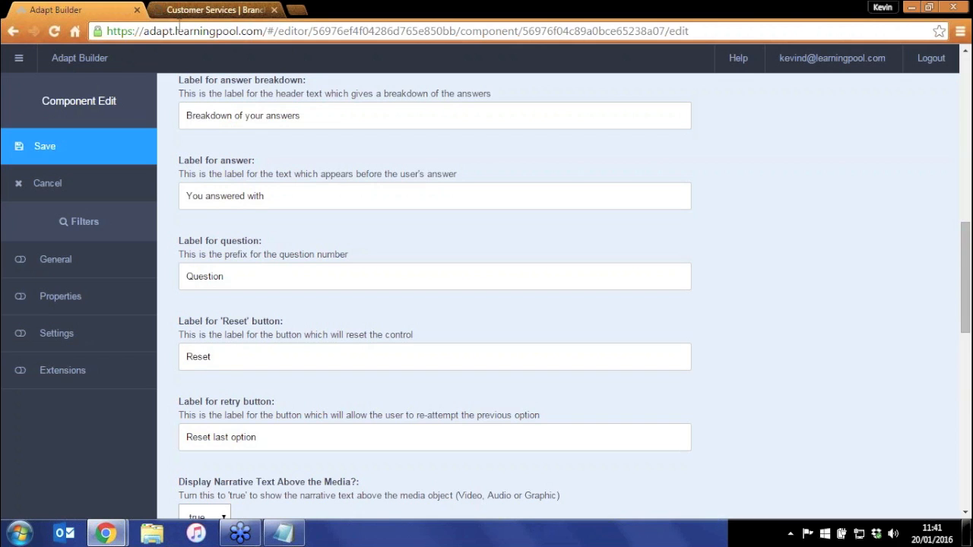
click(218, 9)
click(436, 342)
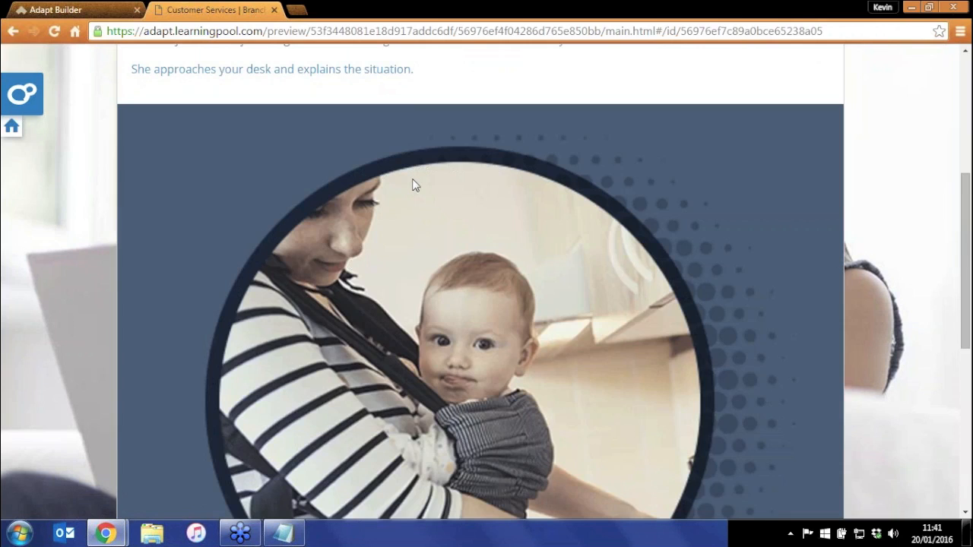
- Return to the Adapt Builder tab, examine the follow-up branches under both "As you're renting privately" responses, and close the branching items
click(69, 9)
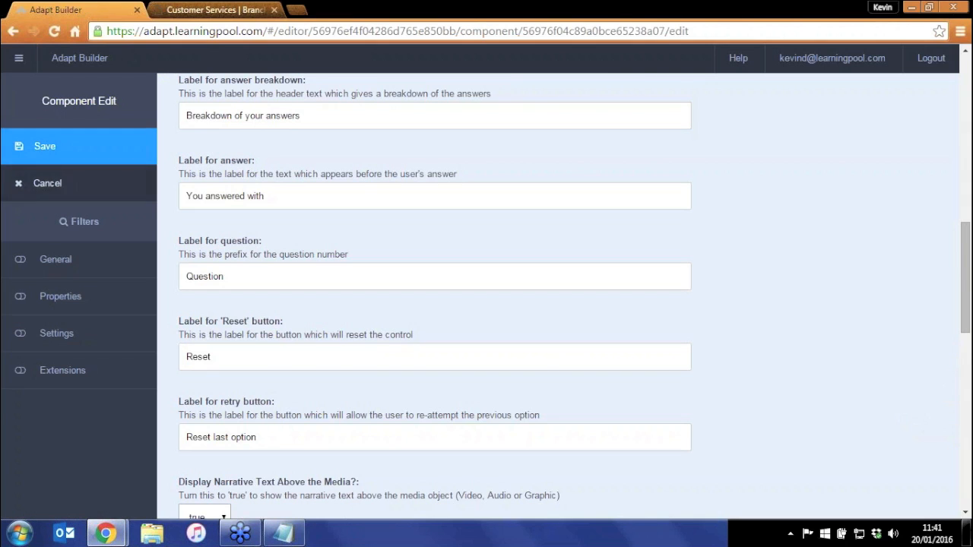
scroll(362, 361, up, 5)
scroll(362, 361, down, 1)
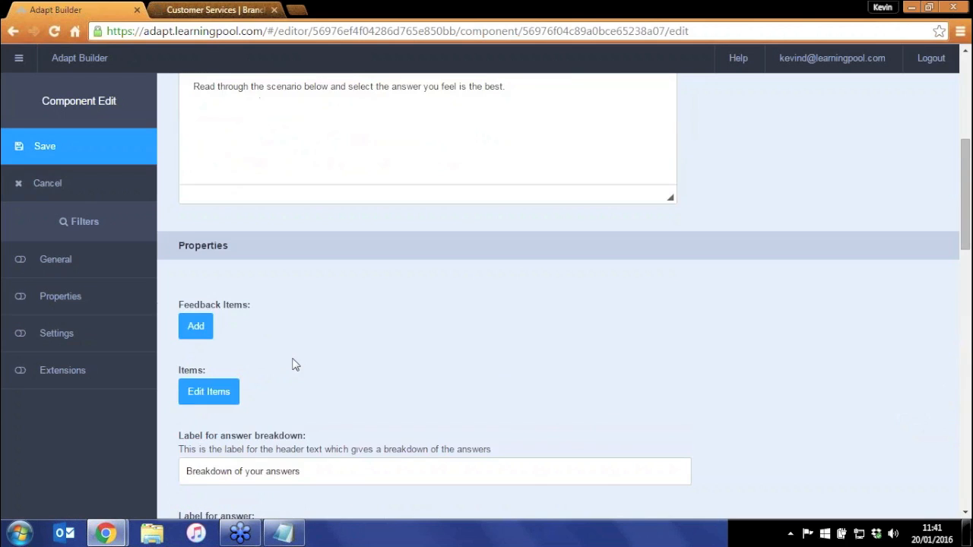
click(203, 393)
click(515, 179)
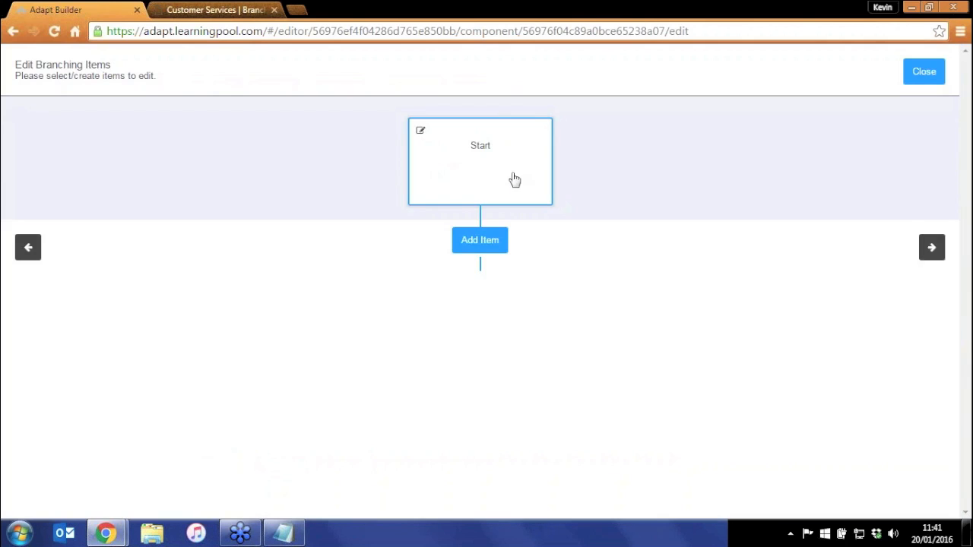
click(455, 320)
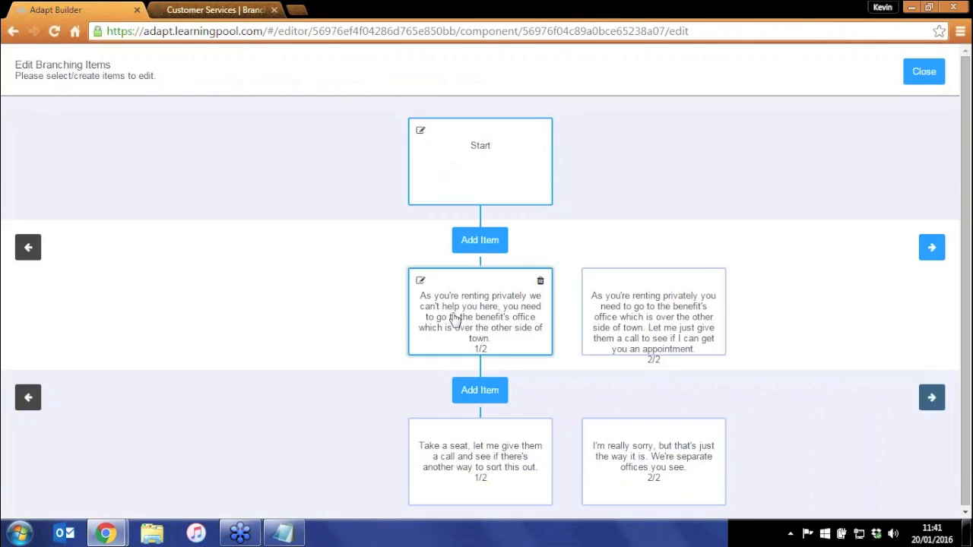
click(596, 318)
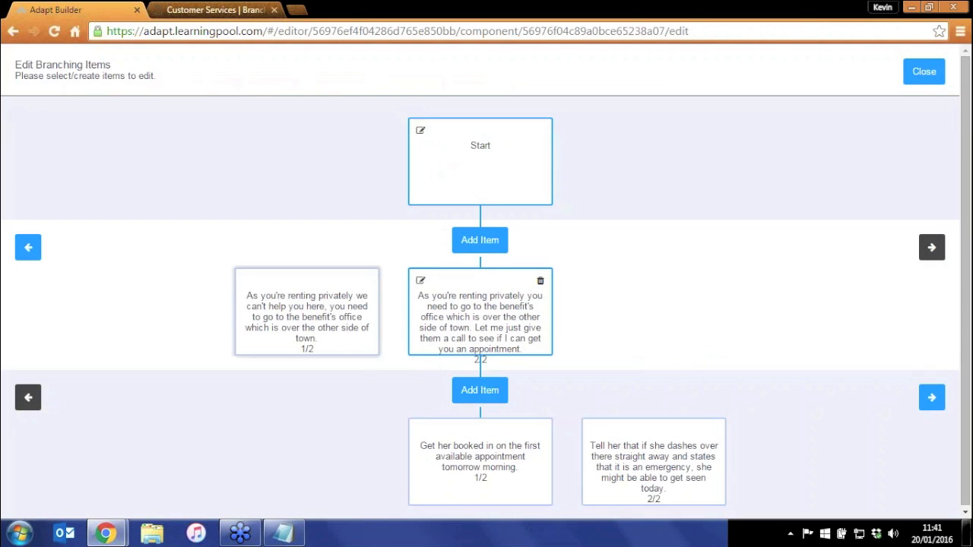
click(337, 341)
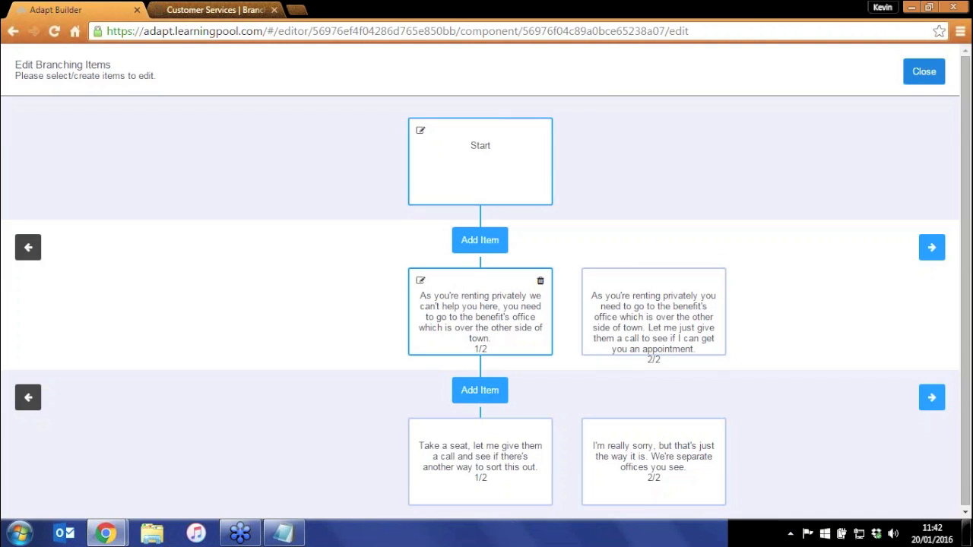
click(906, 80)
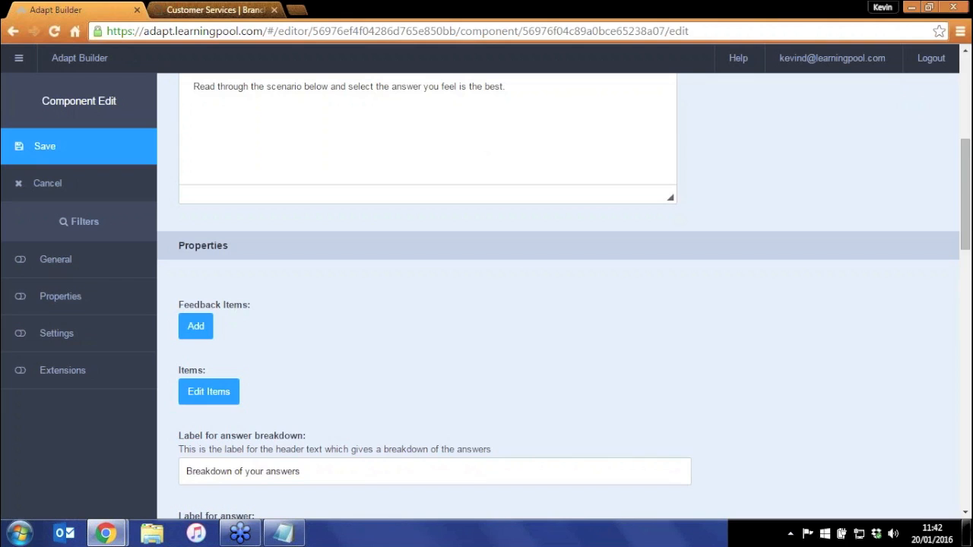
mouse_move(968, 533)
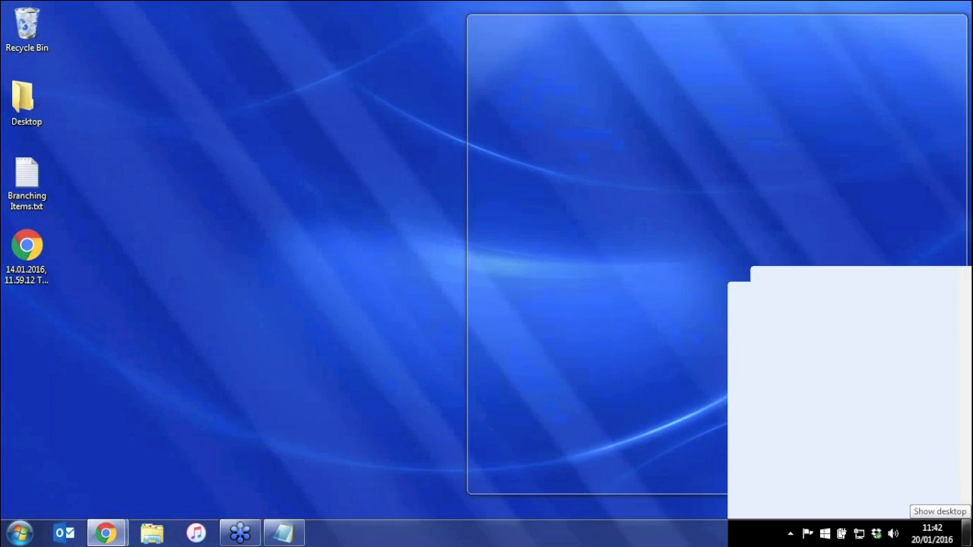